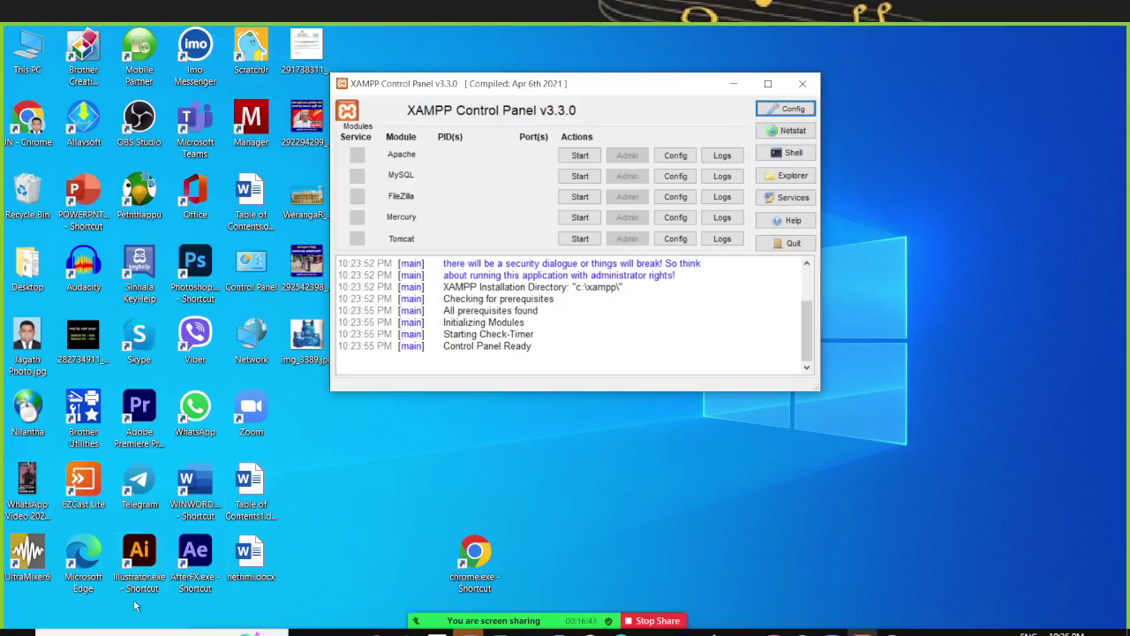
click(100, 631)
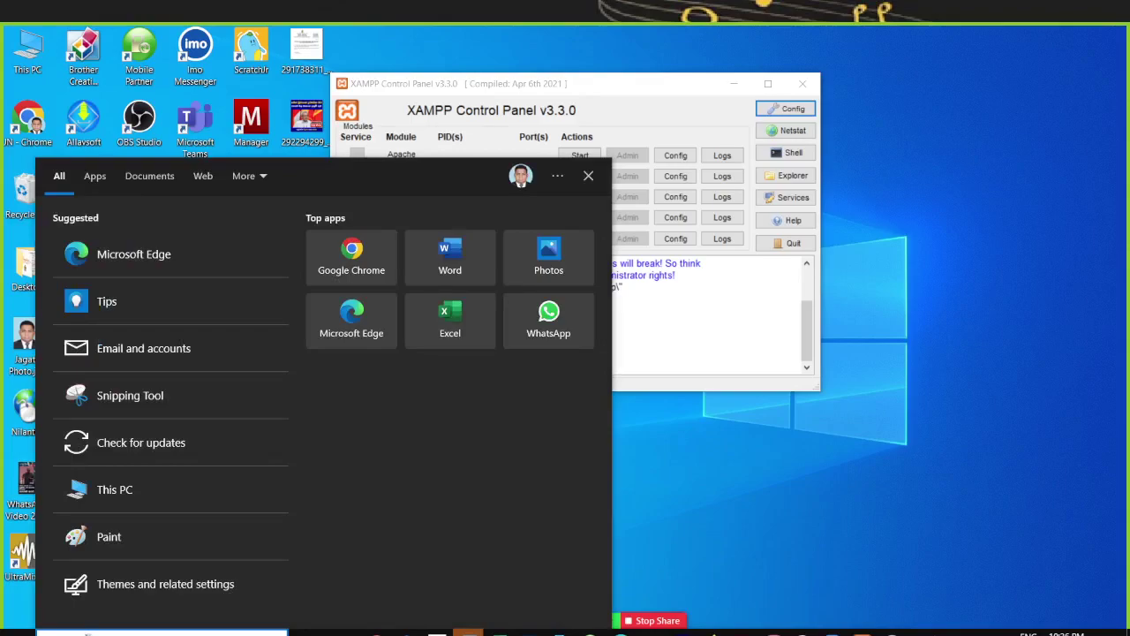
text(xa)
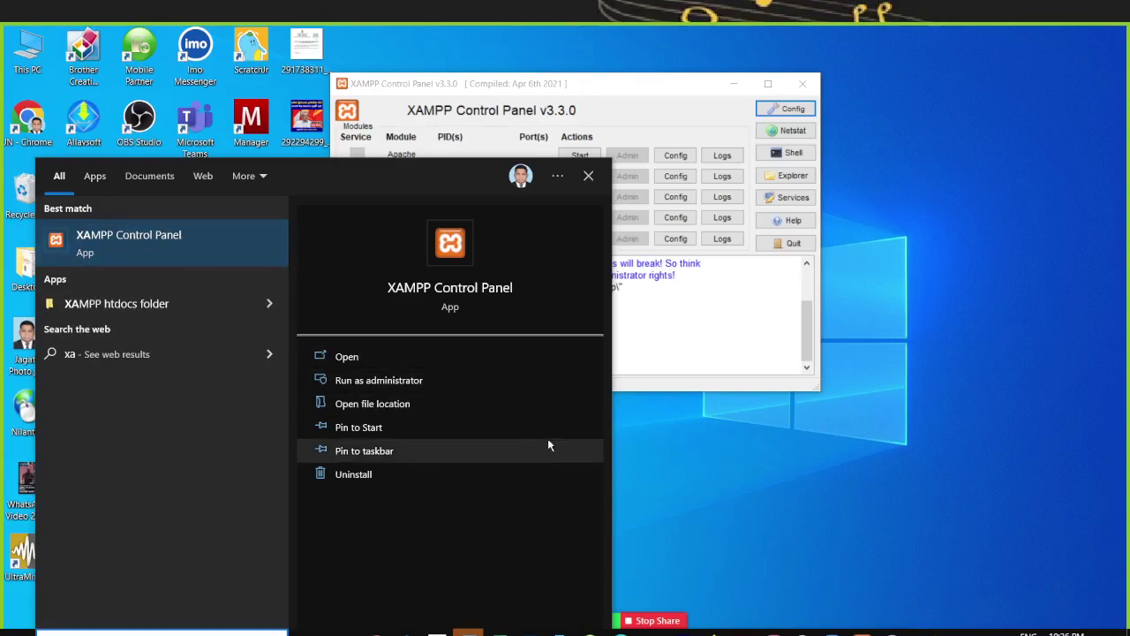
click(630, 457)
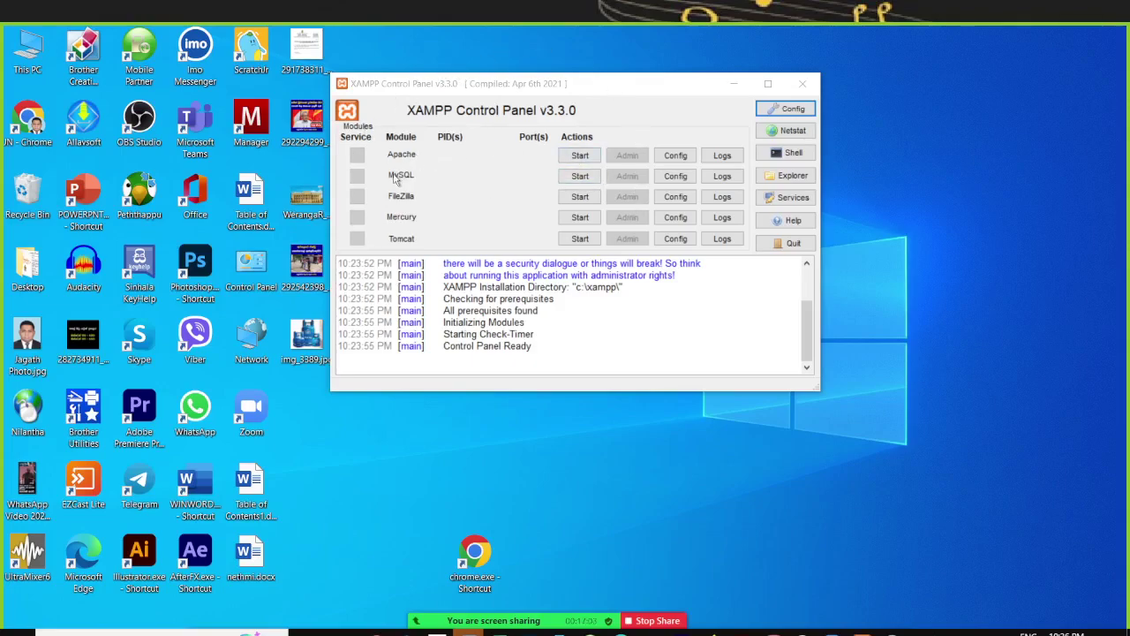
Step: Start the Apache and MySQL modules, and minimize the XAMPP control panel
click(579, 155)
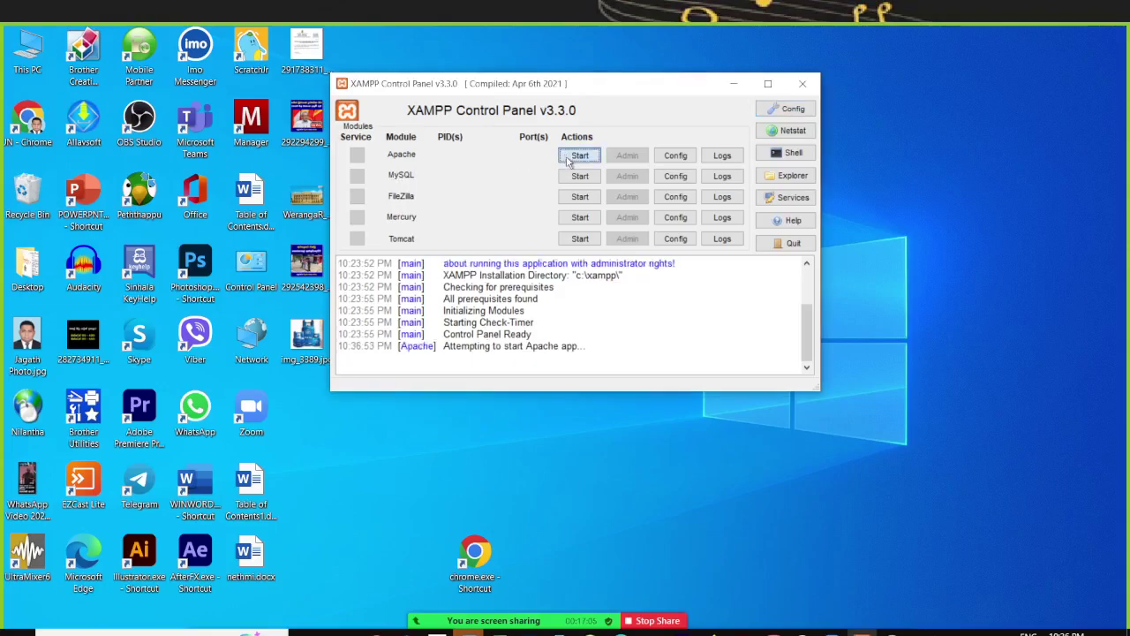
click(571, 177)
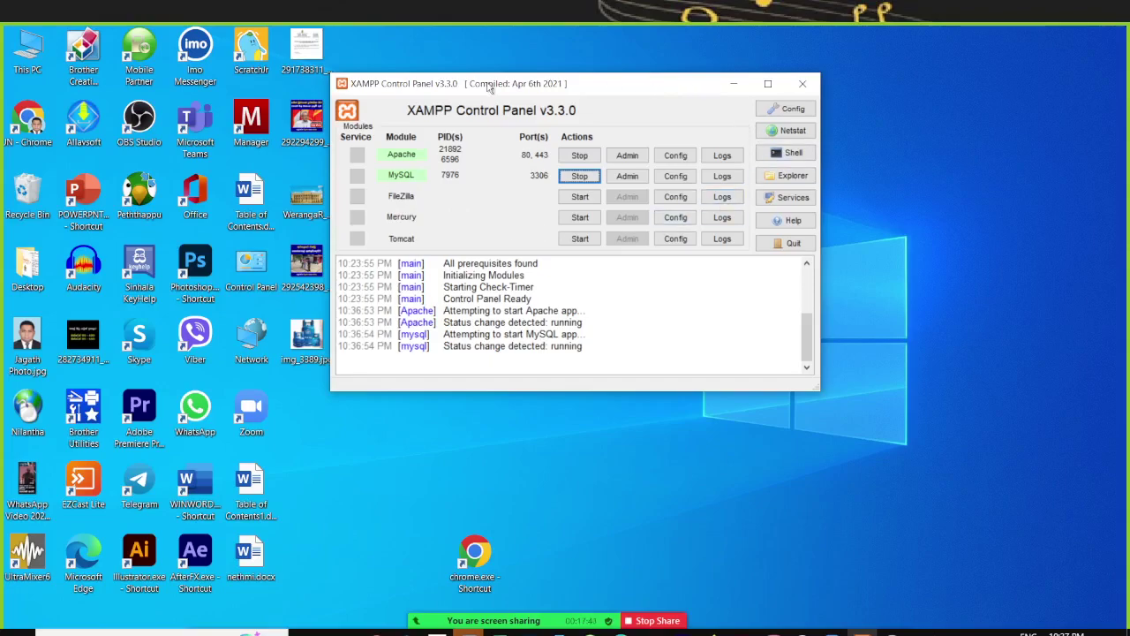
click(733, 86)
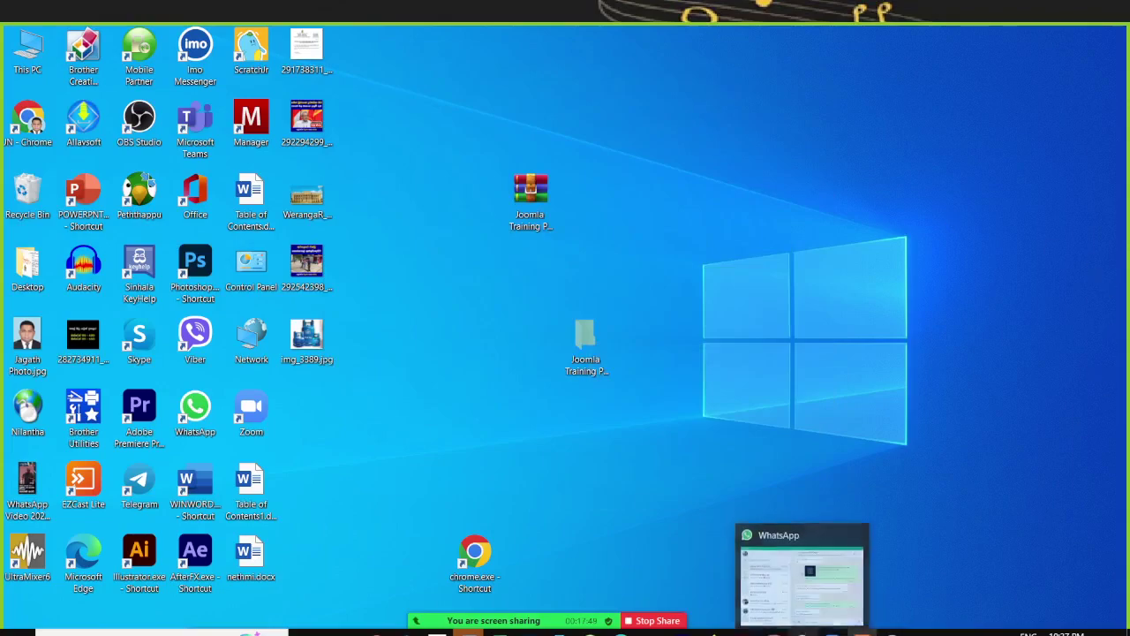
click(802, 632)
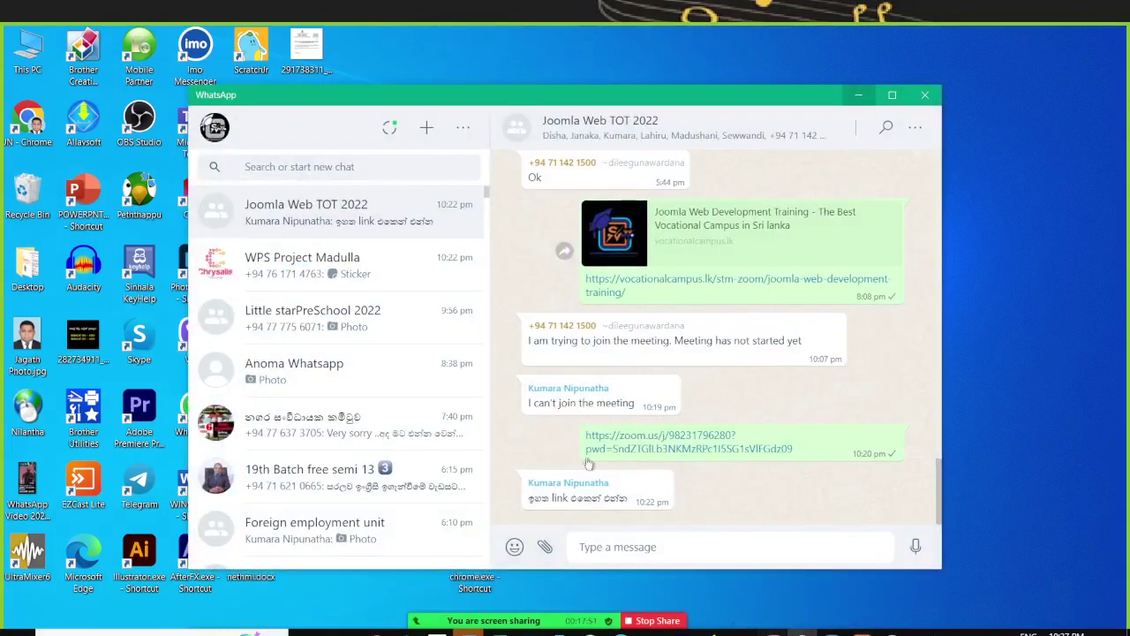
scroll(592, 428, up, 10)
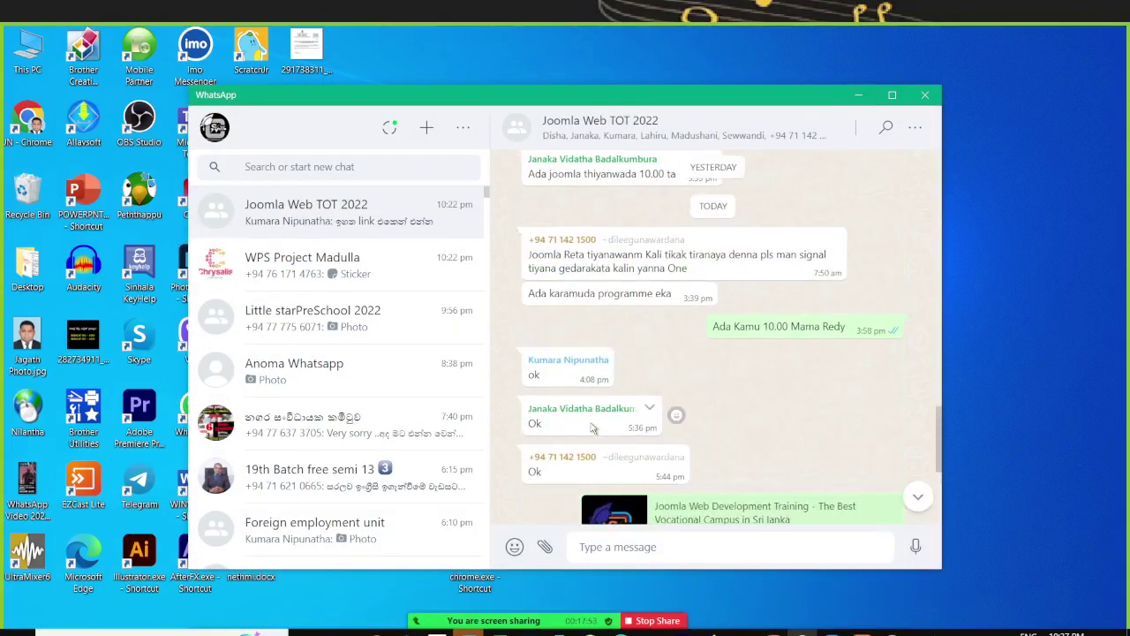
scroll(591, 423, up, 10)
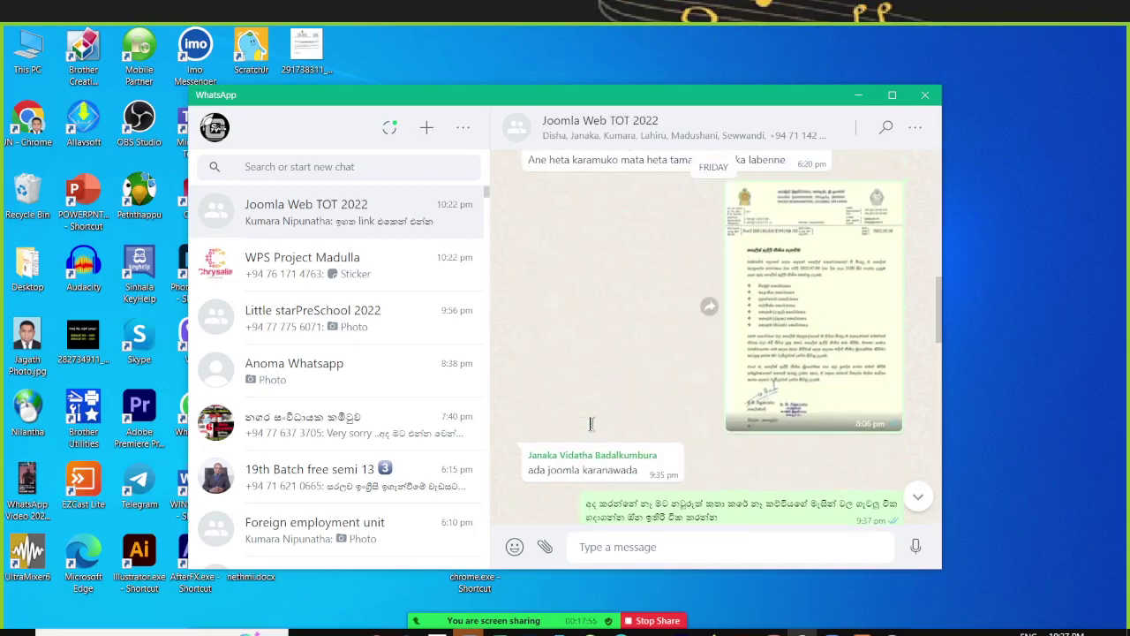
scroll(593, 428, up, 10)
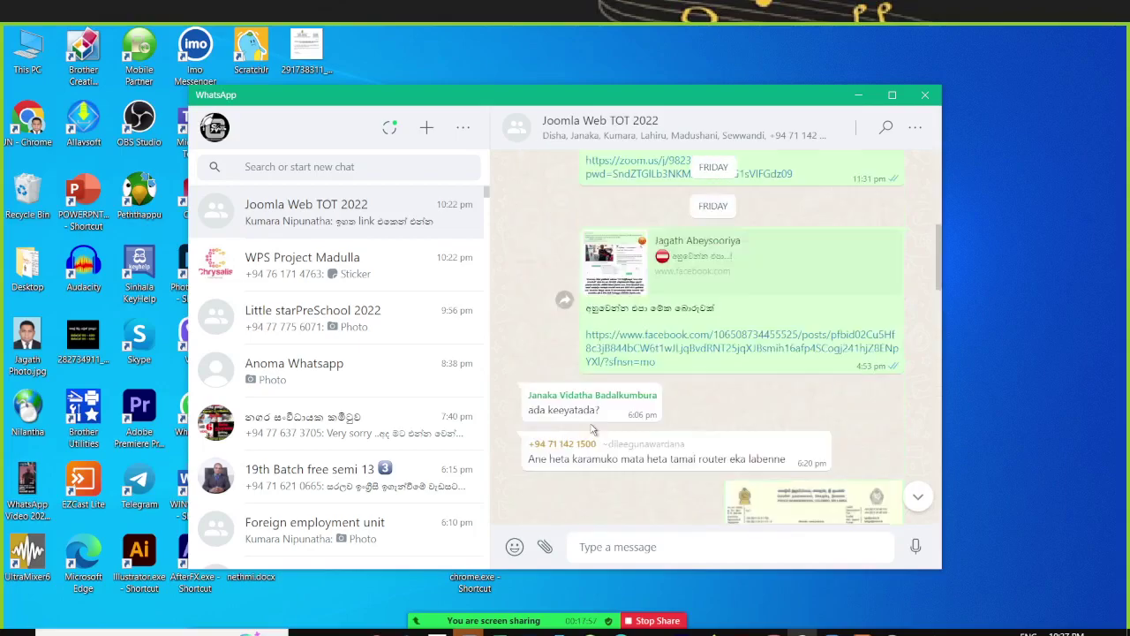
scroll(593, 430, up, 10)
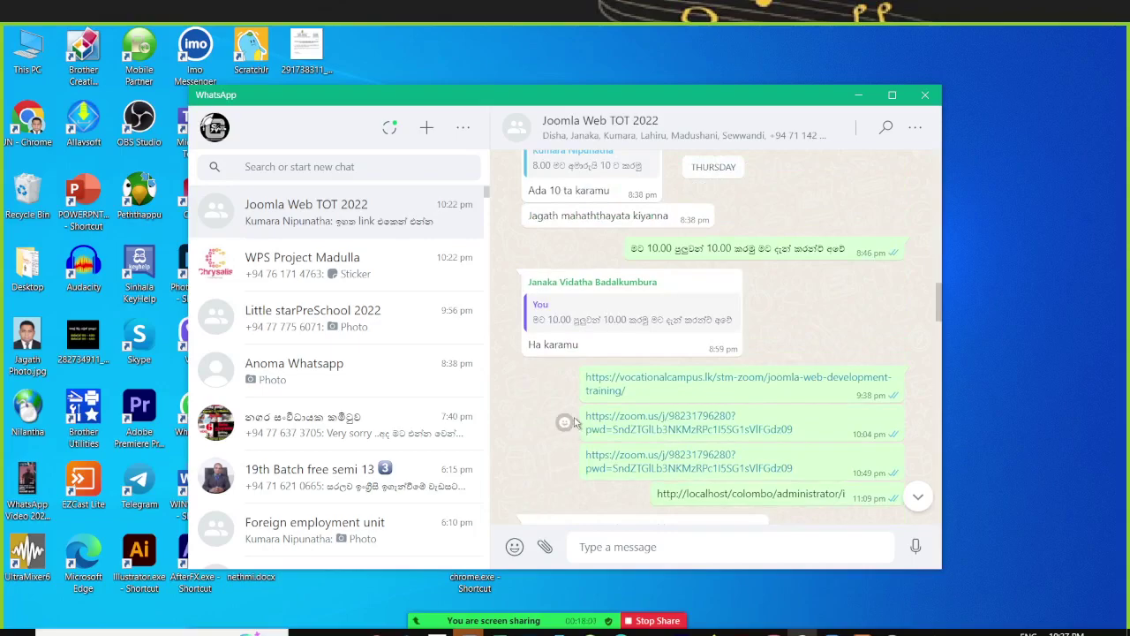
scroll(574, 422, up, 10)
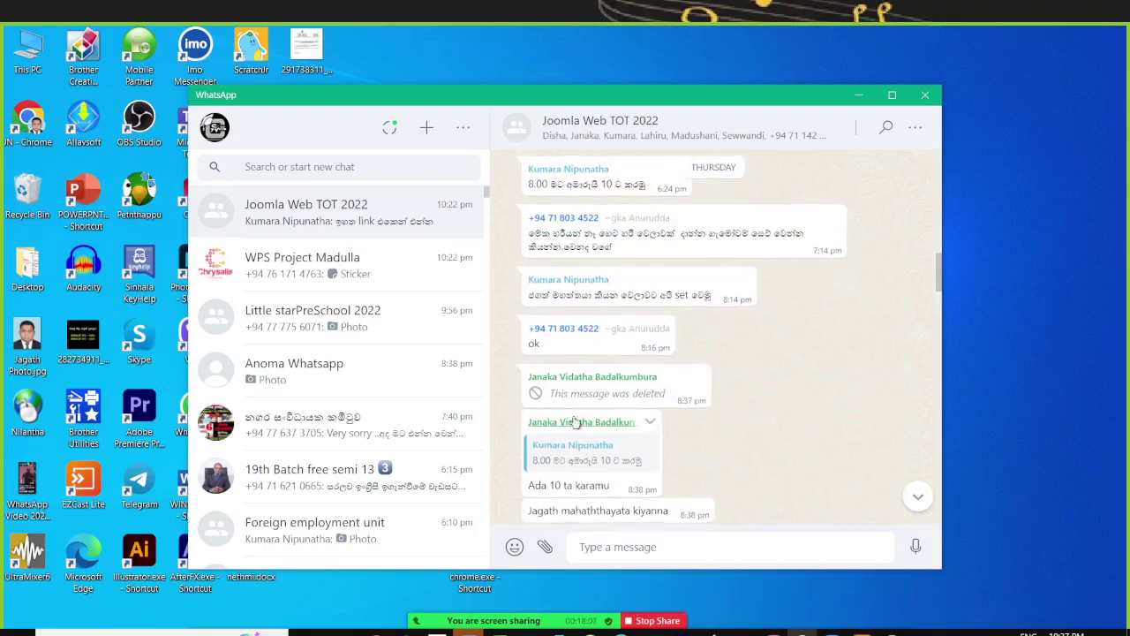
scroll(574, 419, up, 5)
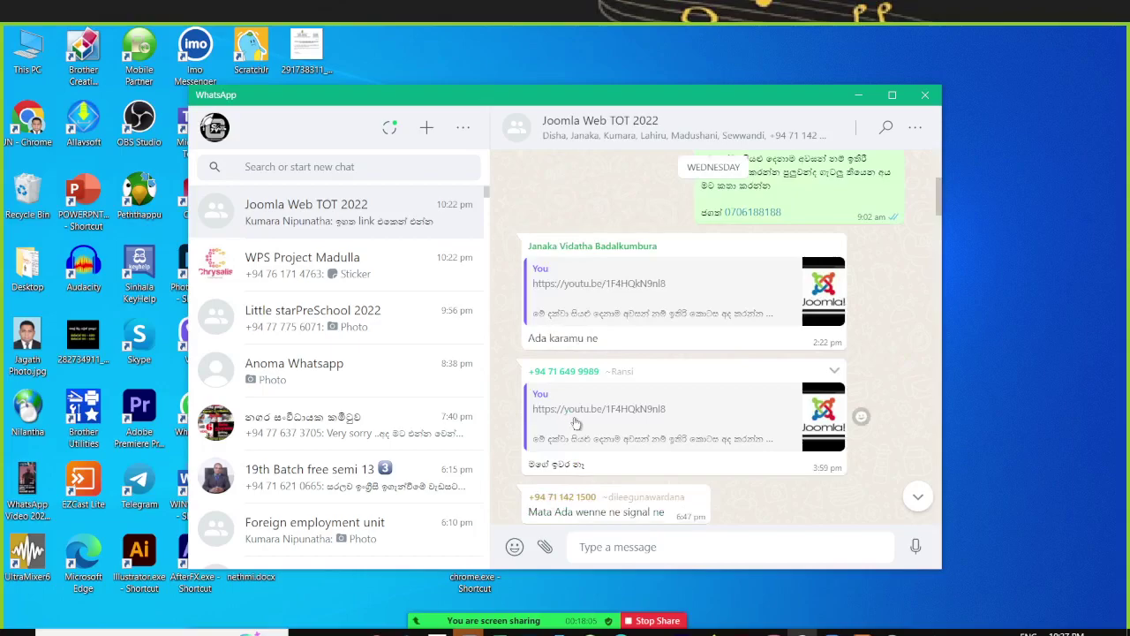
scroll(575, 423, up, 8)
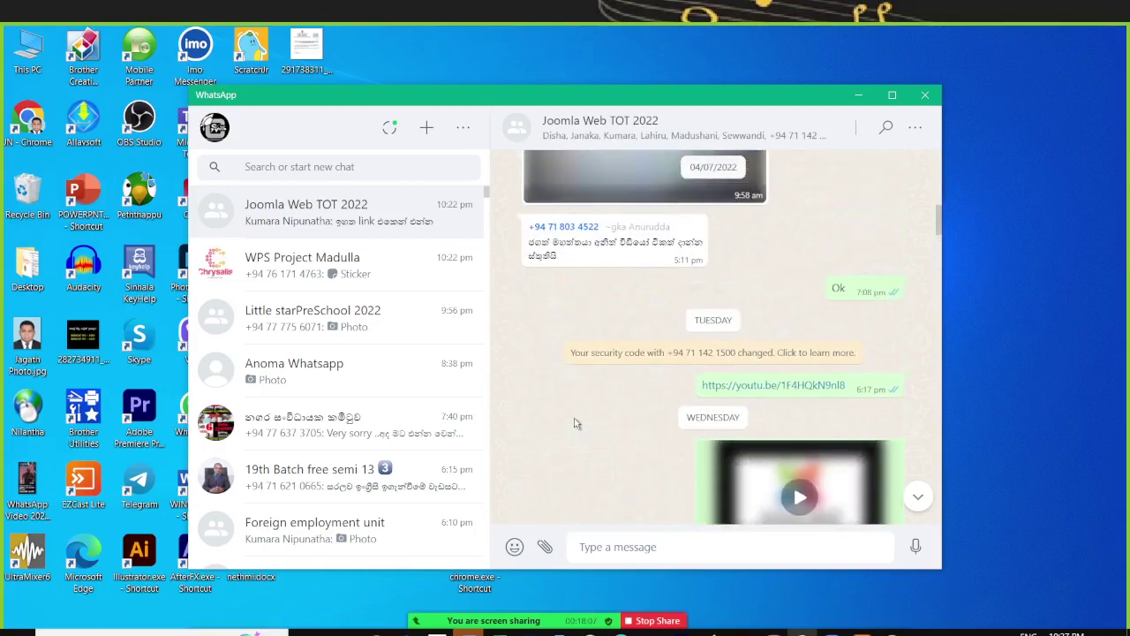
scroll(575, 424, up, 8)
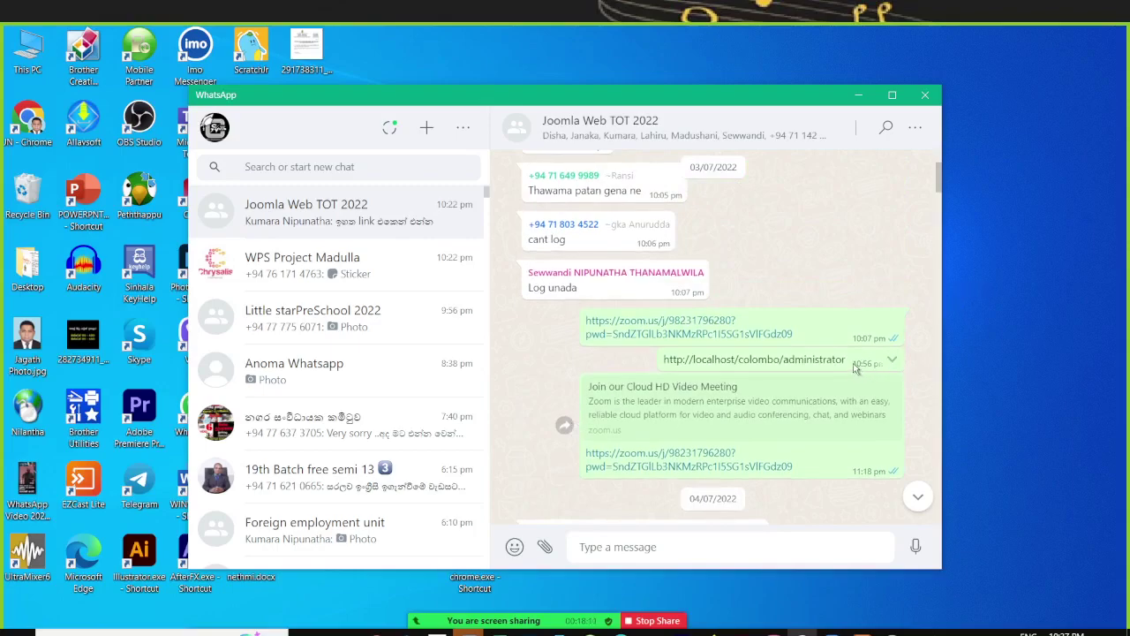
triple_click(693, 367)
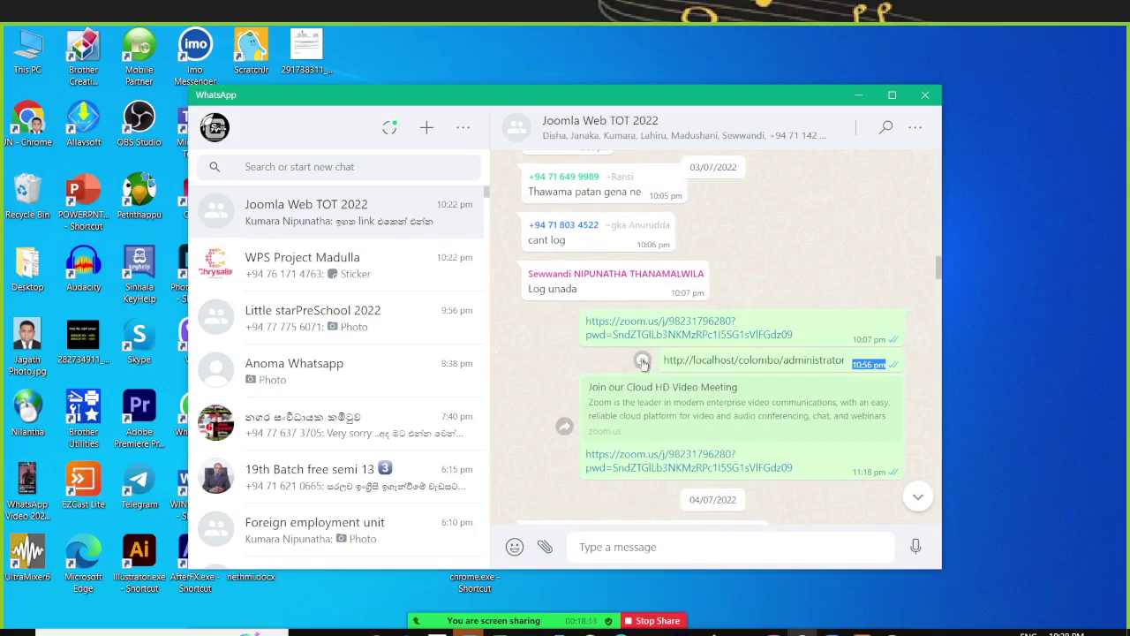
triple_click(662, 363)
key(ctrl+c)
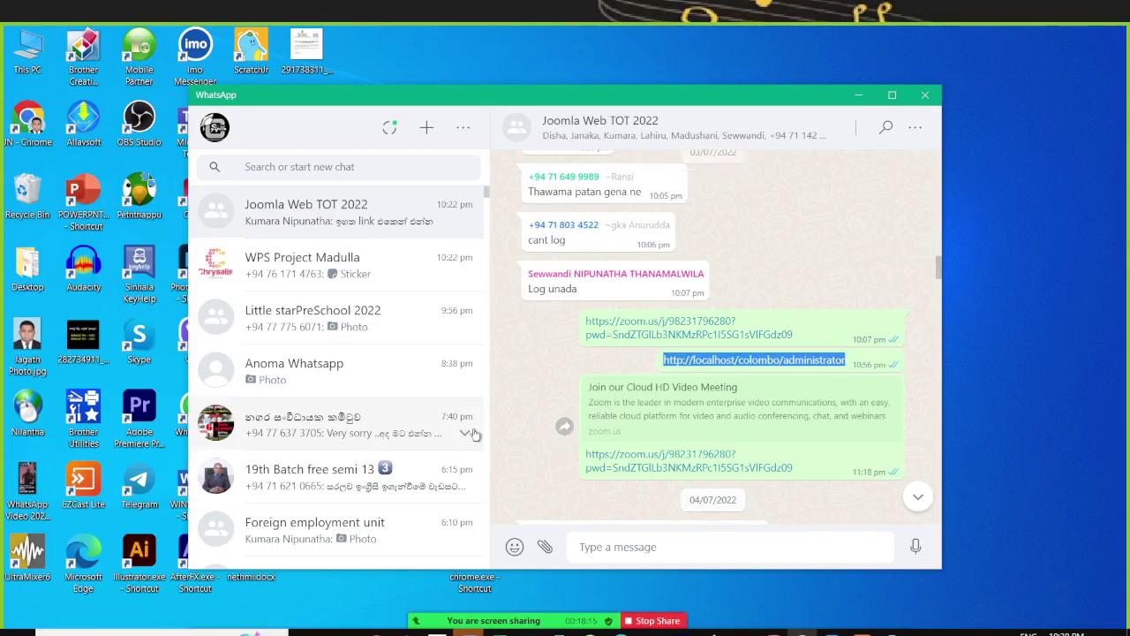
Step: Send the copied administrator address as a new message to the Joomla Web TOT 2022 group, and minimize the chat window
click(605, 545)
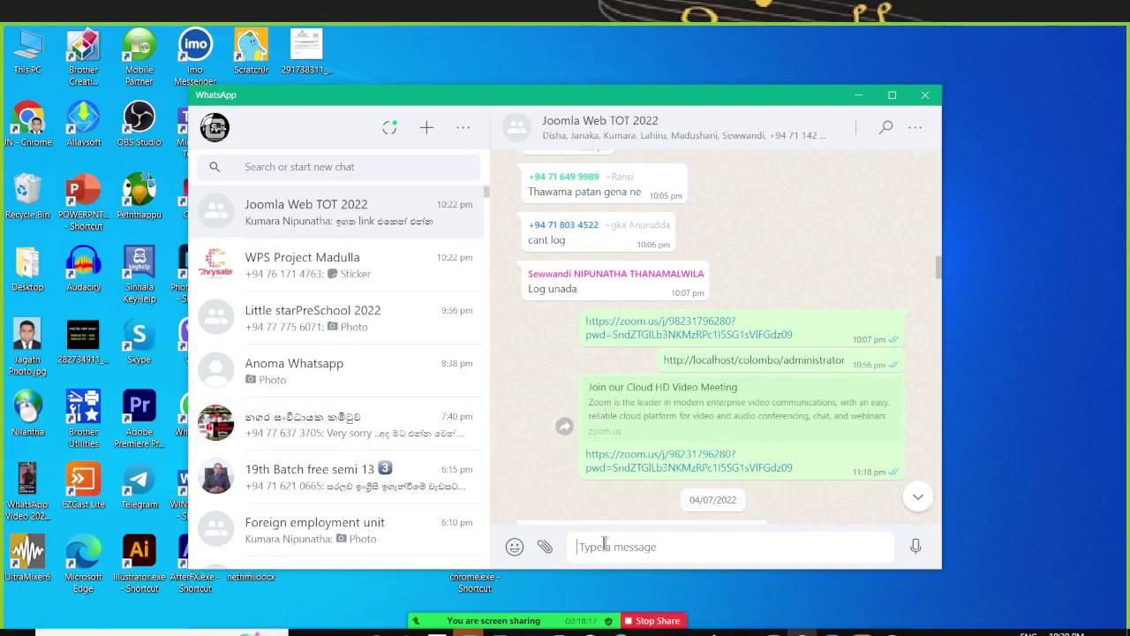
key(ctrl+v)
key(Return)
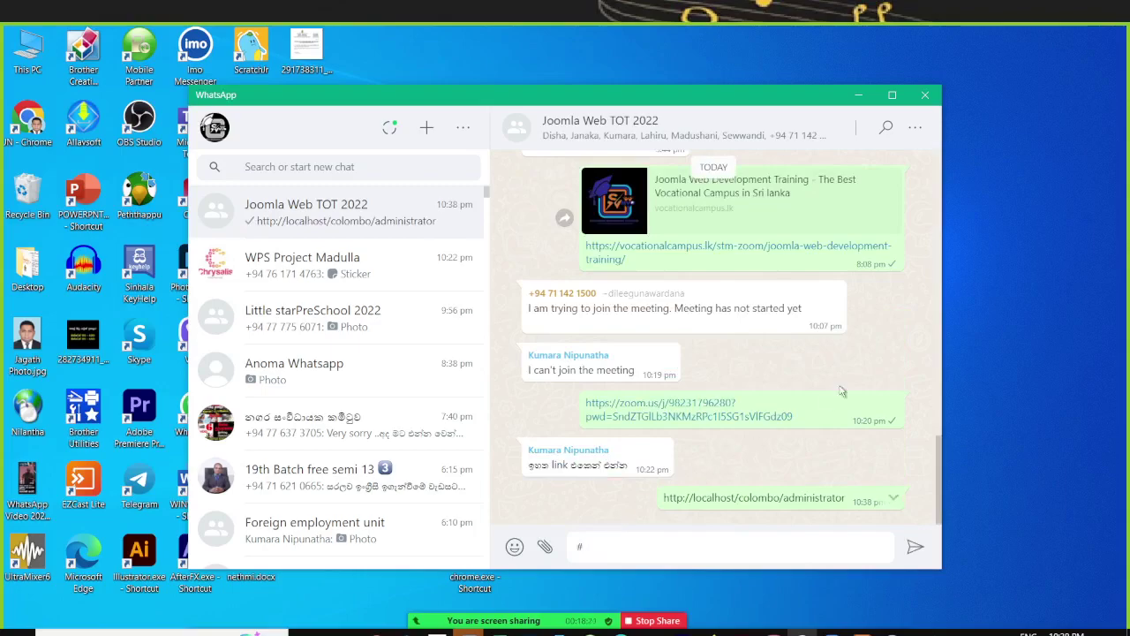
click(859, 101)
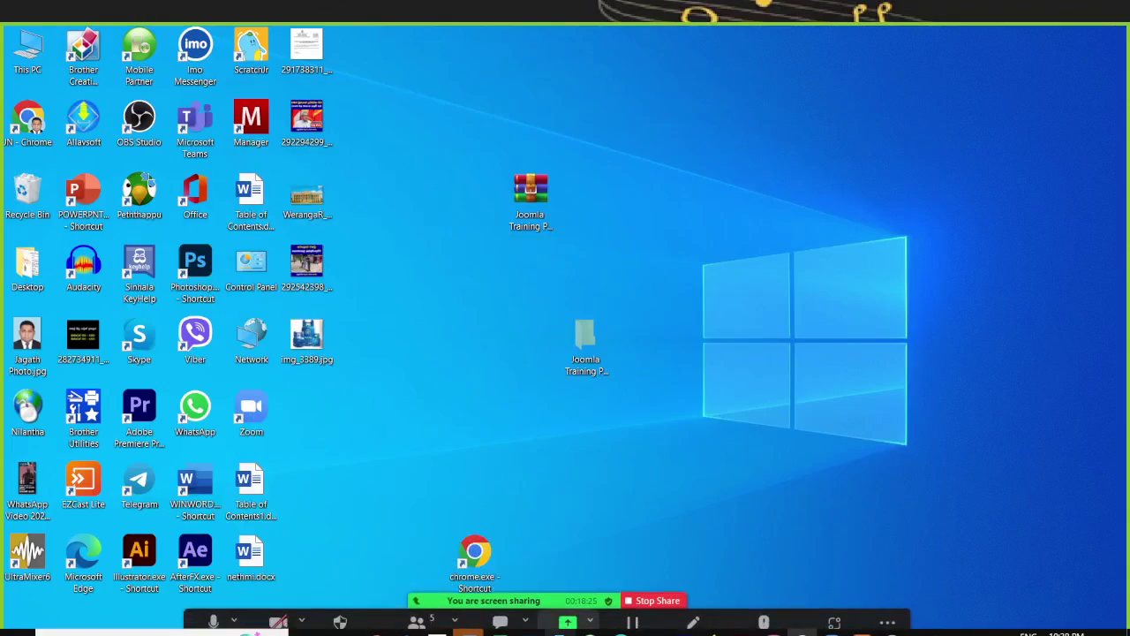
click(621, 632)
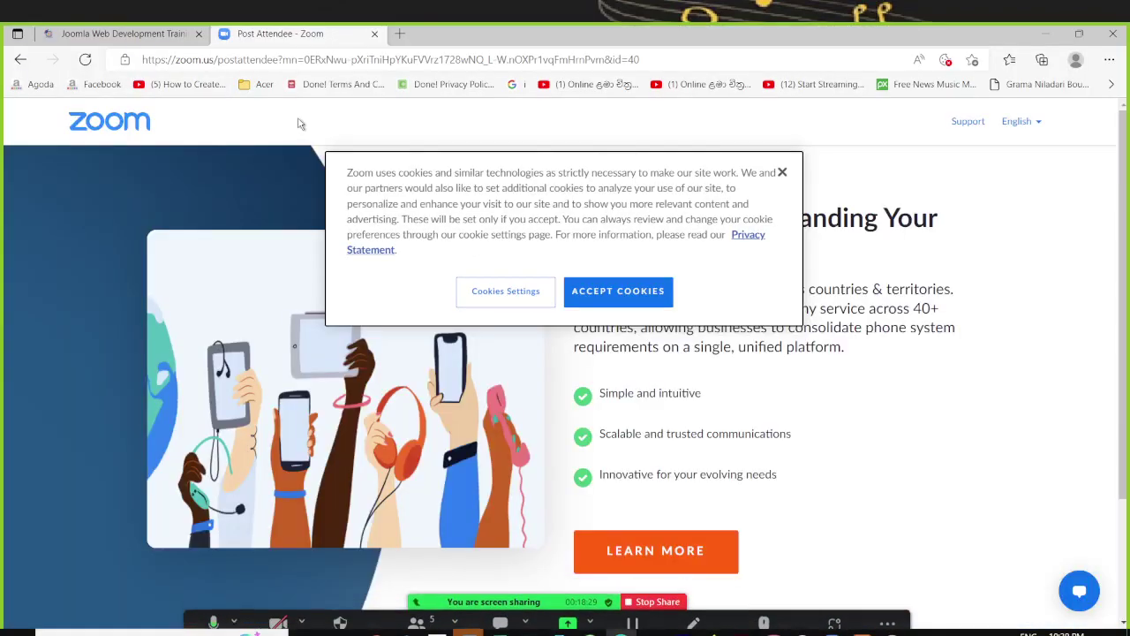
click(597, 300)
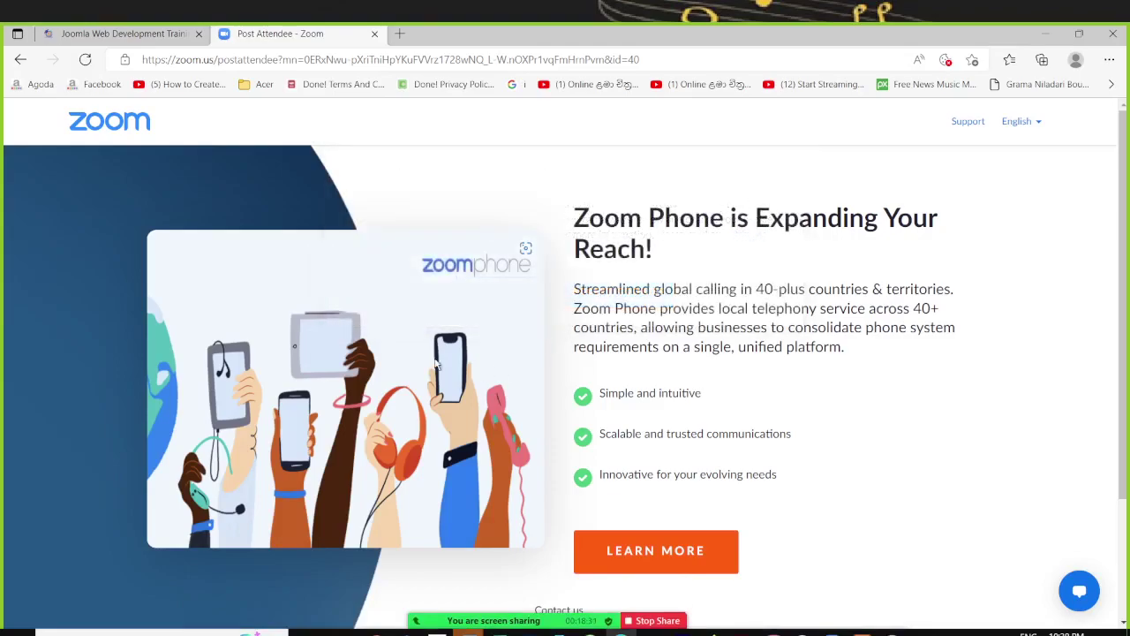
click(400, 33)
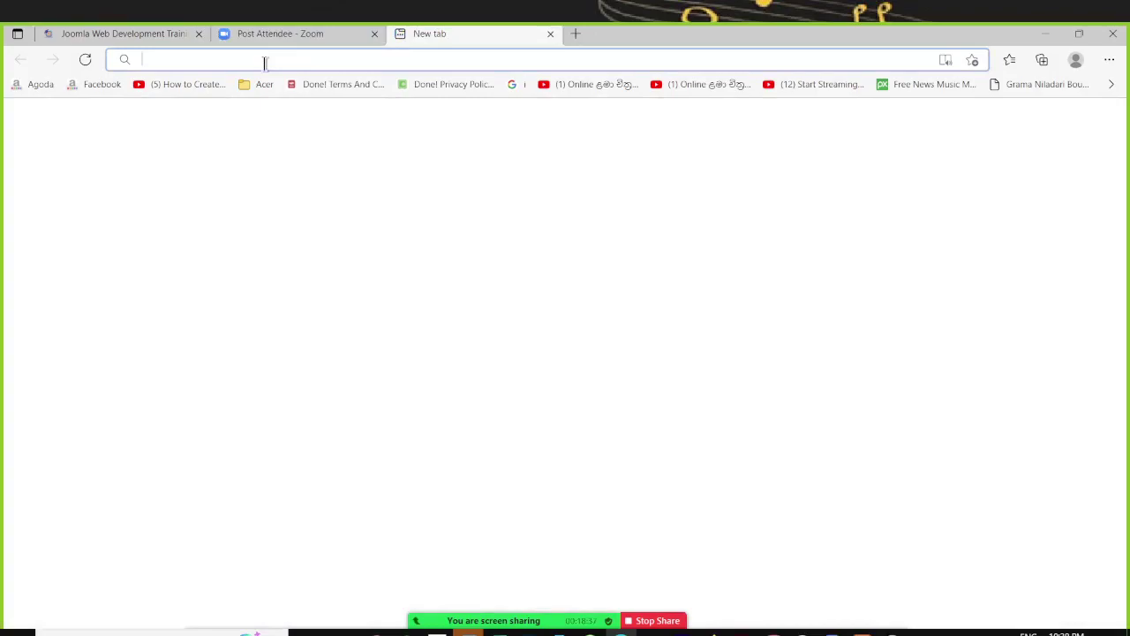
key(ctrl+v)
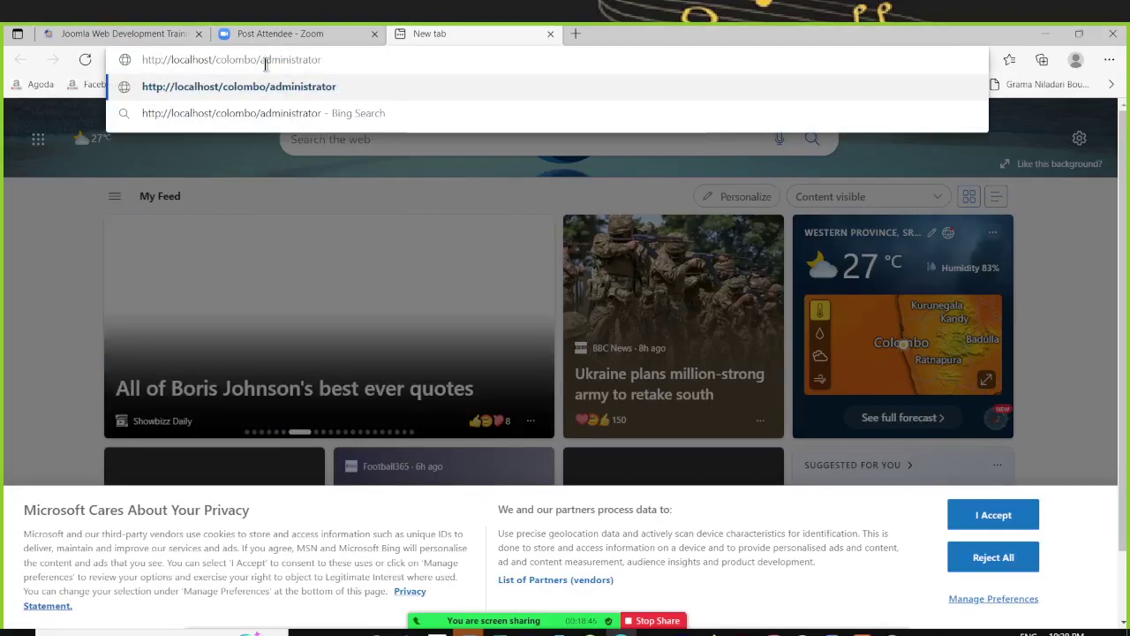
key(Return)
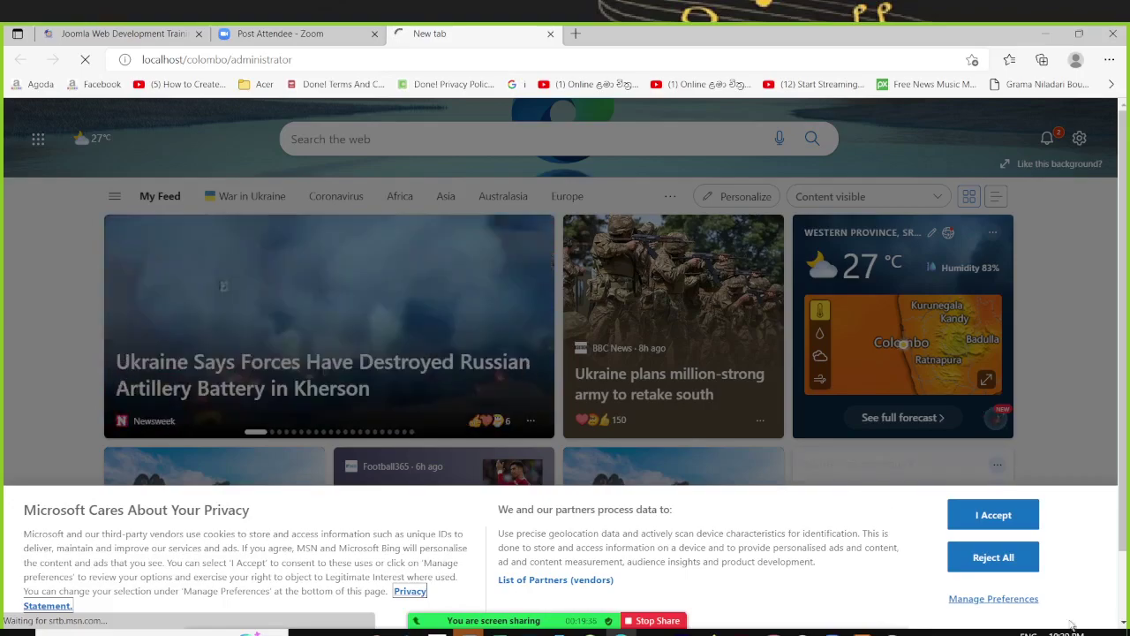
click(997, 515)
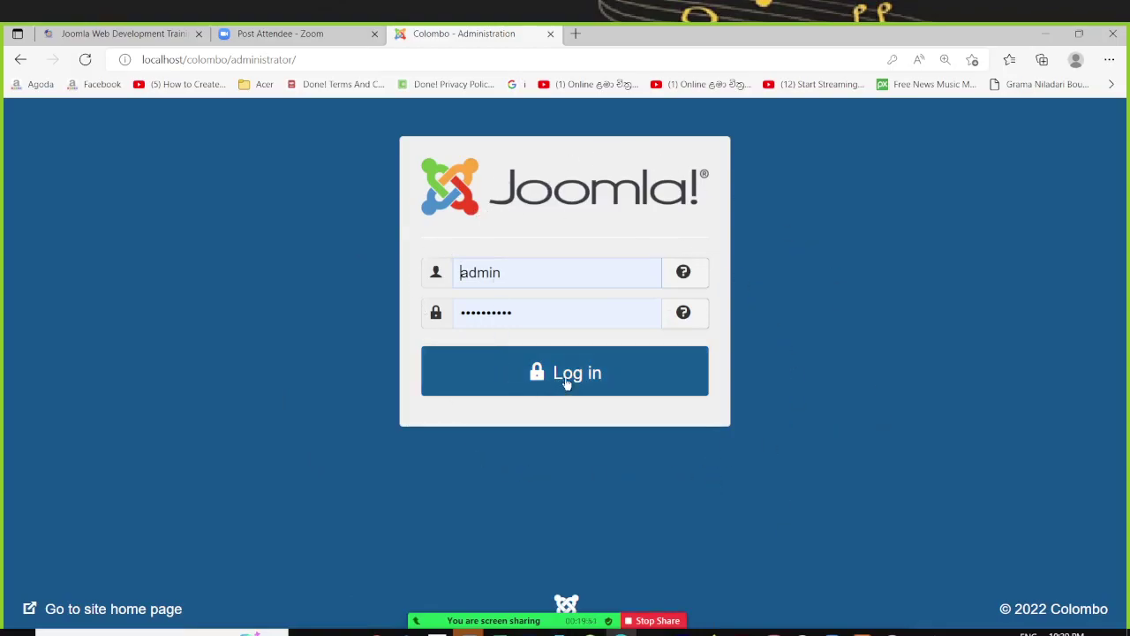
Step: Log in to the Joomla administration of the Colombo site with the prefilled account credentials
click(567, 380)
click(567, 380)
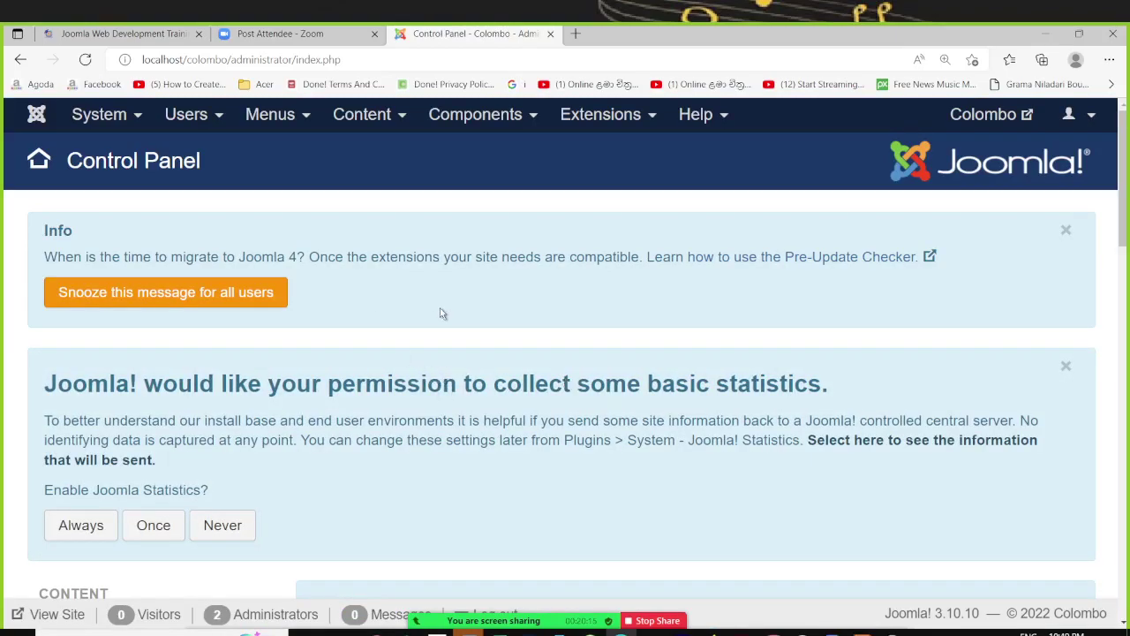
Step: Look through the Joomla Control Panel from its notices down to the recently added articles
scroll(439, 315, down, 10)
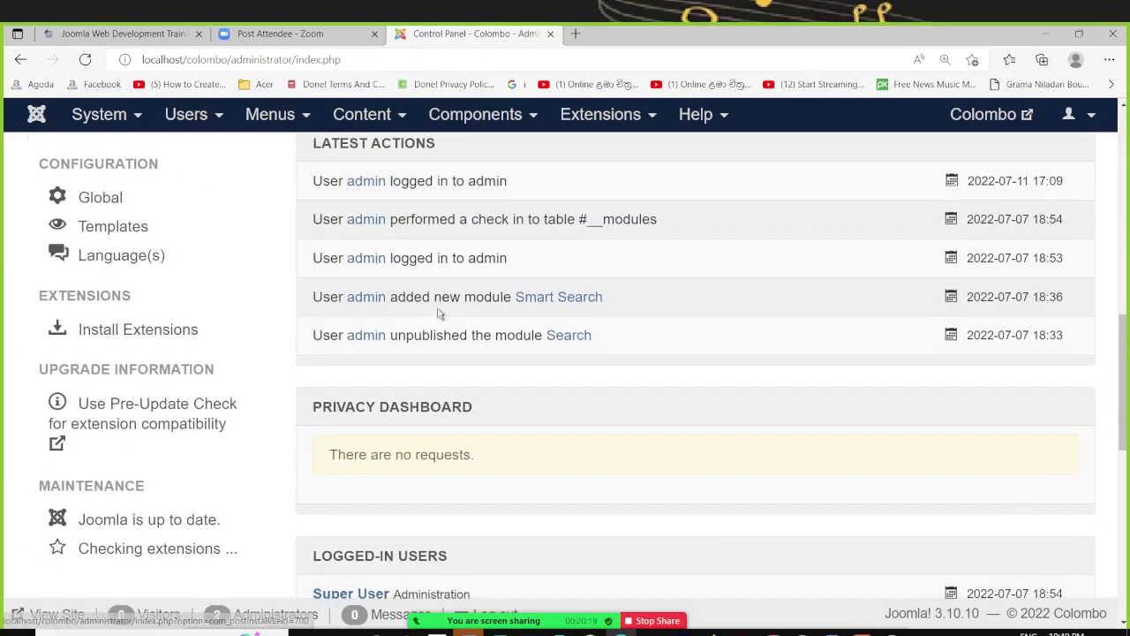
scroll(439, 314, up, 4)
scroll(439, 314, up, 5)
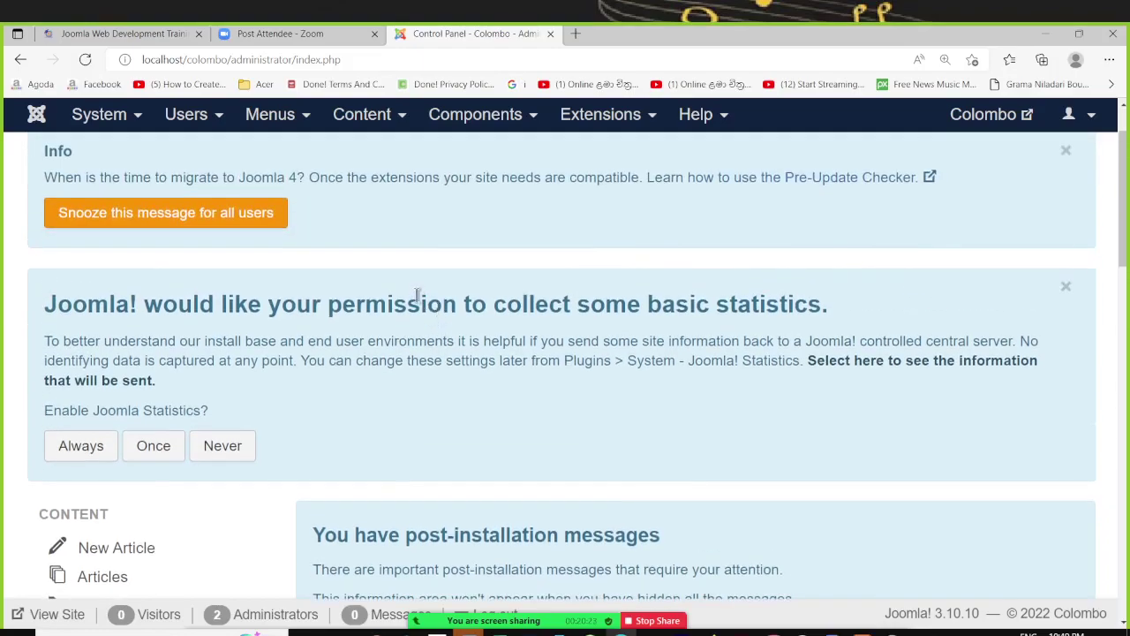
scroll(329, 338, down, 4)
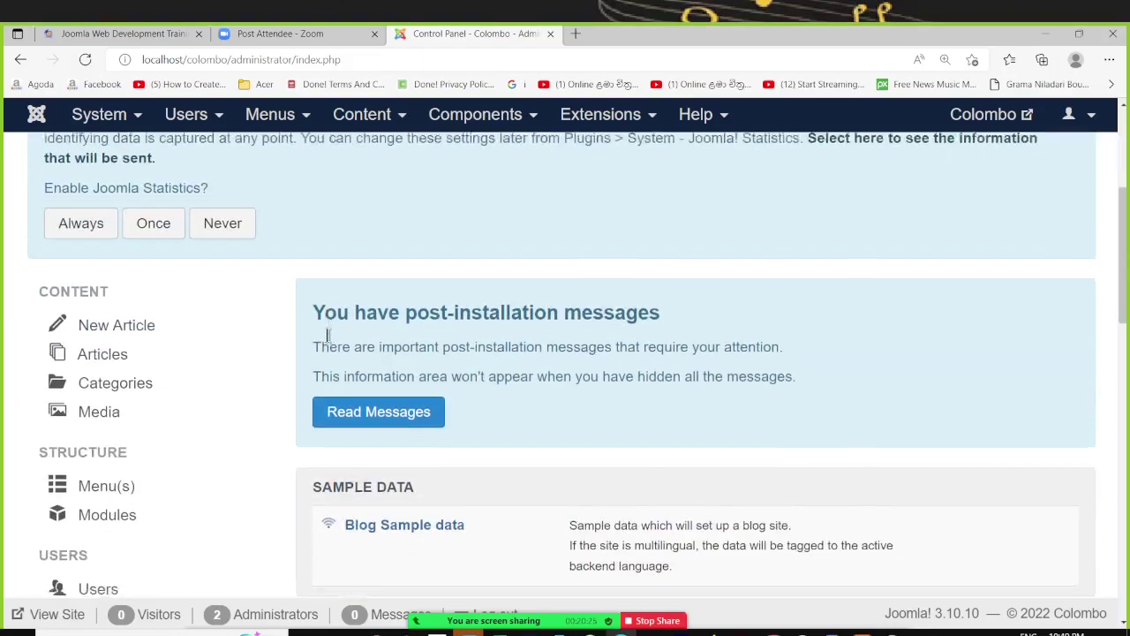
scroll(329, 340, down, 8)
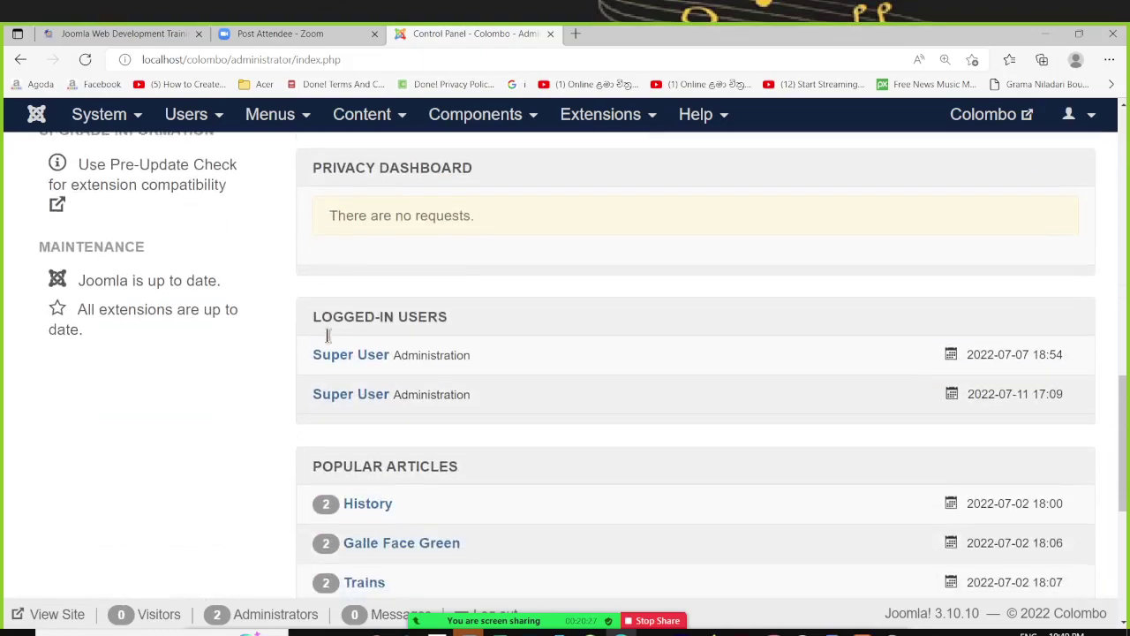
scroll(329, 340, down, 4)
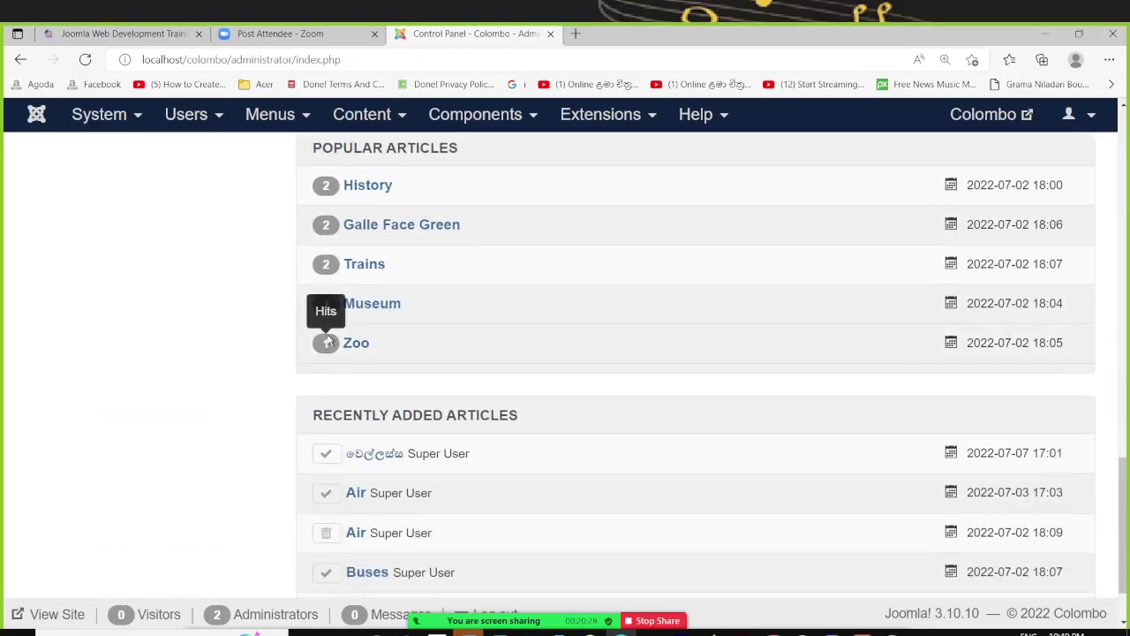
scroll(328, 340, up, 12)
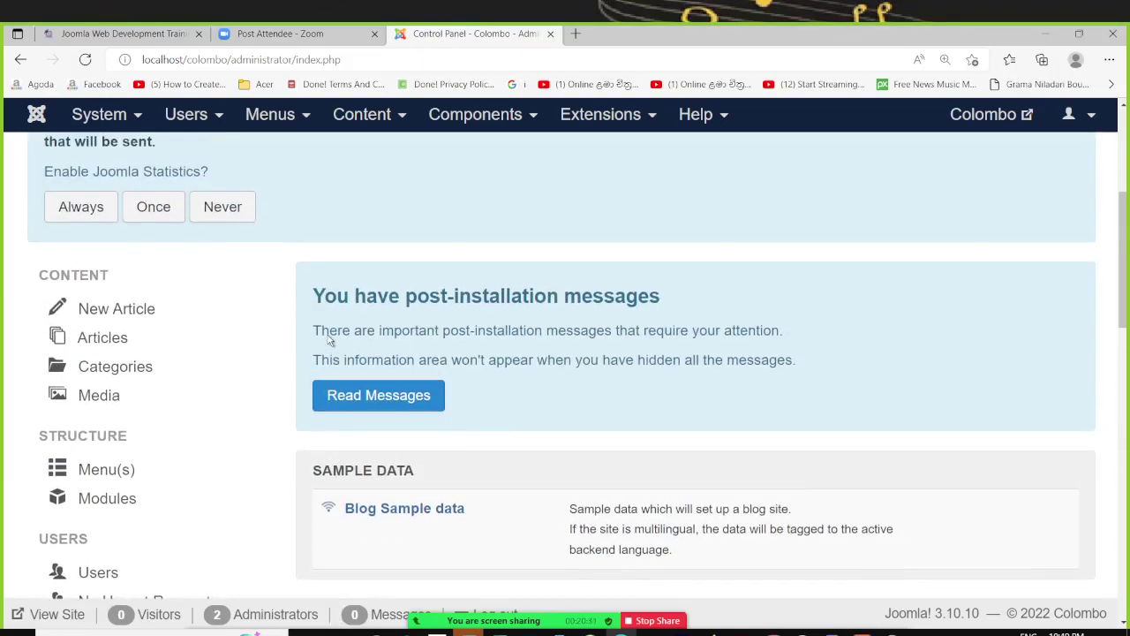
scroll(328, 341, up, 4)
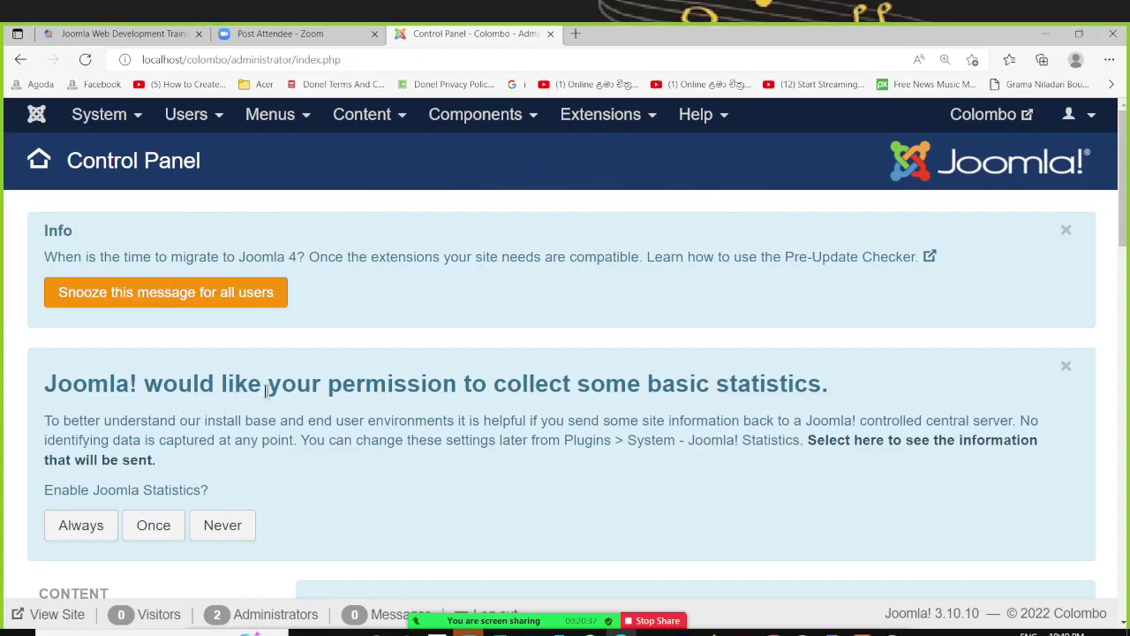
Step: Open the Colombo site's public home page from the Joomla administration
click(1003, 118)
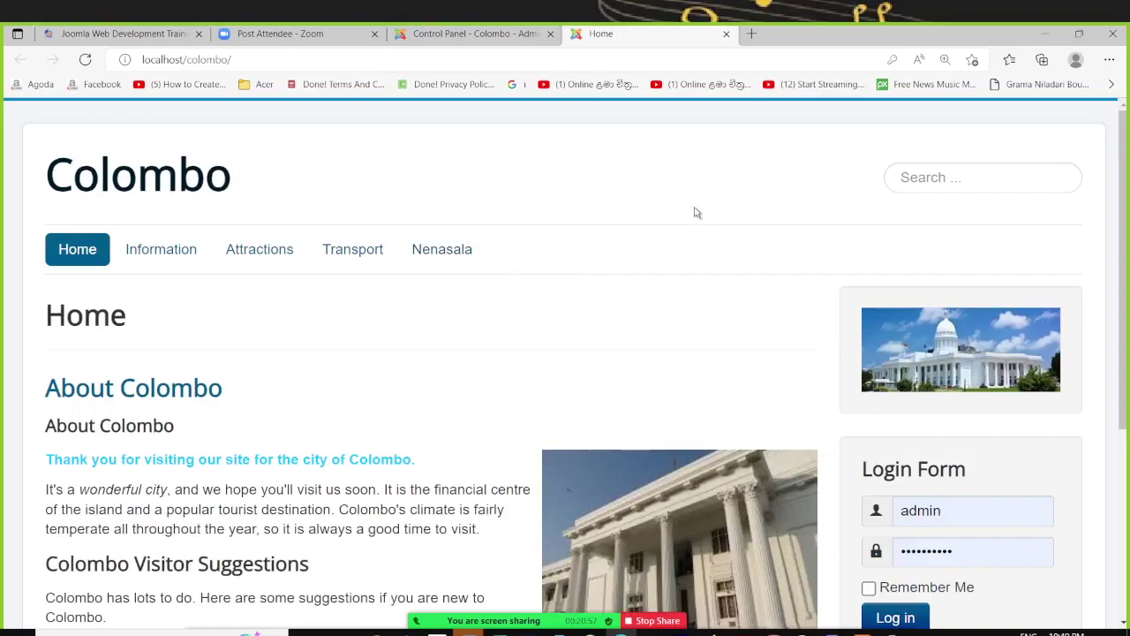
Step: Look through the Colombo home page, from its heading and main navigation down to the visitor suggestions
scroll(696, 213, down, 3)
scroll(696, 213, up, 1)
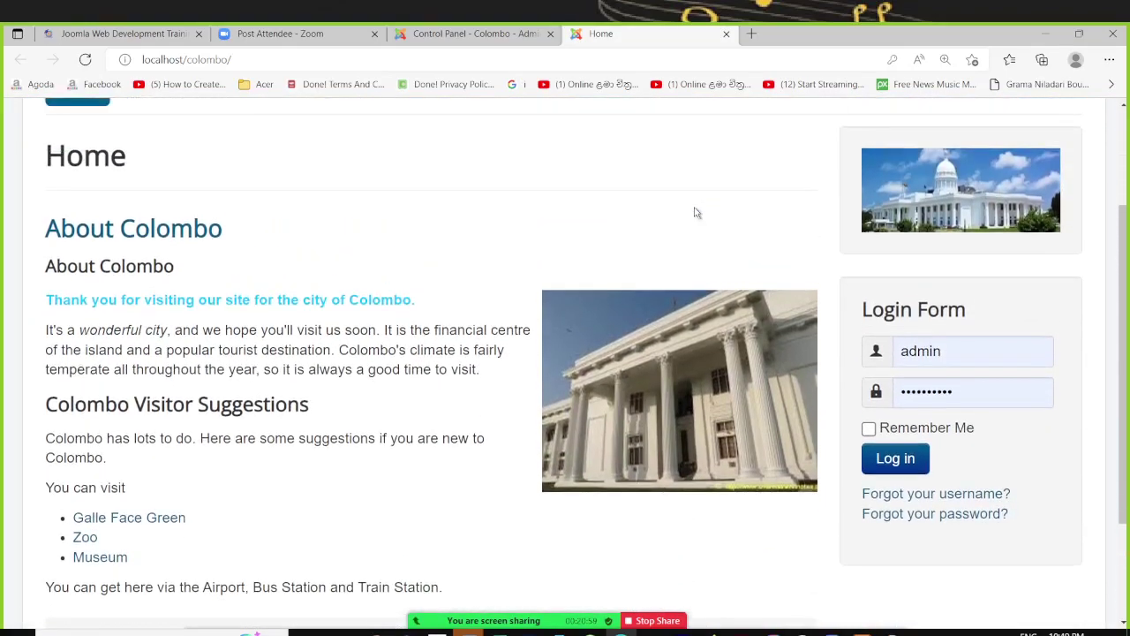
scroll(696, 213, up, 1)
scroll(696, 213, up, 1)
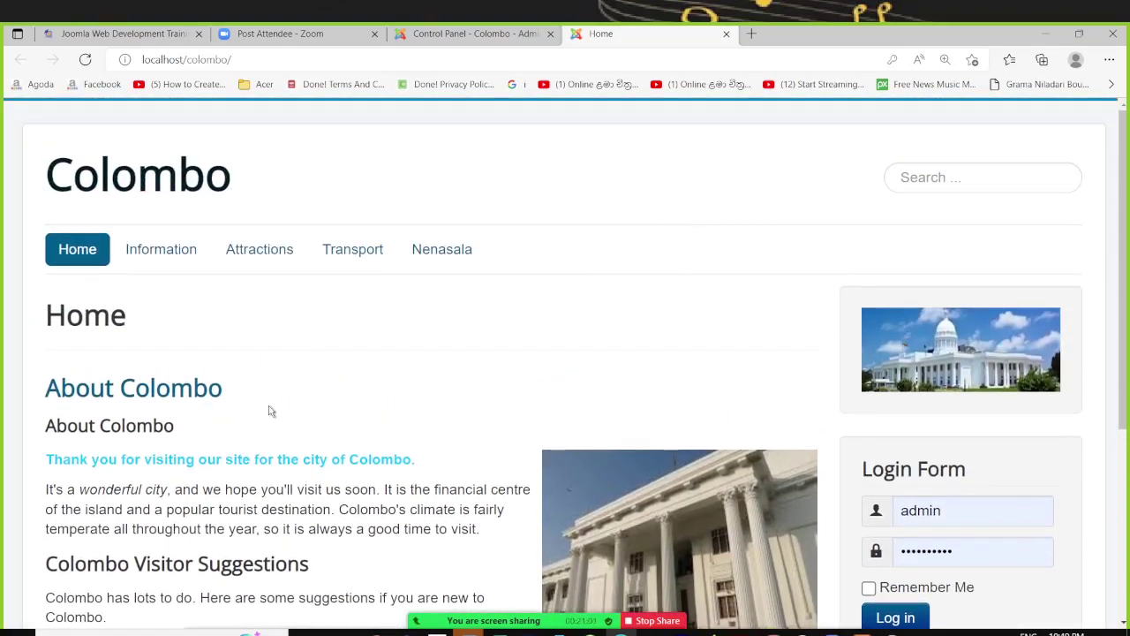
scroll(285, 406, down, 2)
scroll(285, 407, up, 2)
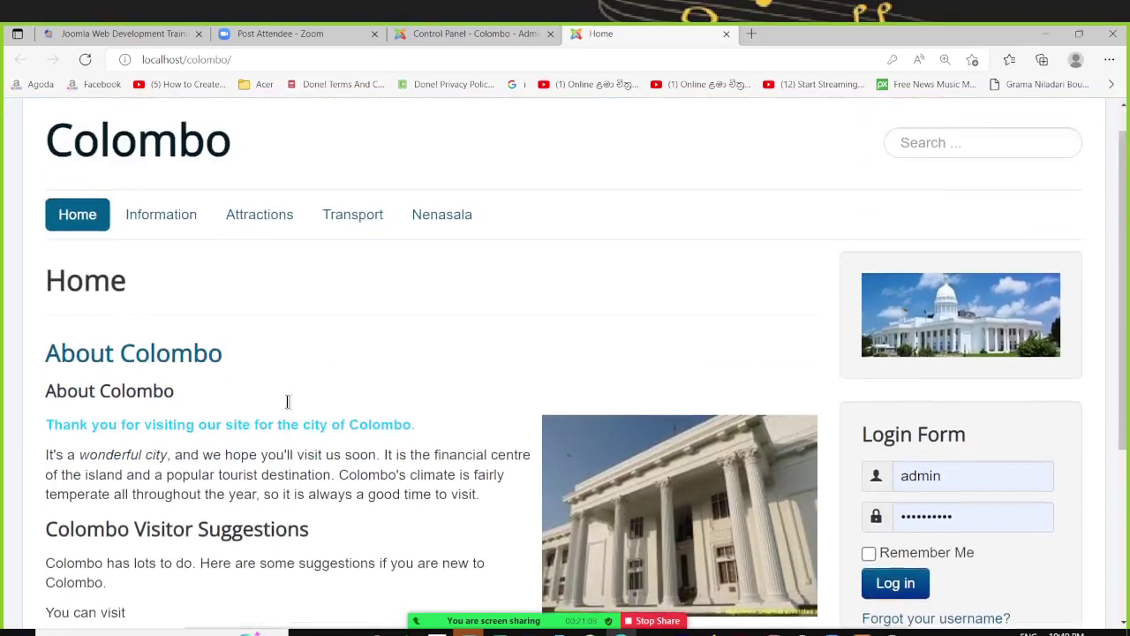
scroll(287, 407, down, 2)
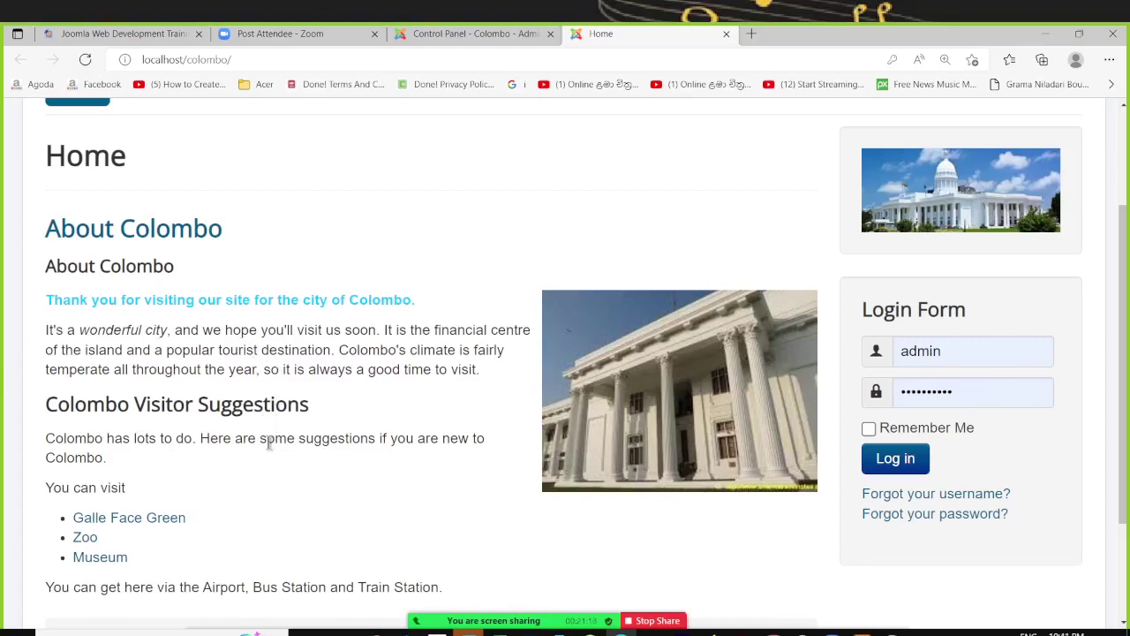
scroll(270, 445, up, 1)
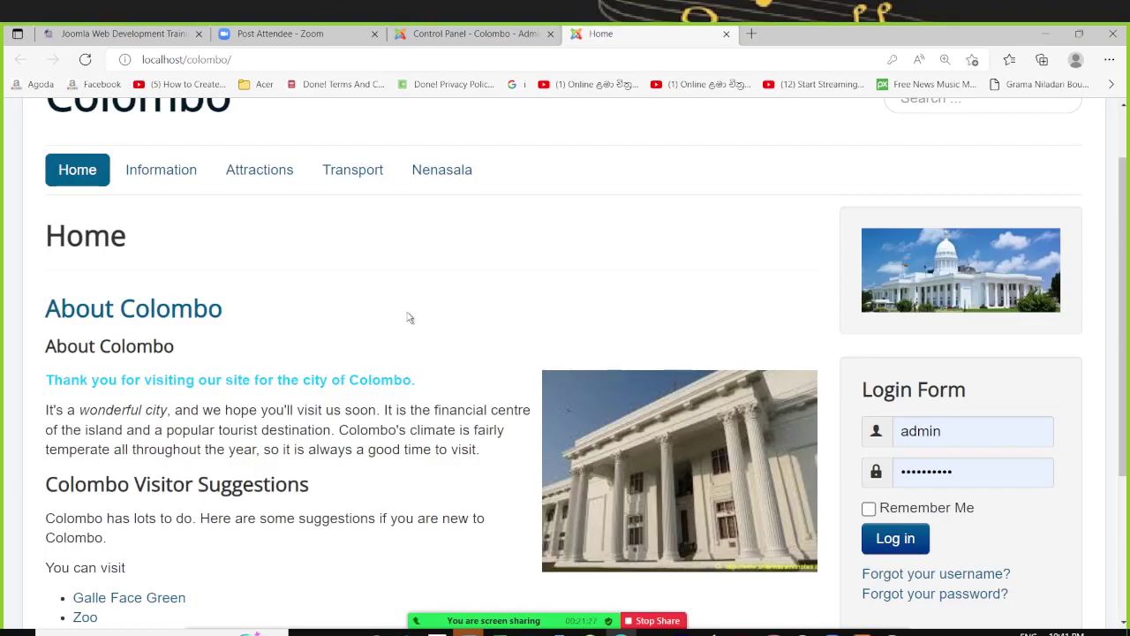
Step: Open the site's Information page and review its History, Location and Climate sections
mouse_move(134, 175)
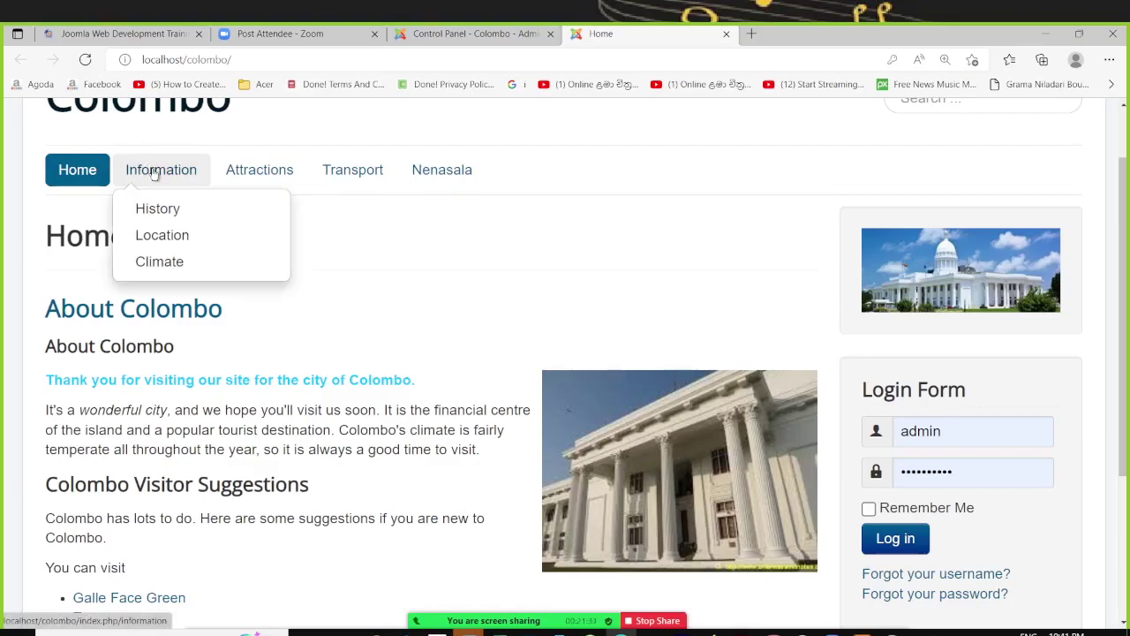
click(153, 174)
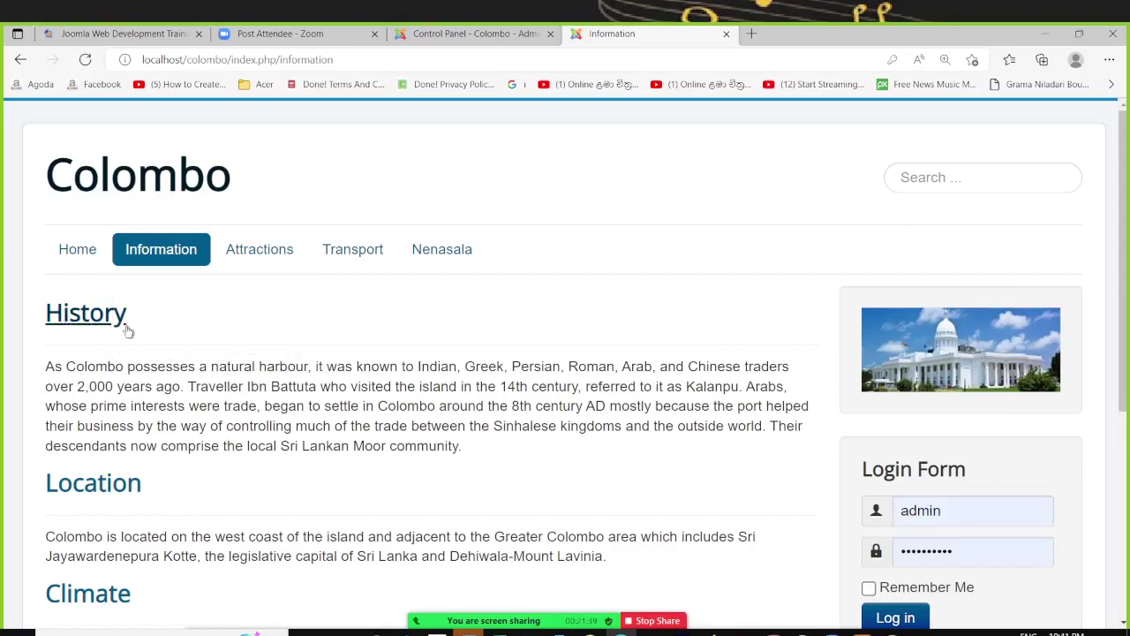
scroll(166, 504, down, 1)
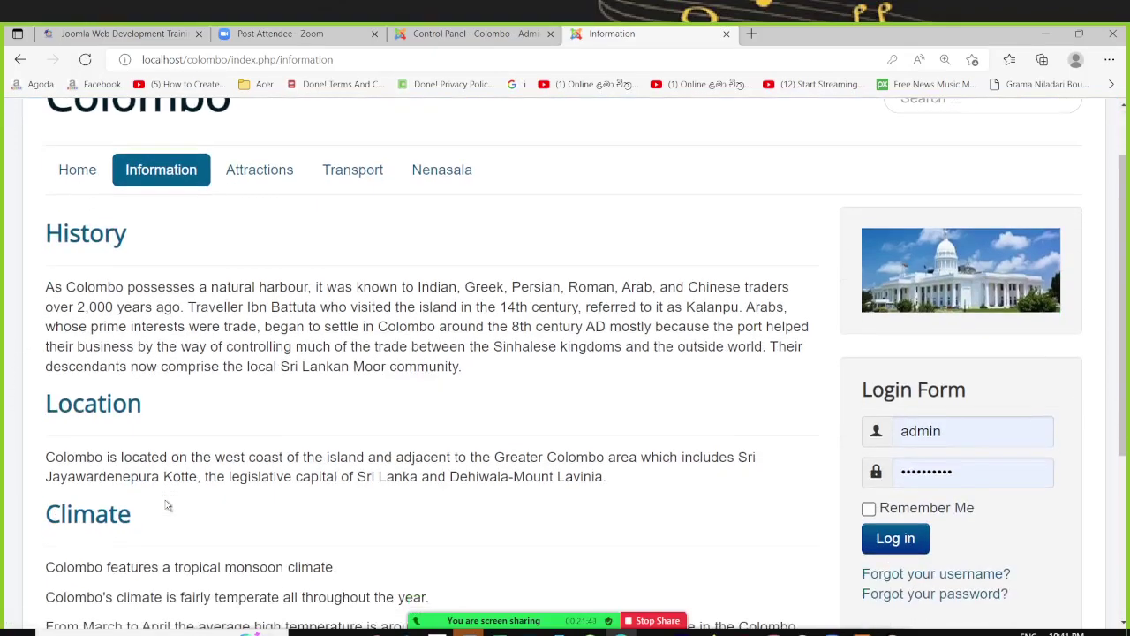
scroll(290, 531, down, 3)
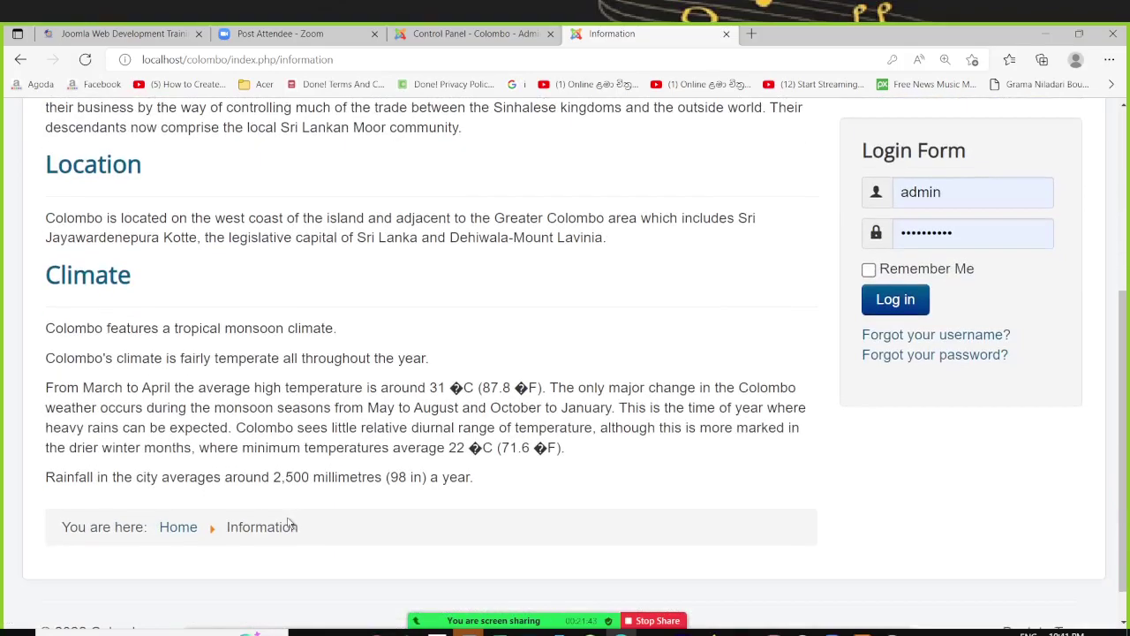
scroll(291, 528, up, 2)
scroll(287, 517, up, 2)
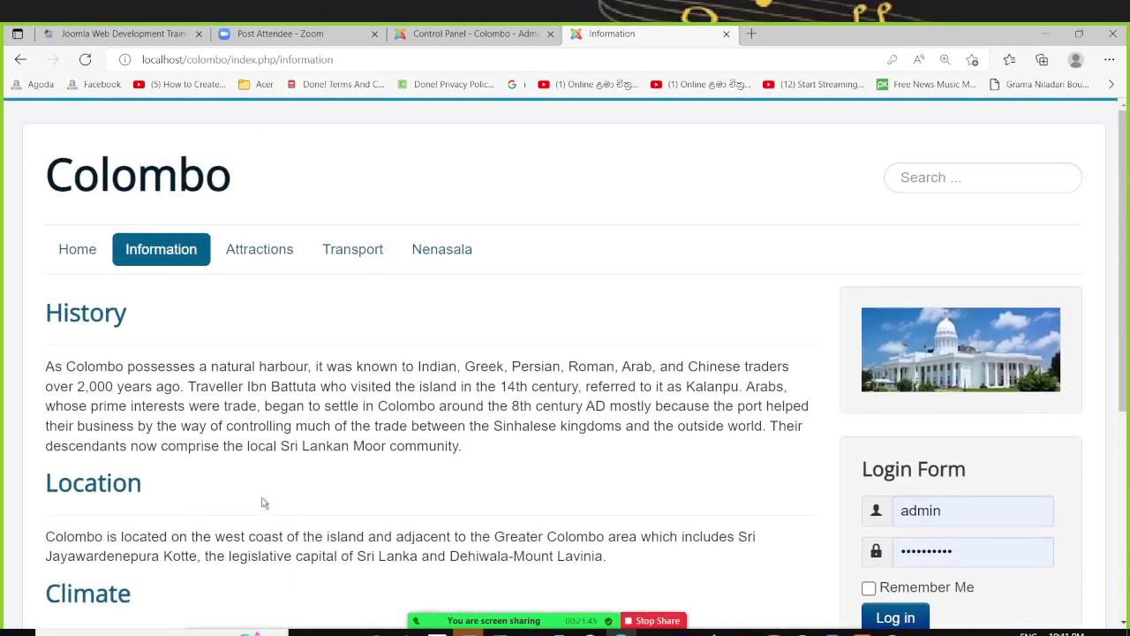
Step: View the site's Attractions page, including its submenu entries, and its Transport page
mouse_move(265, 251)
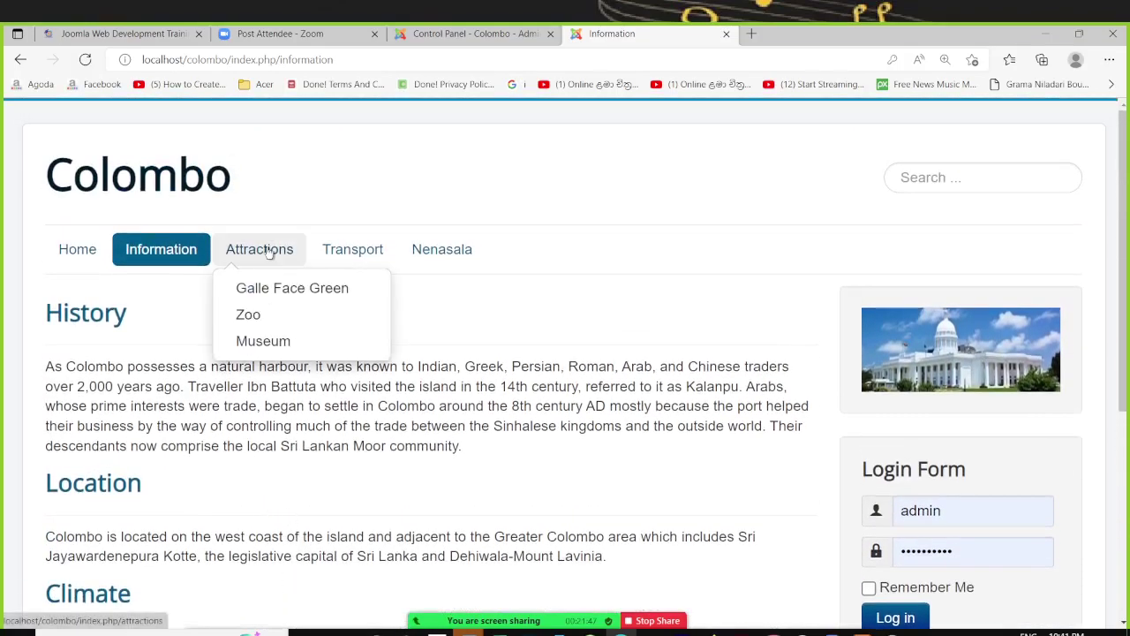
click(270, 251)
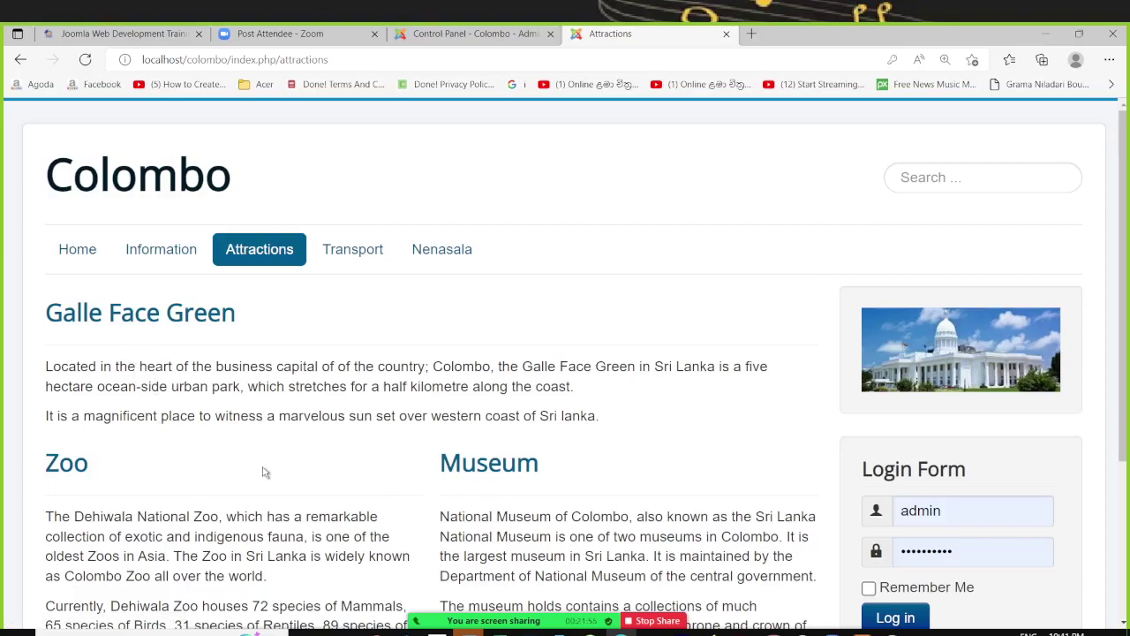
click(341, 256)
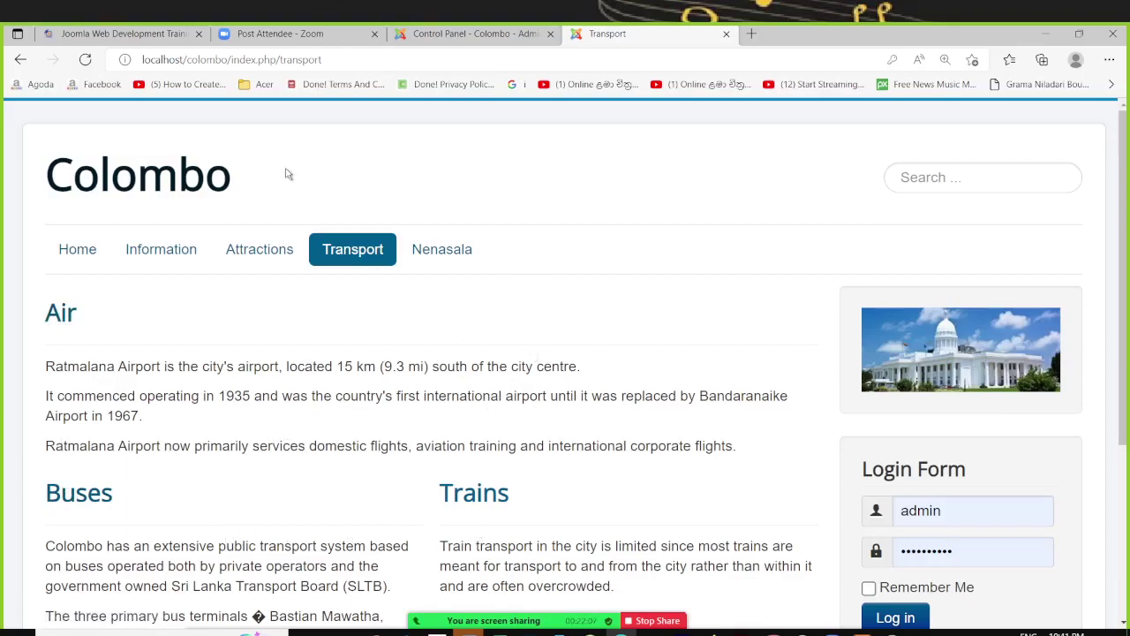
Step: Open the site's Nenasala page and look through its Sinhala article
click(429, 258)
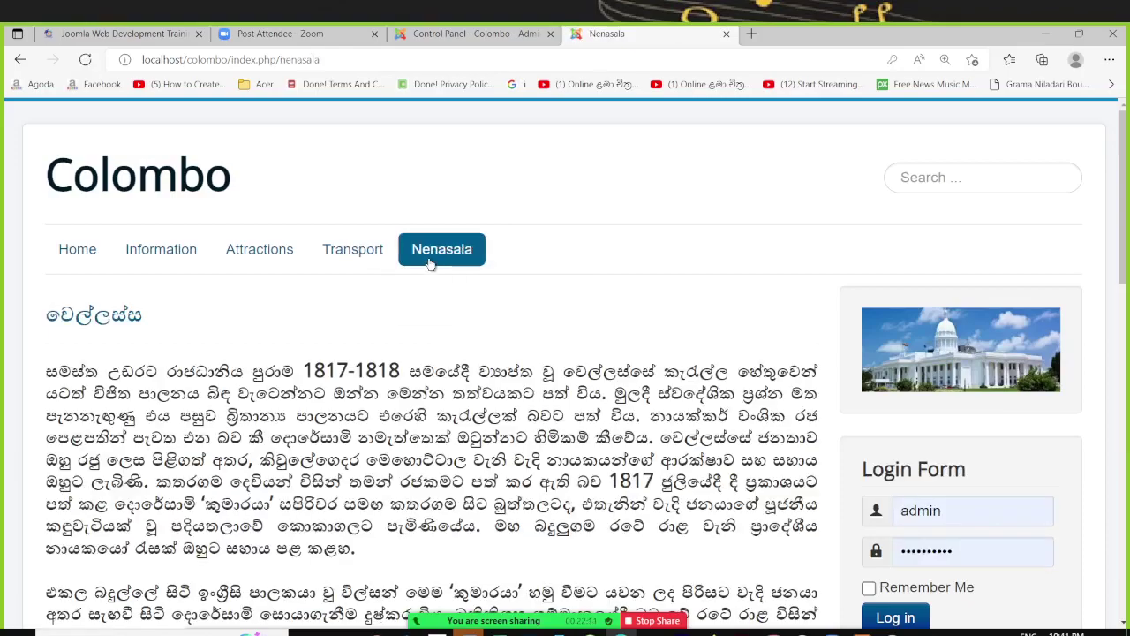
mouse_move(431, 265)
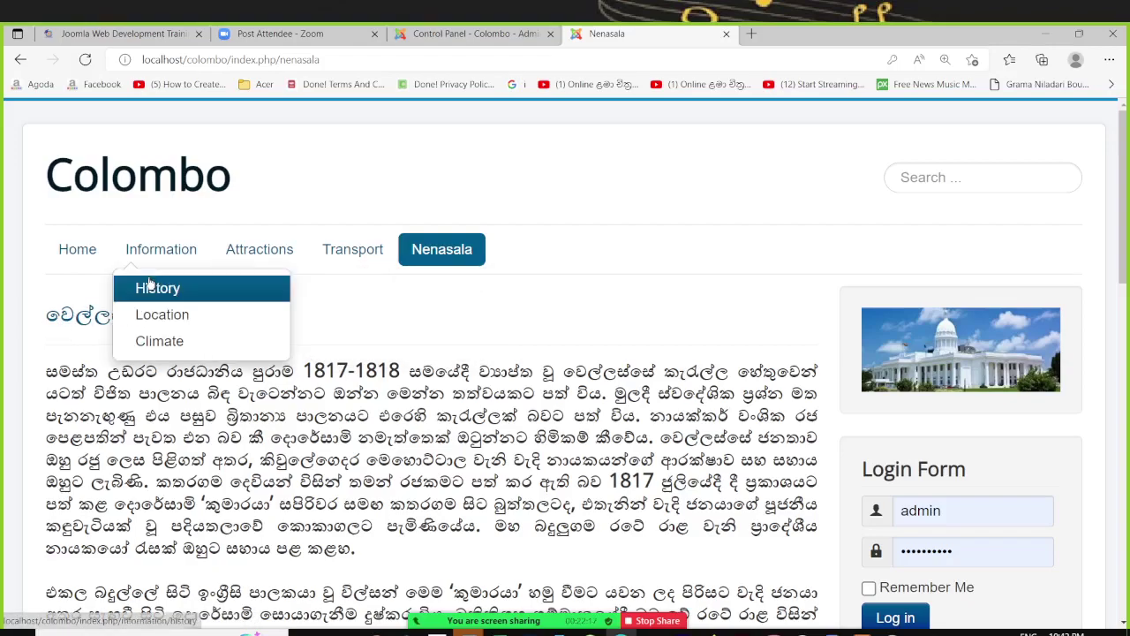
scroll(113, 432, down, 1)
scroll(113, 432, down, 10)
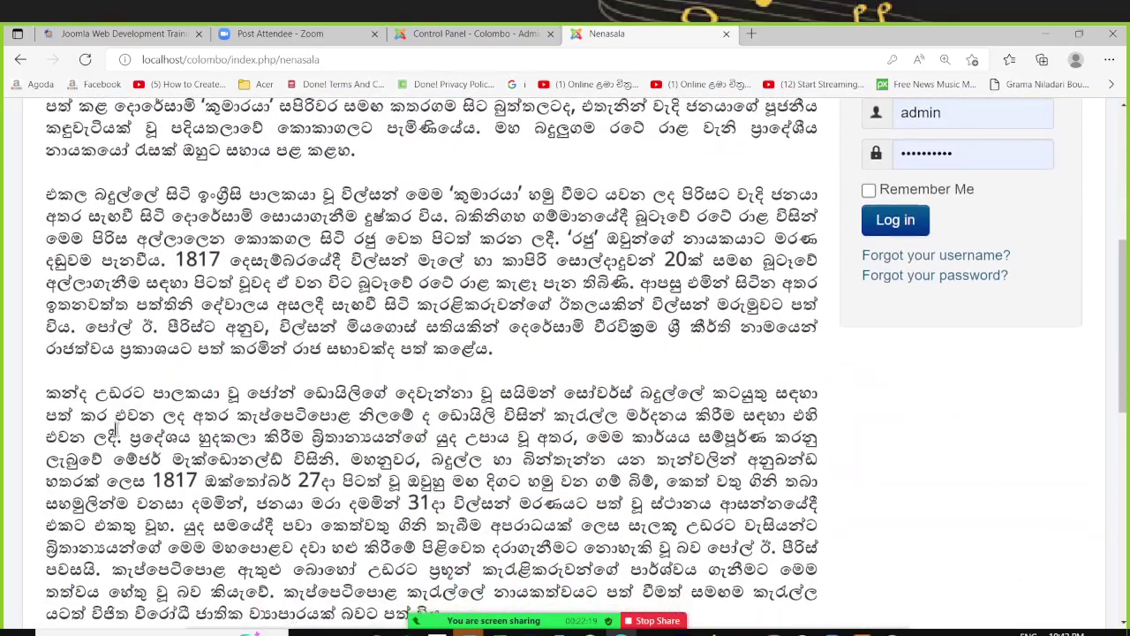
scroll(121, 446, up, 10)
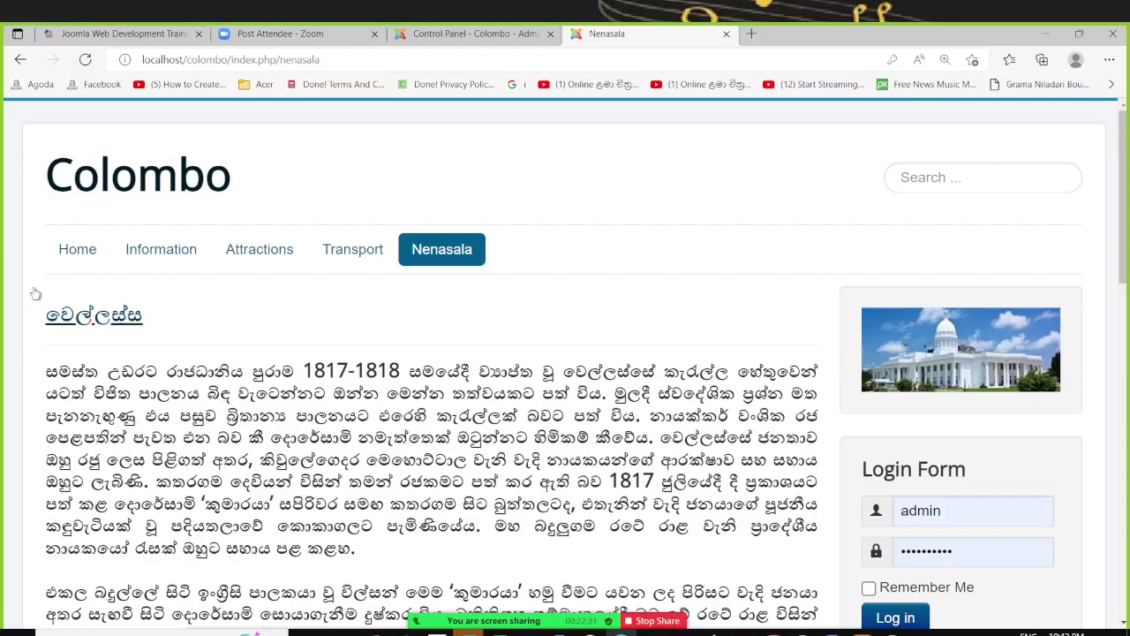
Step: Return to the site's Home page and review the Attractions and Transport submenus
click(76, 255)
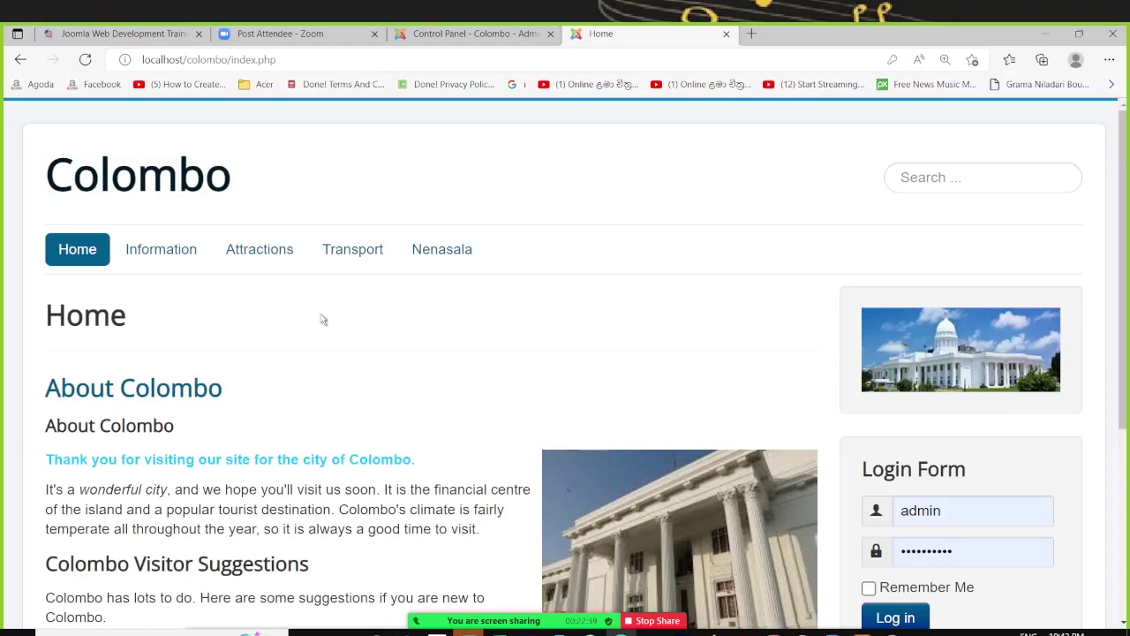
mouse_move(262, 254)
mouse_move(358, 253)
scroll(175, 363, down, 1)
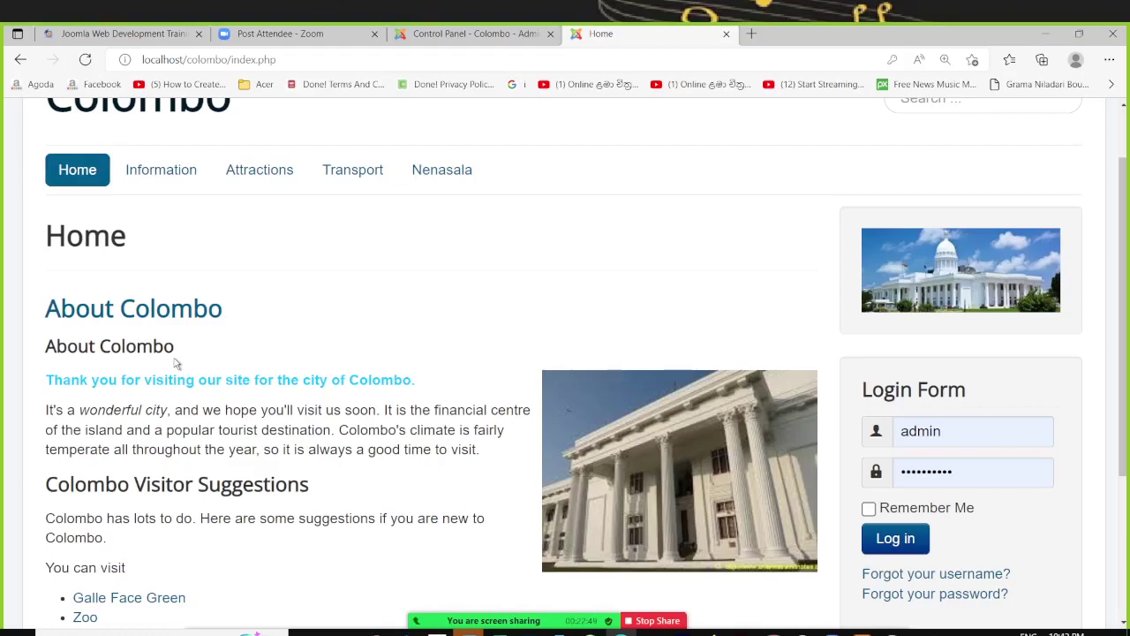
Step: Switch to the Joomla administration and open the list of Main Menu items
click(436, 36)
click(272, 117)
mouse_move(287, 270)
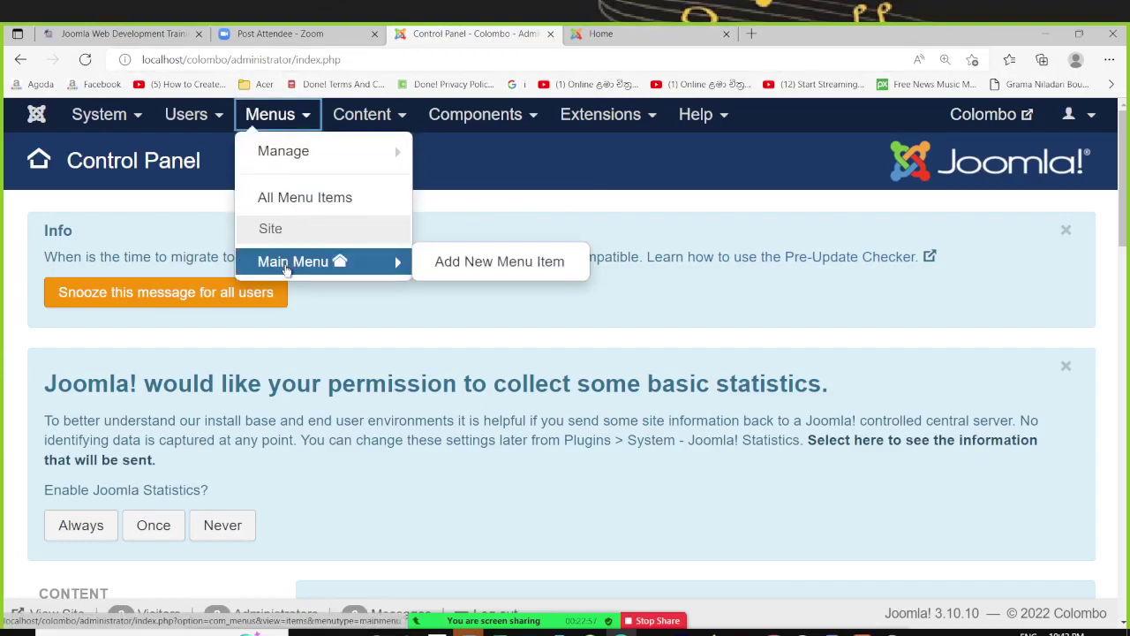
click(287, 265)
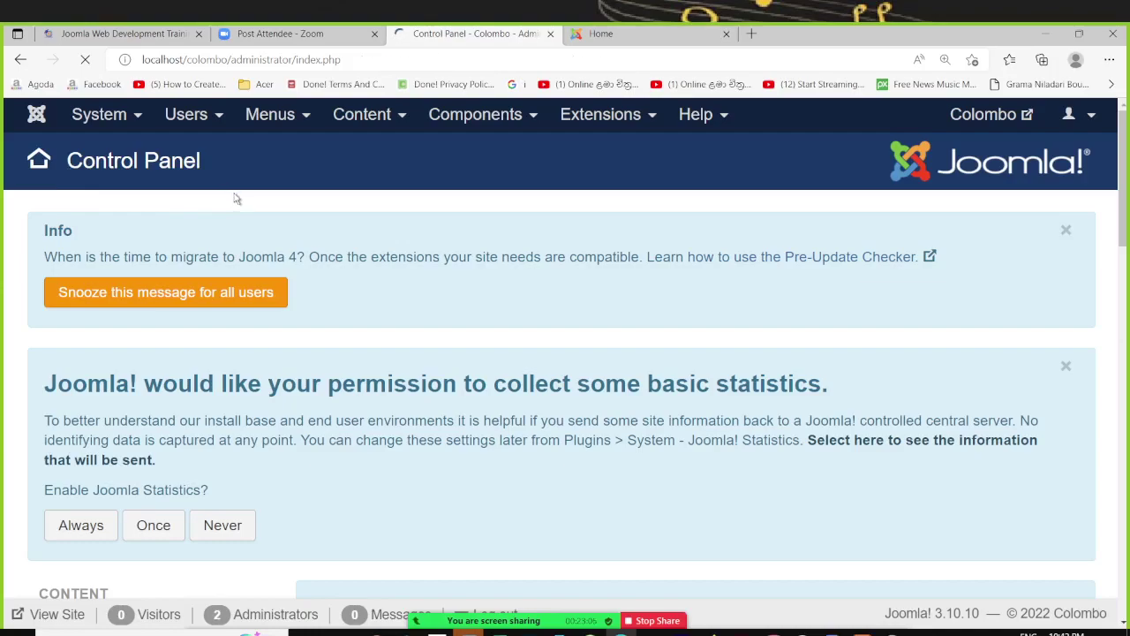
Step: Examine the Main Menu items from Home to Nenasala, noting their nesting and their menu item types
scroll(277, 229, down, 5)
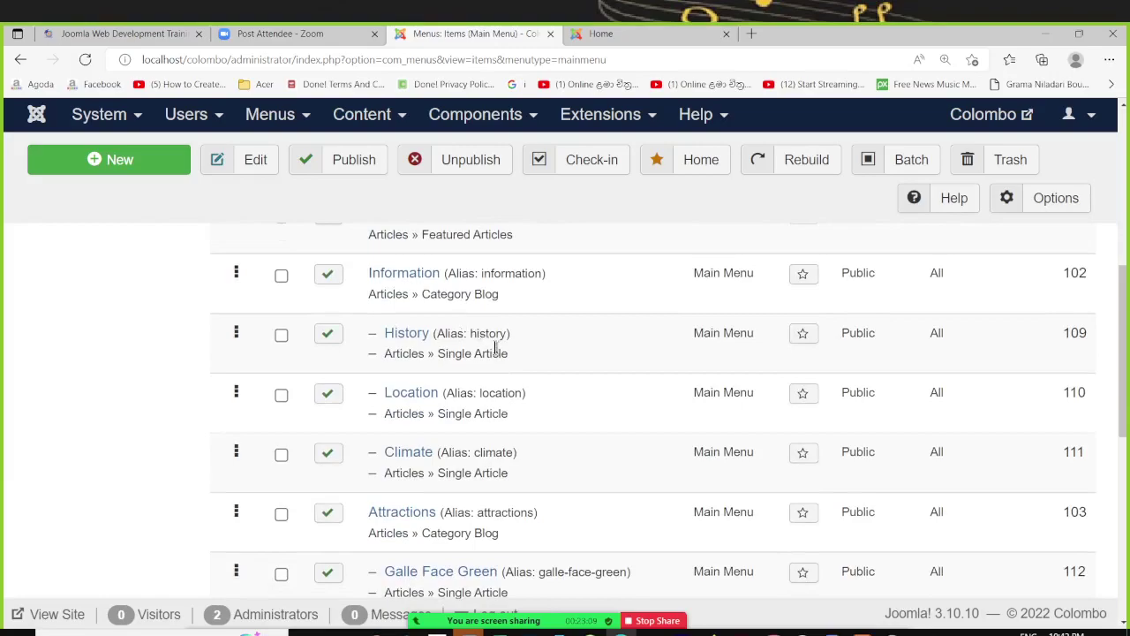
scroll(495, 346, up, 2)
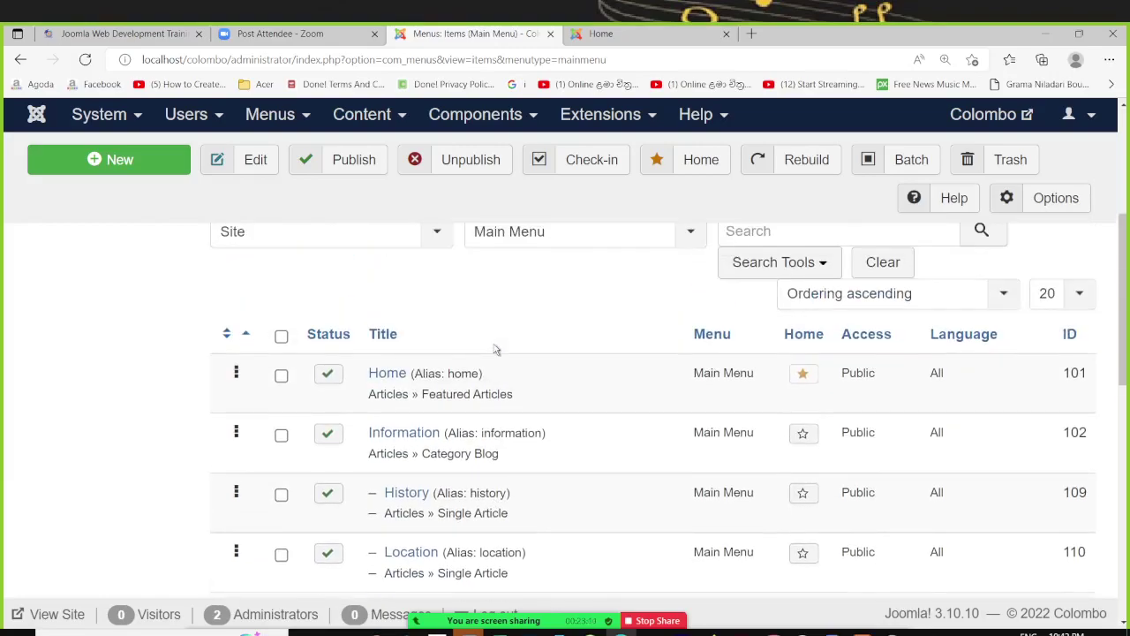
scroll(497, 349, down, 3)
scroll(496, 348, up, 2)
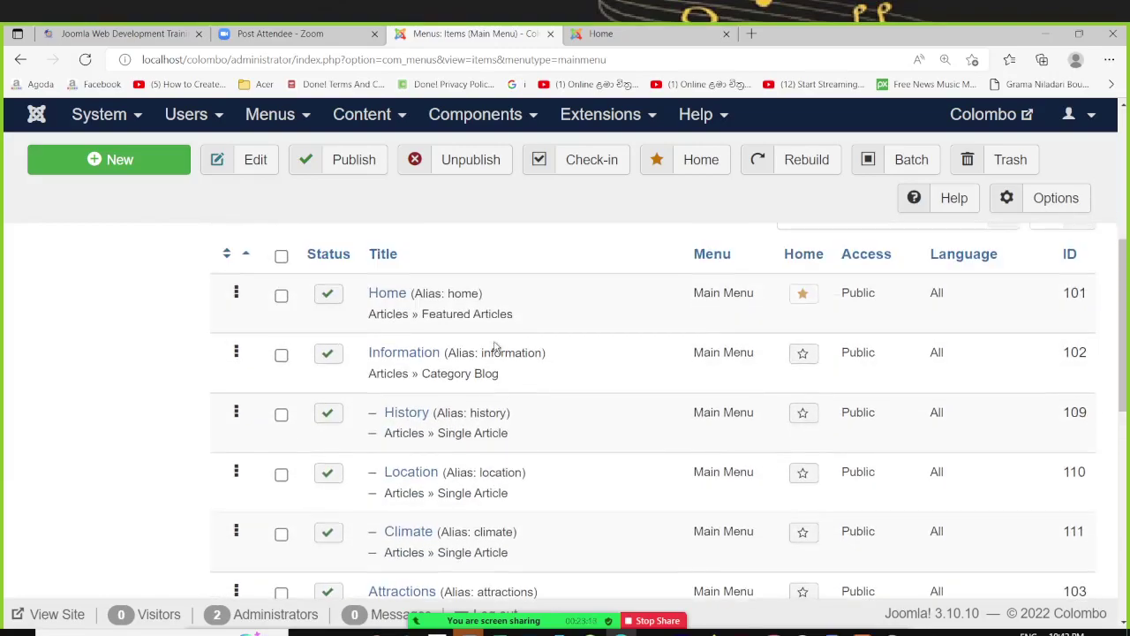
scroll(441, 358, down, 2)
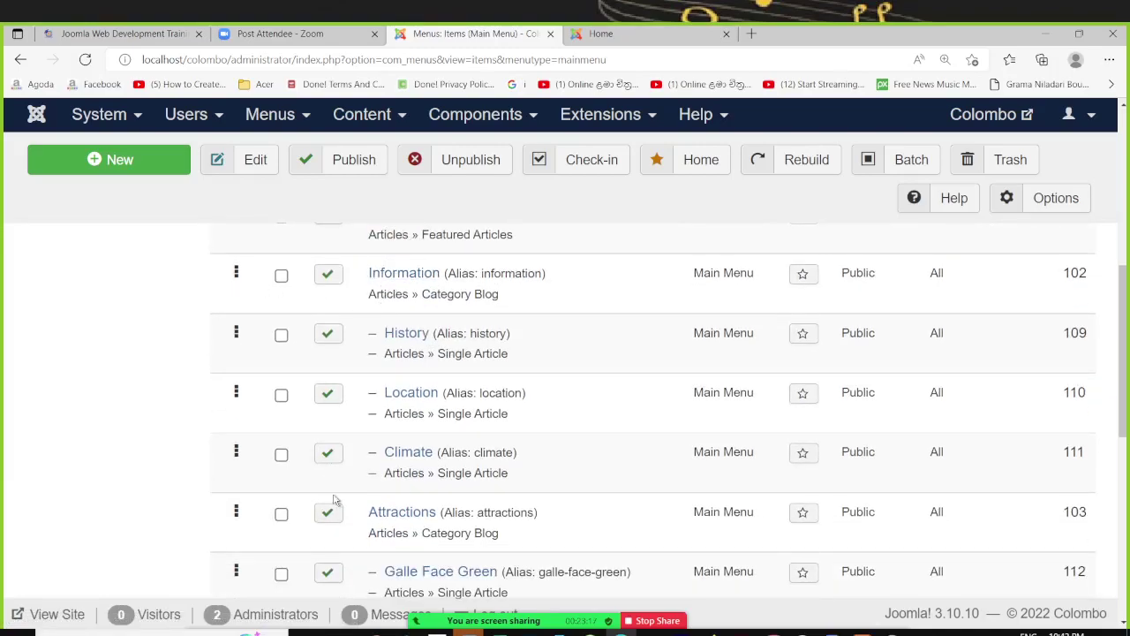
scroll(353, 540, down, 3)
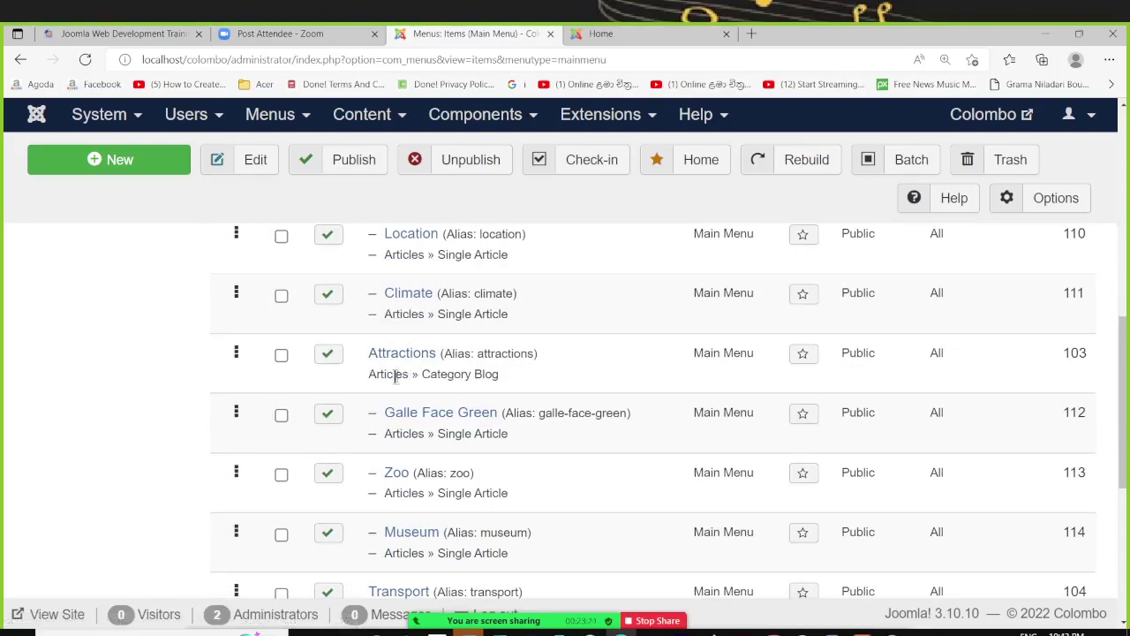
scroll(393, 375, down, 3)
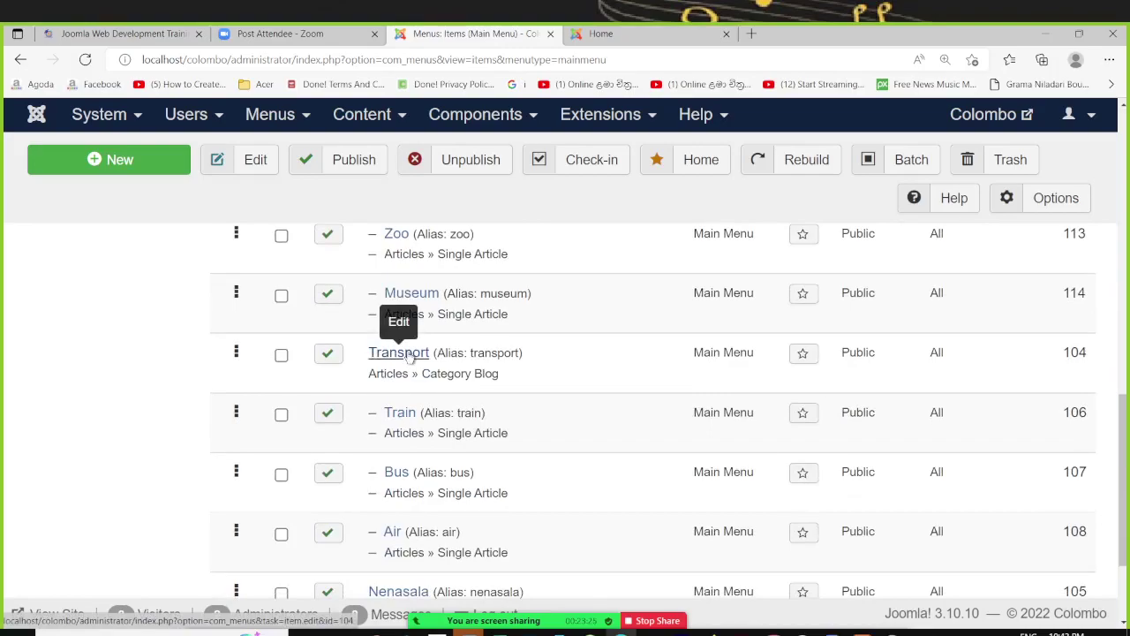
scroll(500, 403, up, 2)
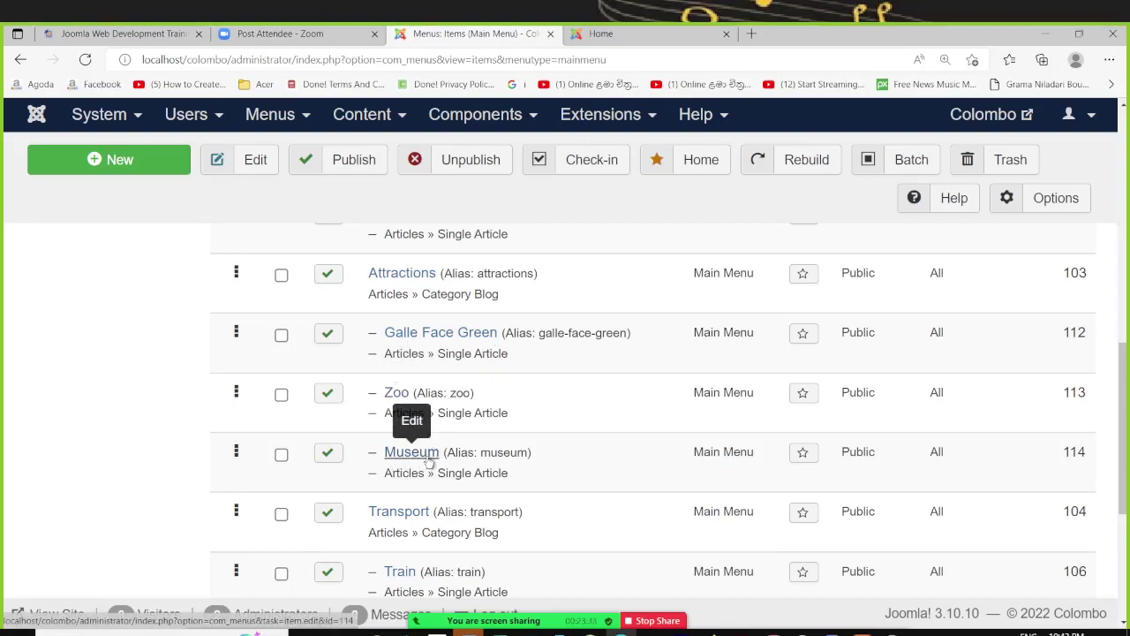
scroll(430, 462, down, 2)
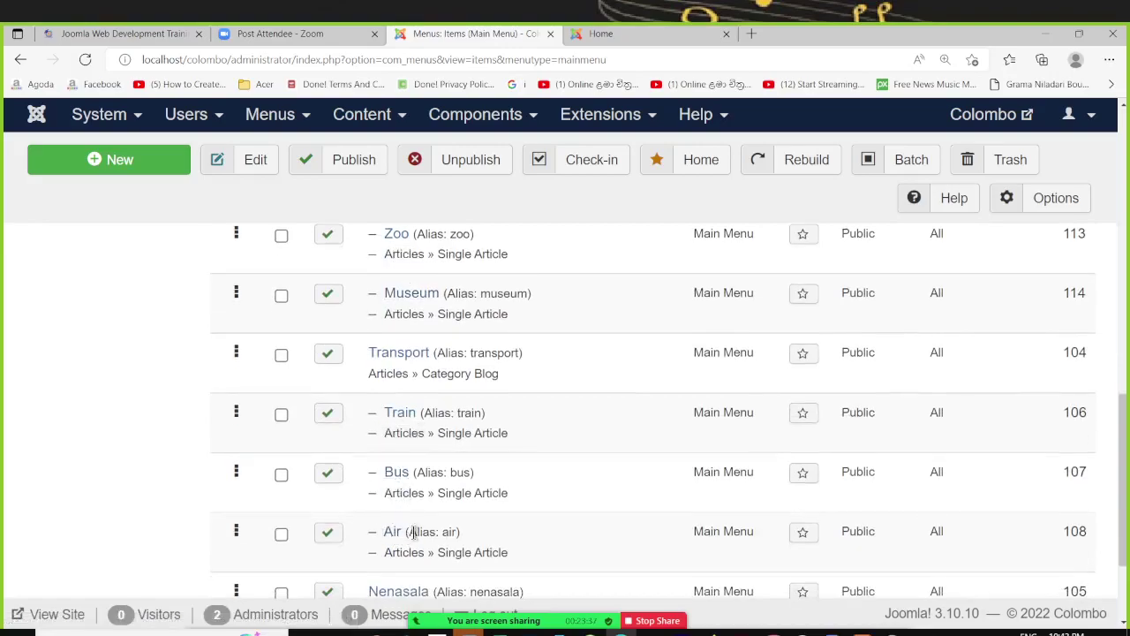
scroll(389, 529, up, 5)
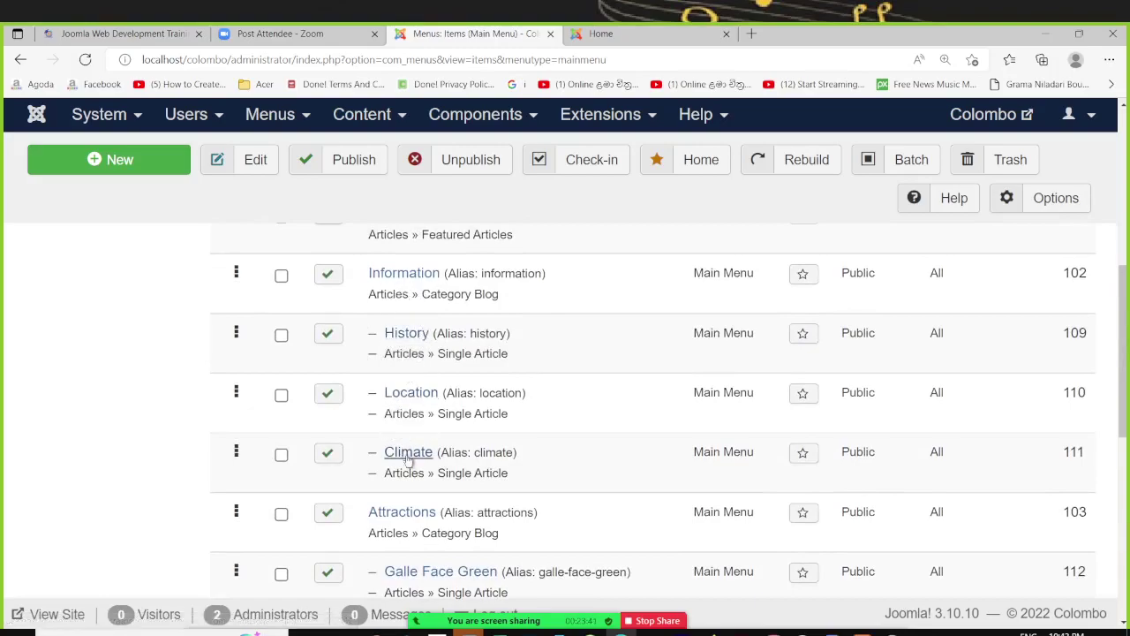
Step: Compare the Information submenu on the public site with its entries in the administration's Main Menu list
click(610, 34)
mouse_move(378, 206)
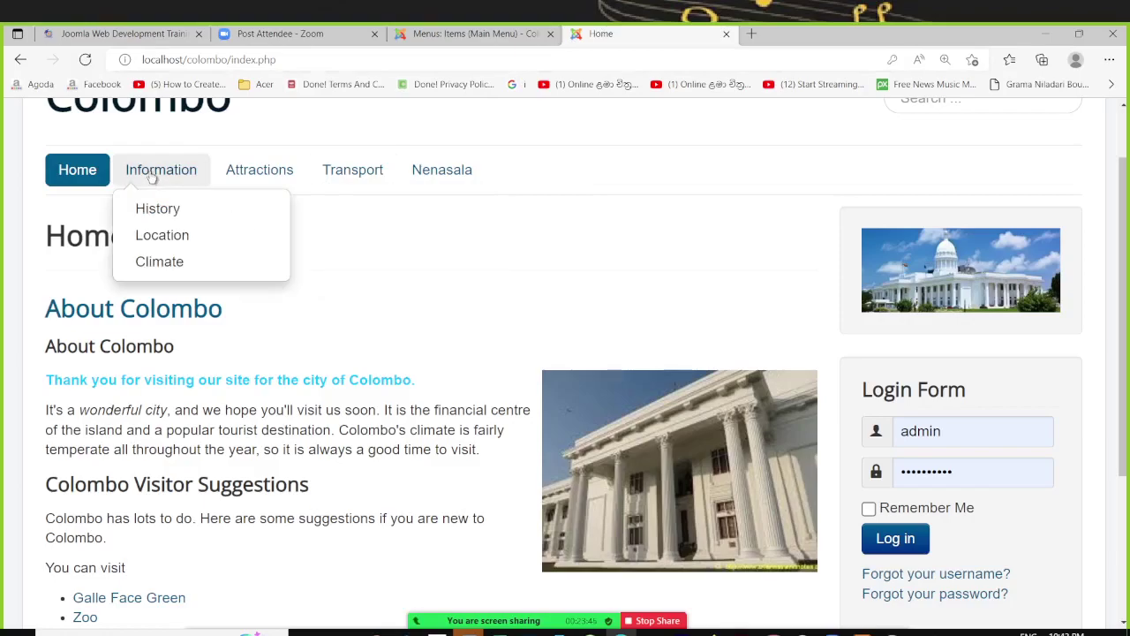
mouse_move(263, 278)
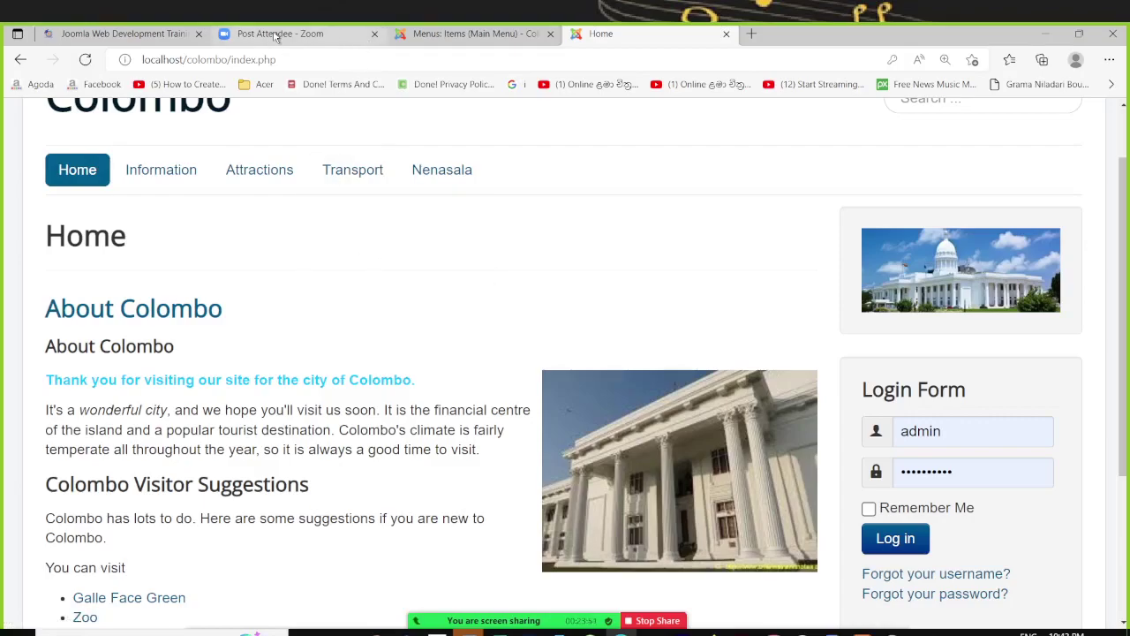
click(463, 34)
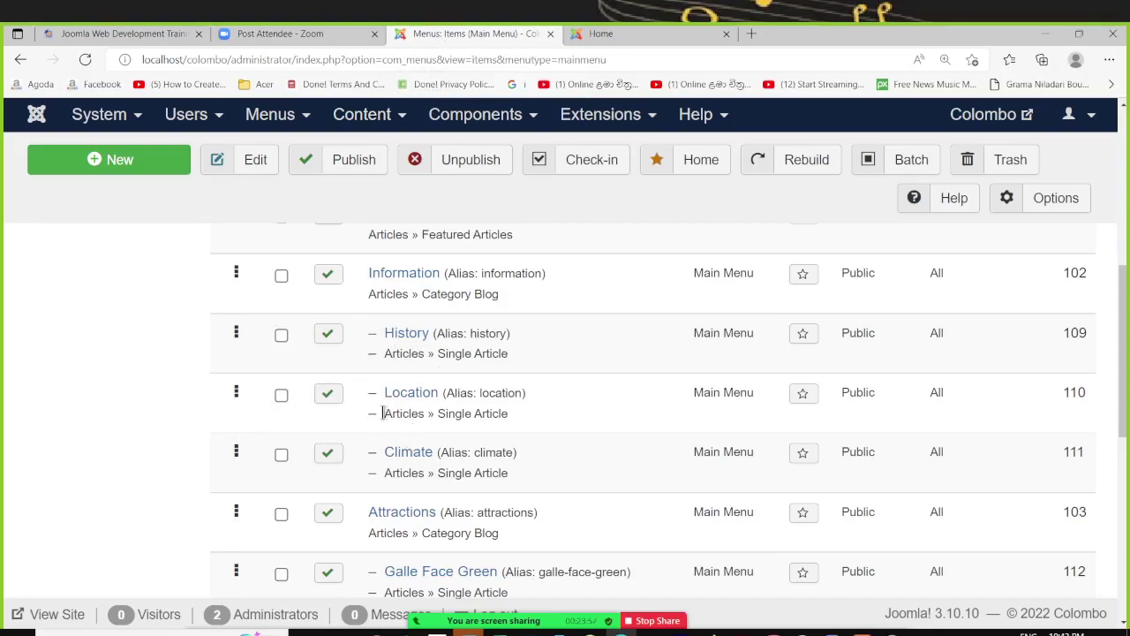
Step: Return to the public home page and examine its article, the visitor suggestion links and the side banner image
click(599, 35)
scroll(358, 478, down, 3)
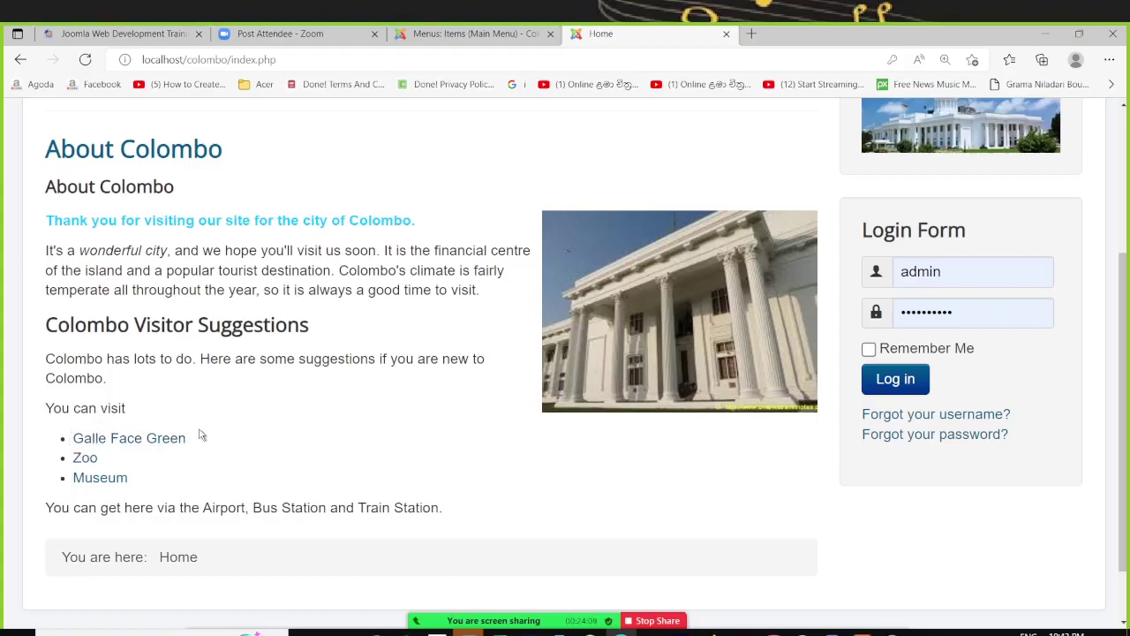
scroll(243, 494, up, 2)
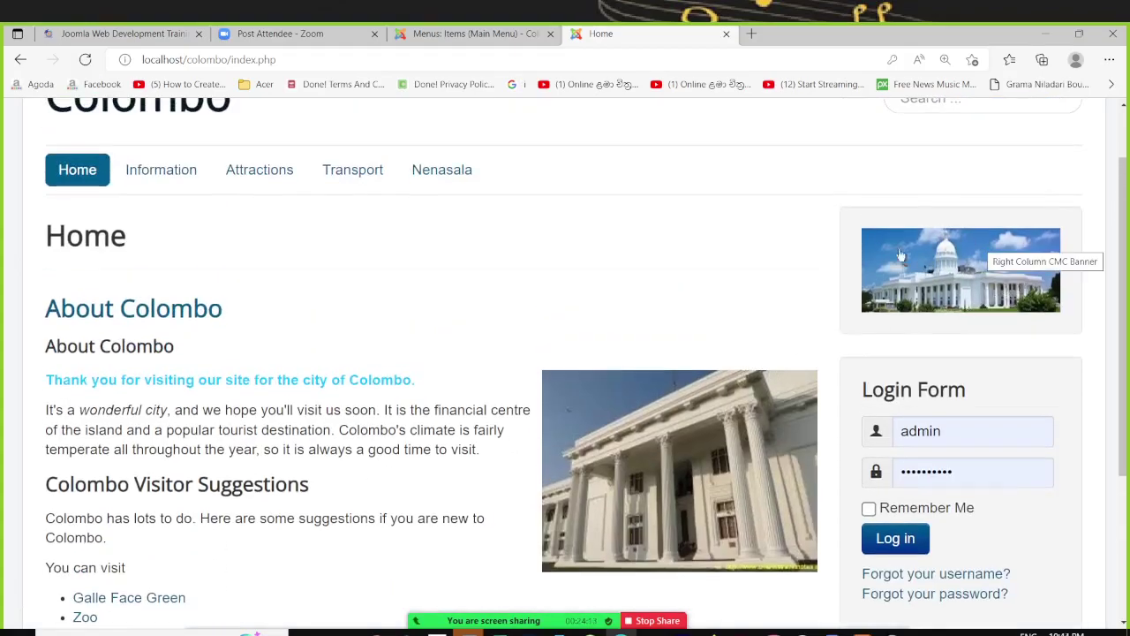
Step: Test the link behind the side banner image on the home page and close the page it opens
click(928, 269)
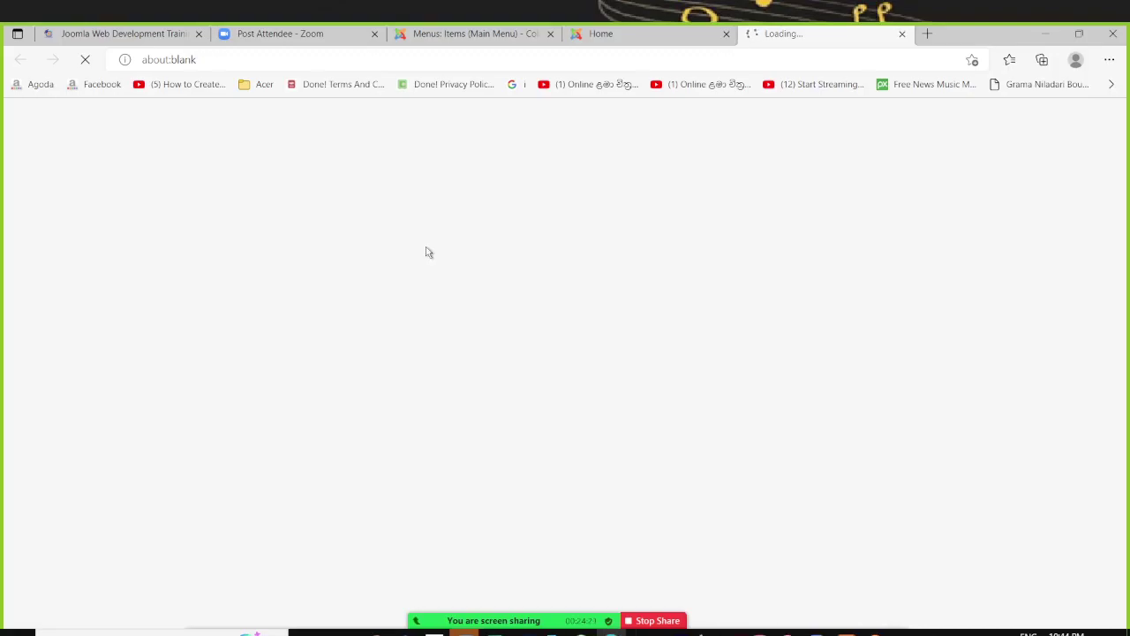
click(902, 36)
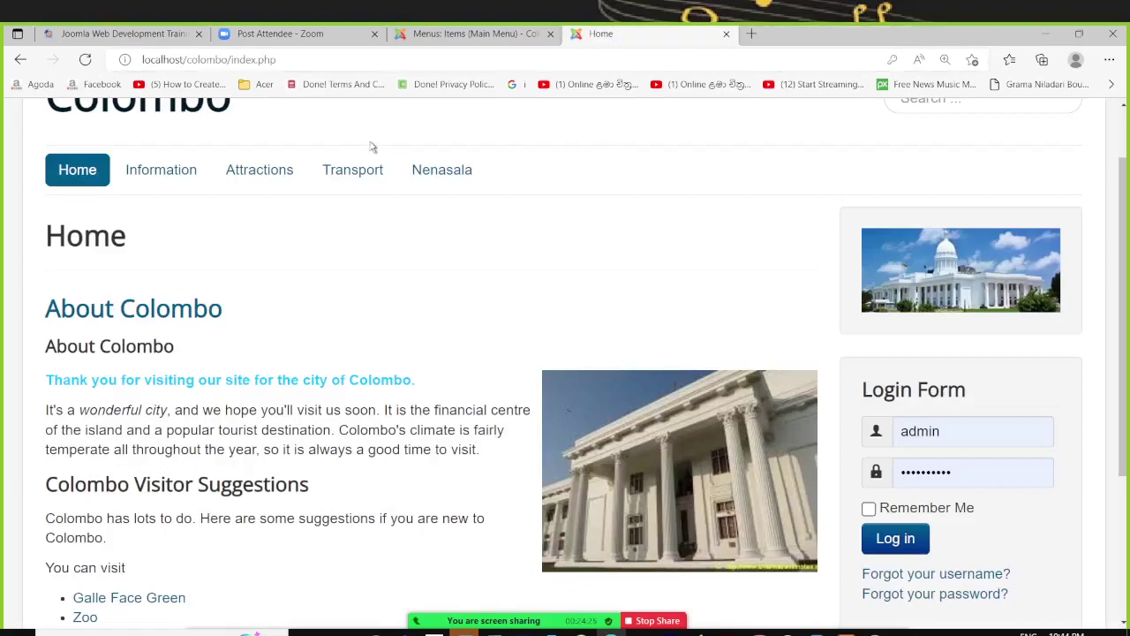
Step: Open Joomla 3 New.pdf from the Joomla Training Programme folder on the desktop and look through its Search and Joomla Modules instructions
click(1047, 36)
click(583, 357)
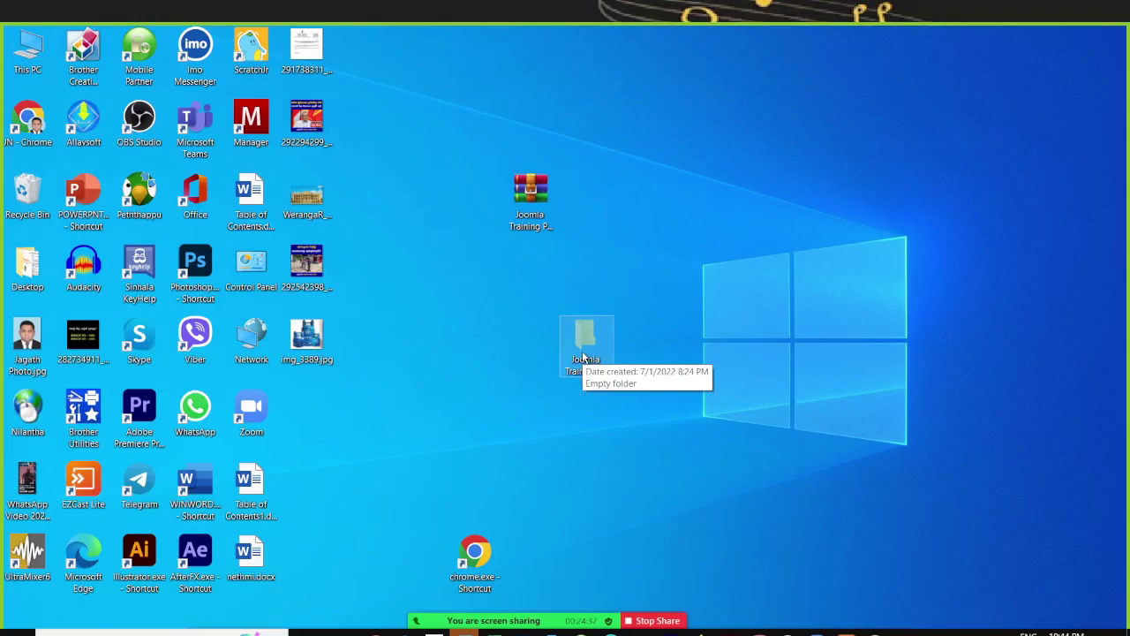
double_click(583, 357)
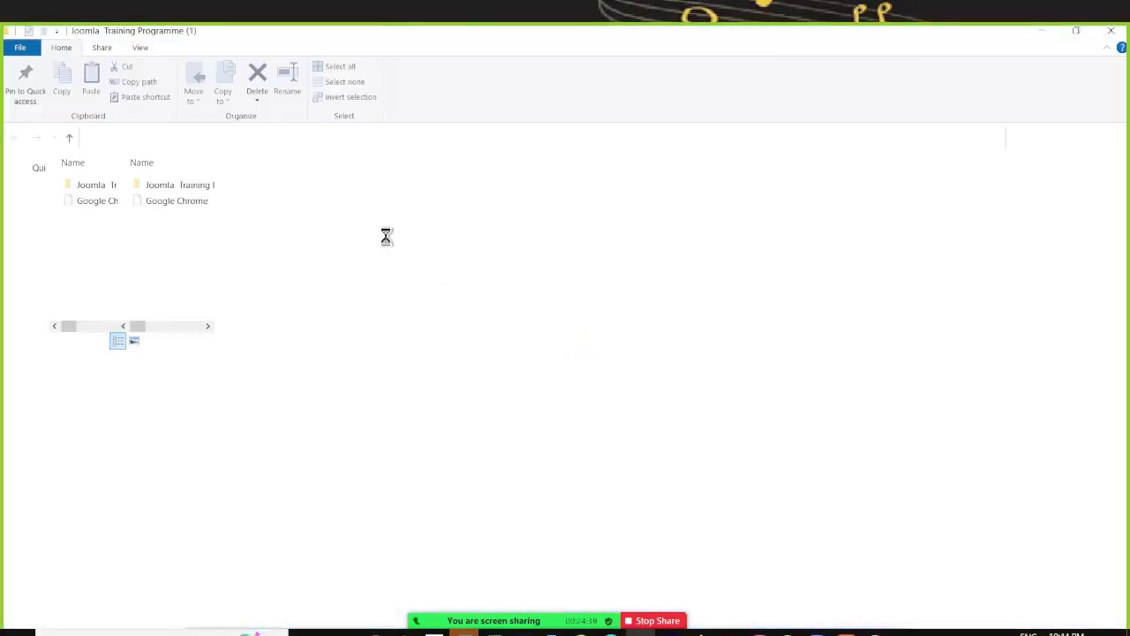
double_click(234, 186)
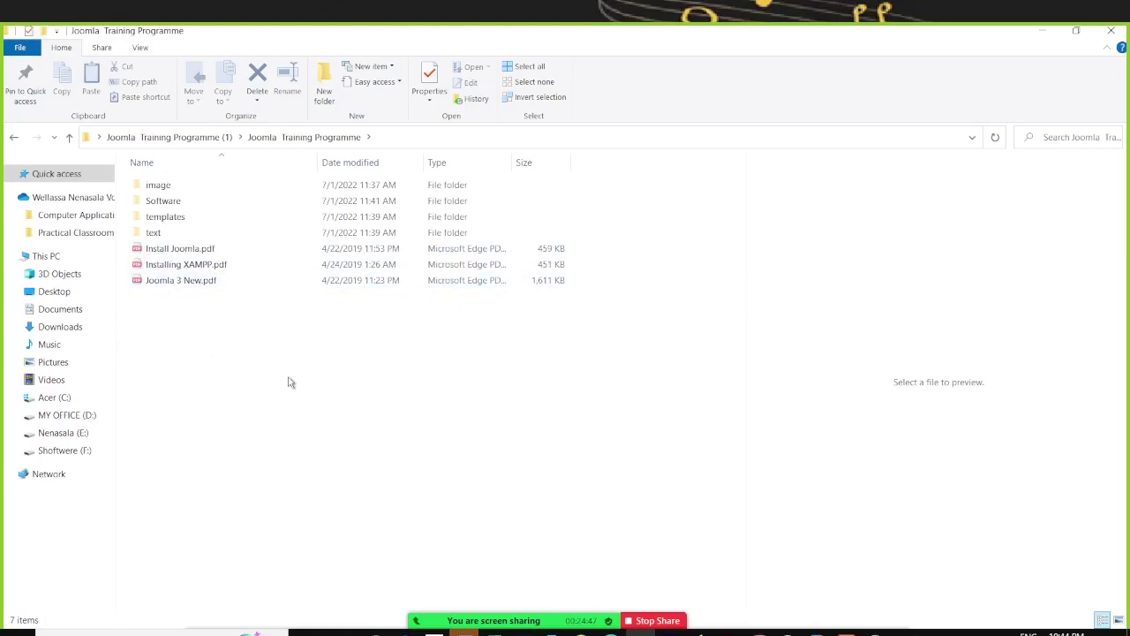
click(202, 284)
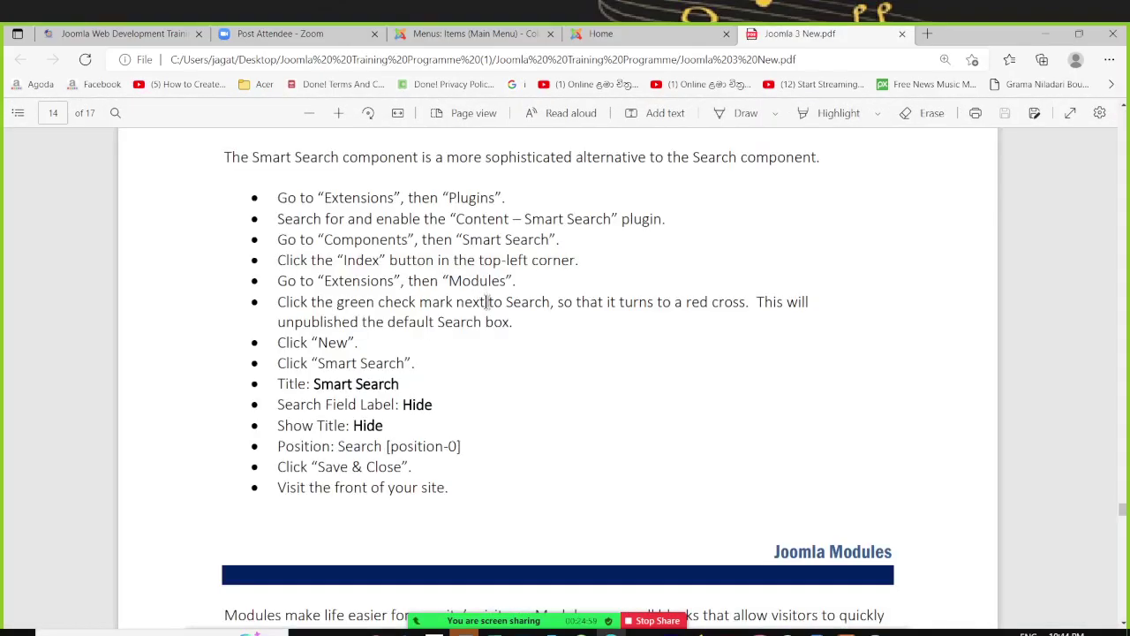
scroll(486, 302, down, 7)
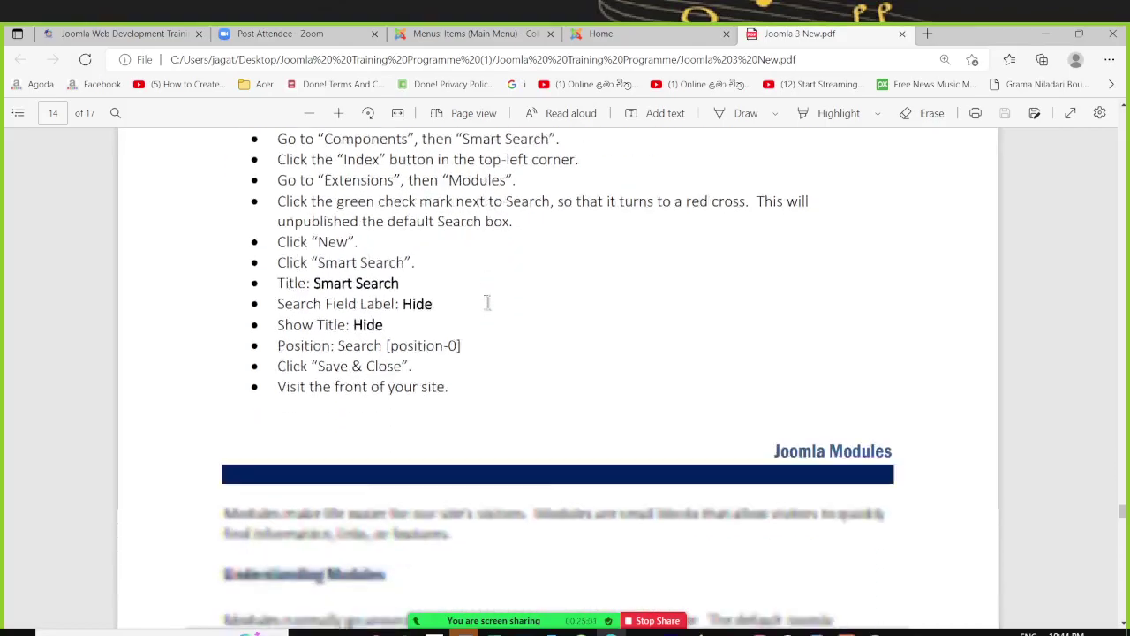
scroll(486, 302, up, 7)
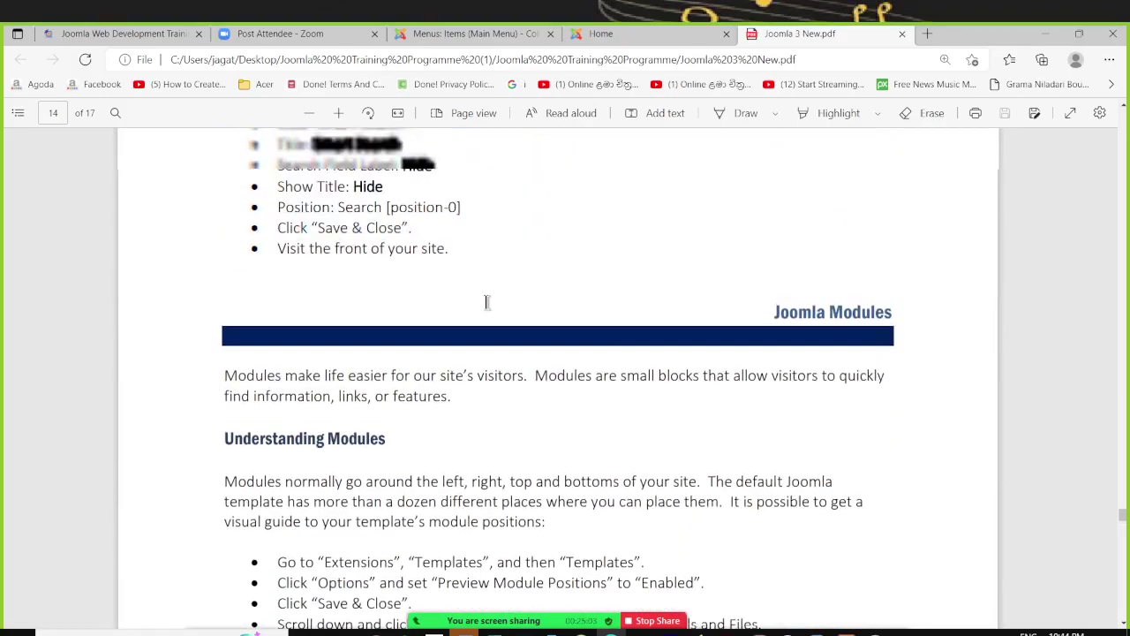
scroll(486, 302, up, 3)
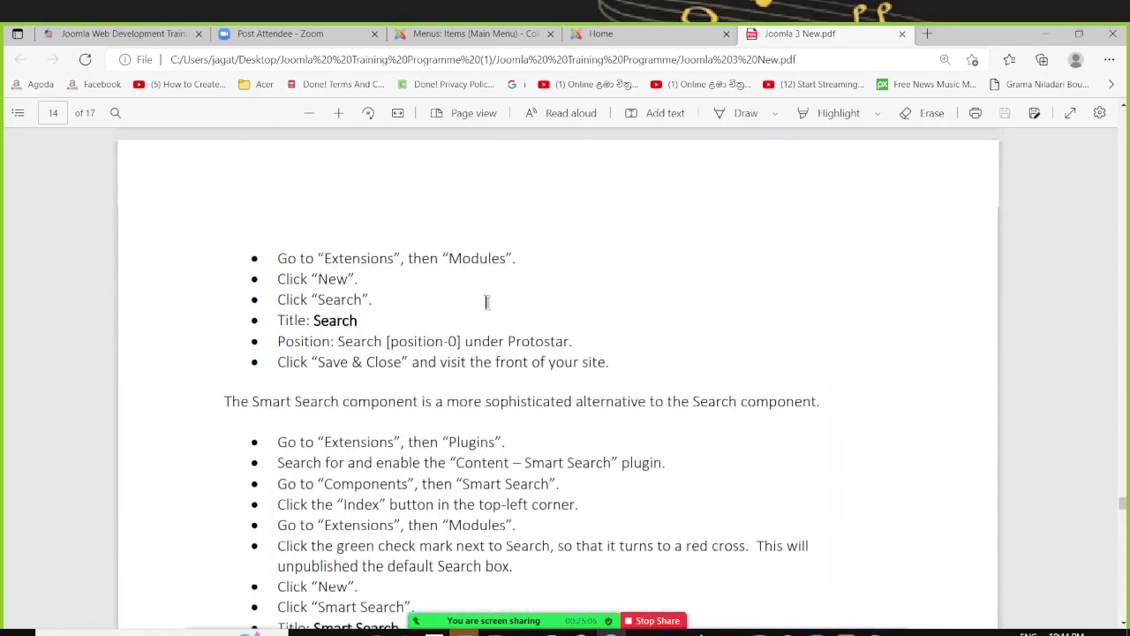
scroll(486, 302, up, 1)
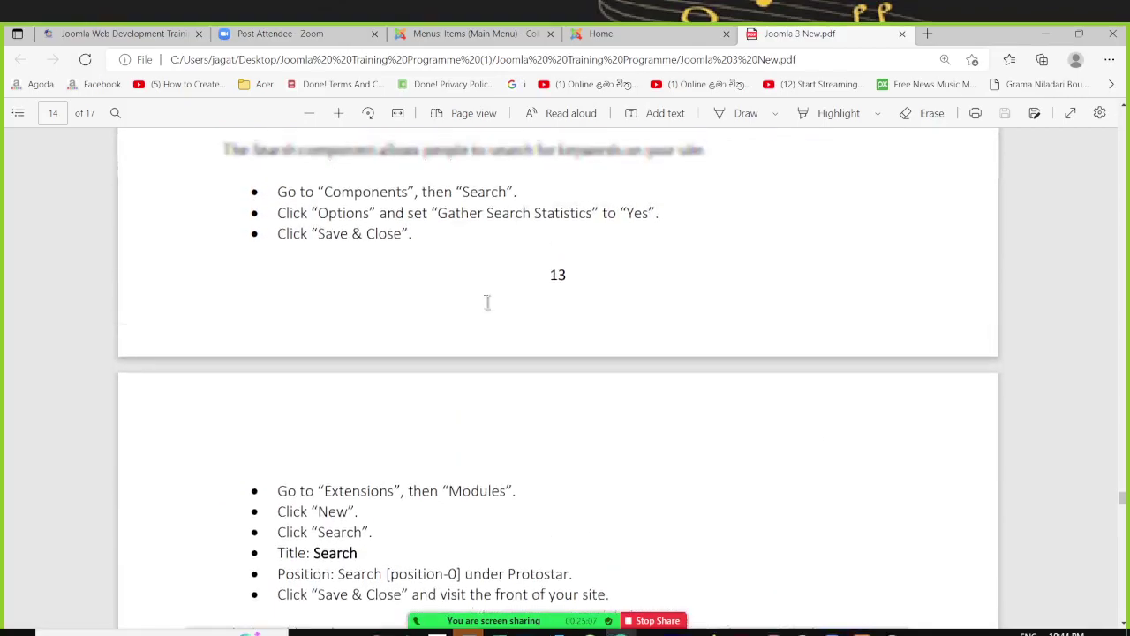
Step: Return to the Colombo home page and examine the entries of its Transport submenu
click(667, 33)
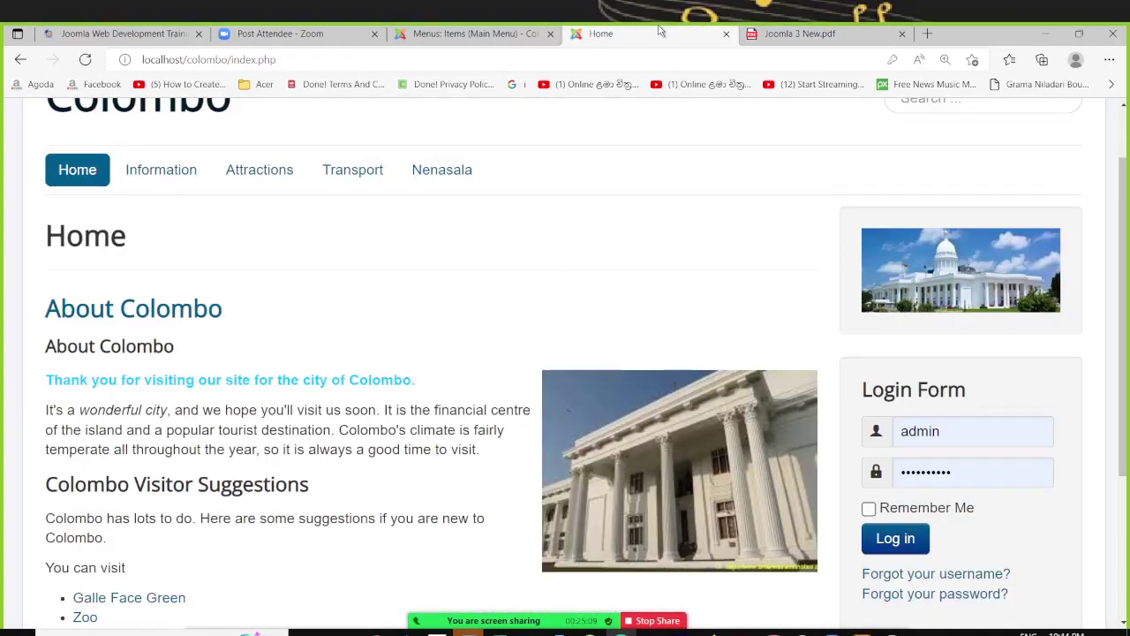
scroll(673, 355, up, 1)
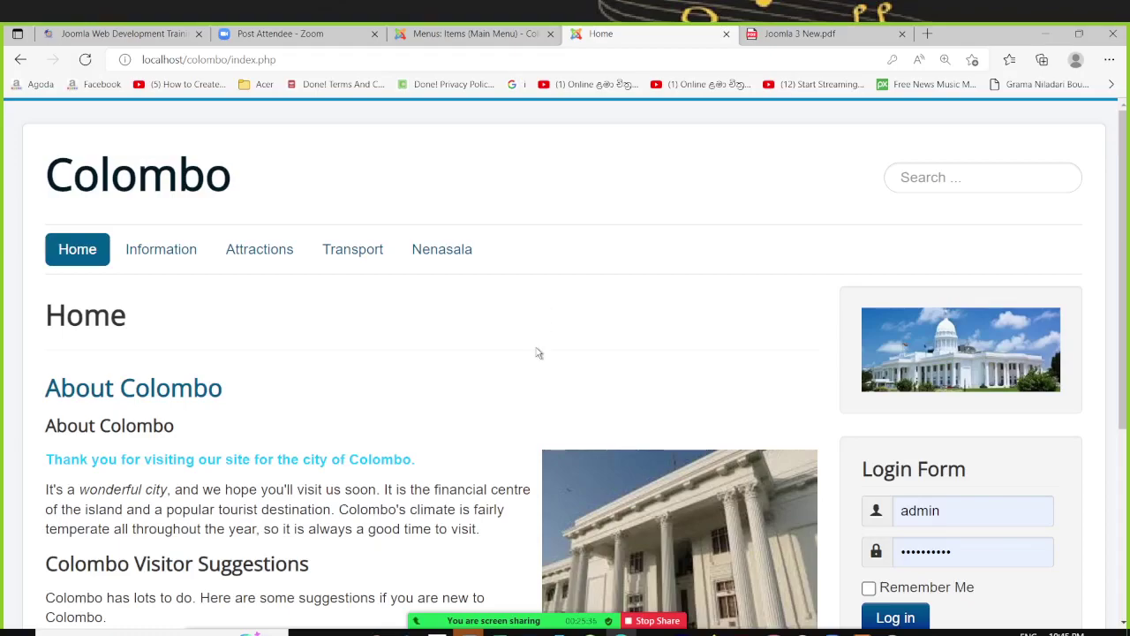
mouse_move(353, 265)
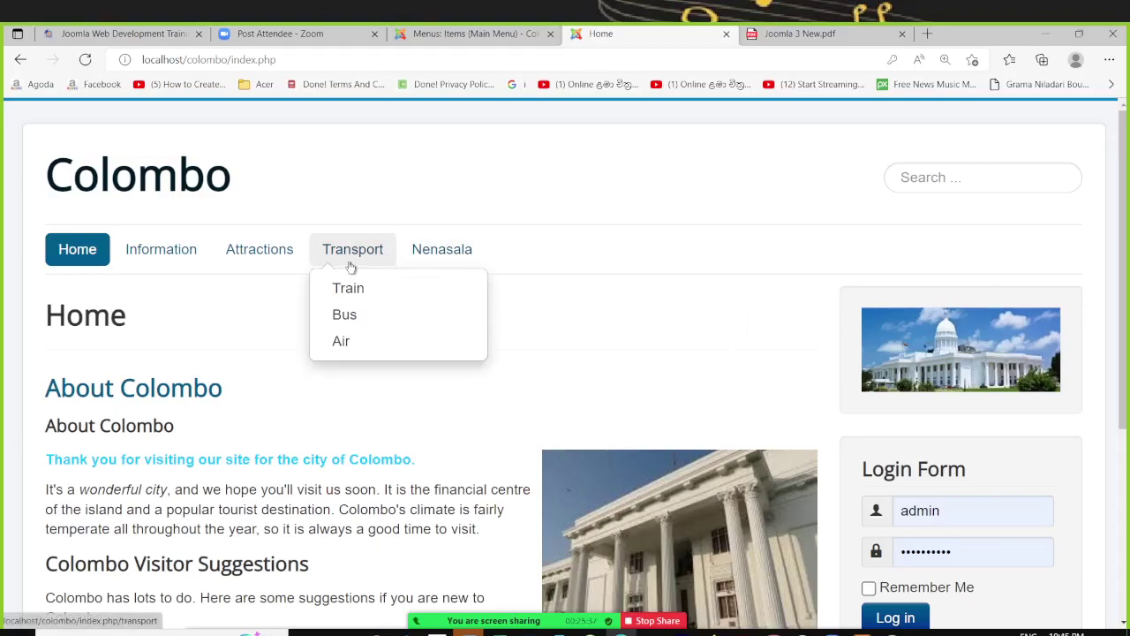
mouse_move(318, 263)
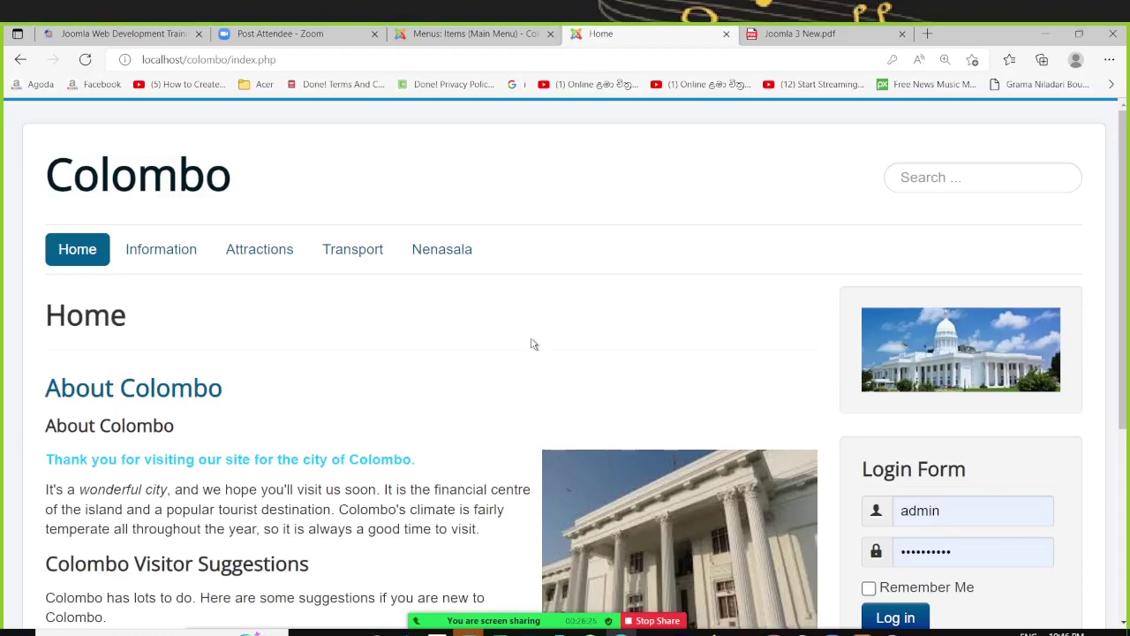
Step: Check the chat messages in the Zoom meeting and minimize the chat window
mouse_move(409, 594)
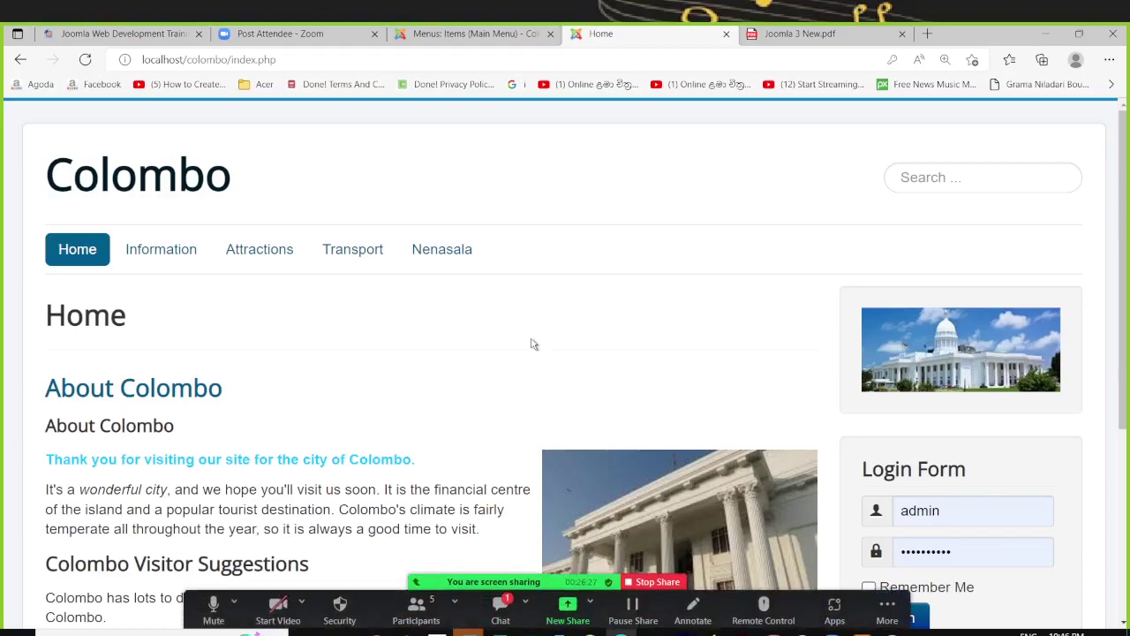
click(500, 607)
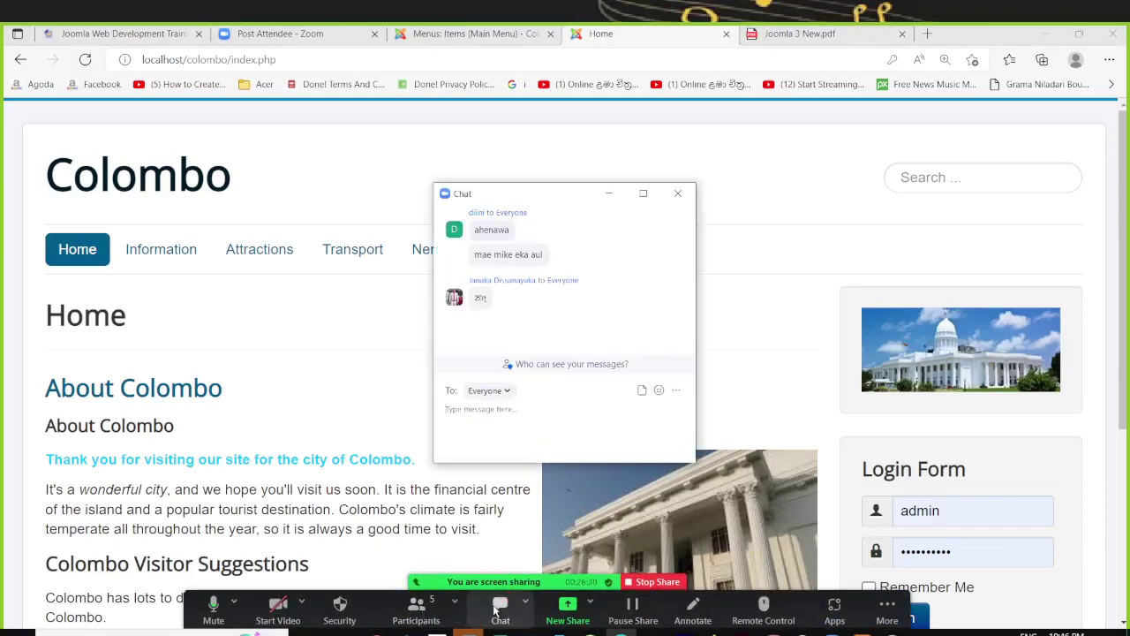
click(609, 192)
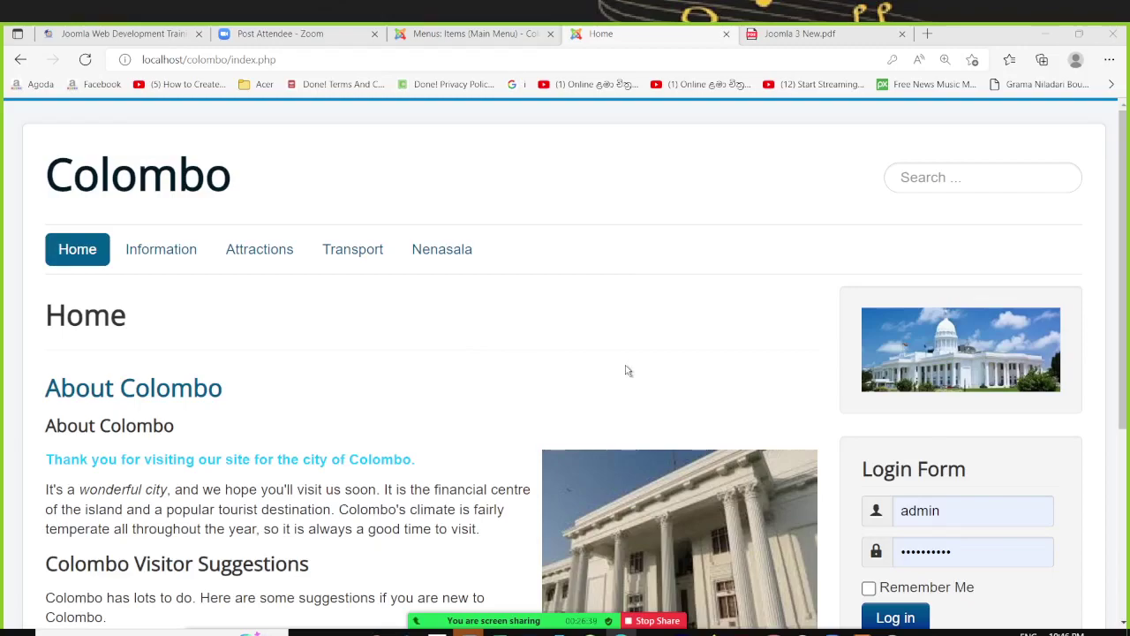
key(XF86AudioRaiseVolume)
key(XF86AudioRaiseVolume)
key(XF86AudioRaiseVolume)
key(XF86AudioLowerVolume)
key(XF86AudioLowerVolume)
key(XF86AudioLowerVolume)
key(XF86AudioLowerVolume)
key(XF86AudioLowerVolume)
key(XF86AudioLowerVolume)
key(XF86AudioLowerVolume)
key(XF86AudioLowerVolume)
key(XF86AudioLowerVolume)
key(XF86AudioLowerVolume)
key(XF86AudioLowerVolume)
key(XF86AudioLowerVolume)
key(XF86AudioLowerVolume)
key(XF86AudioLowerVolume)
key(XF86AudioLowerVolume)
key(XF86AudioLowerVolume)
key(XF86AudioLowerVolume)
key(XF86AudioLowerVolume)
key(XF86AudioLowerVolume)
key(XF86AudioLowerVolume)
Step: Glance at the Main Menu item list, and review the PDF guide's instructions for transport menu items and Layout Changes
mouse_move(334, 255)
click(437, 33)
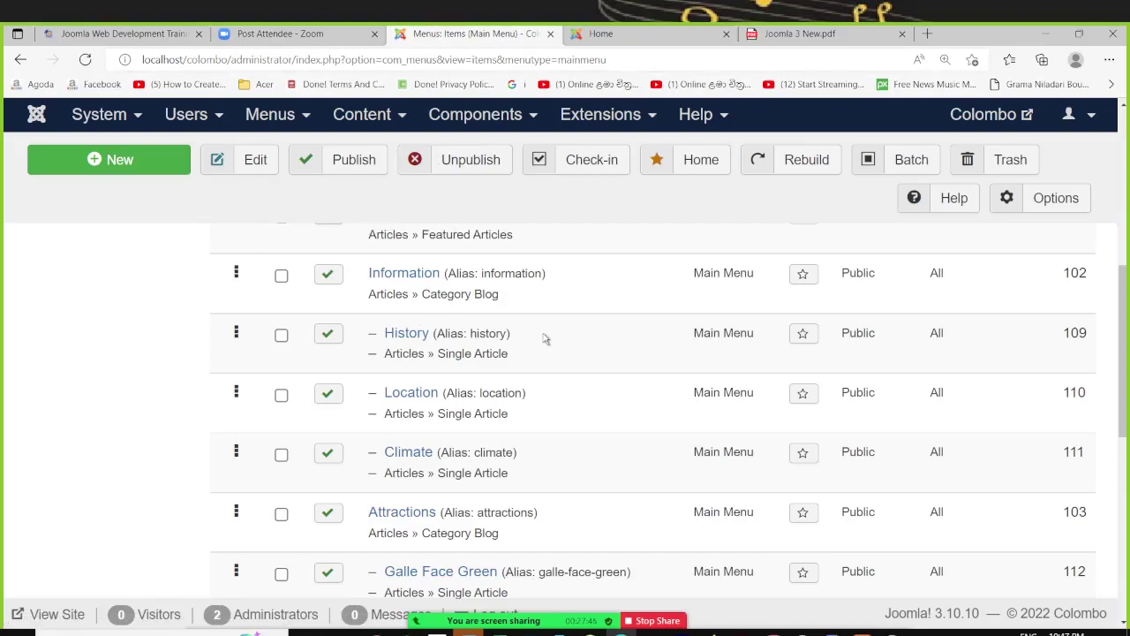
scroll(545, 338, up, 3)
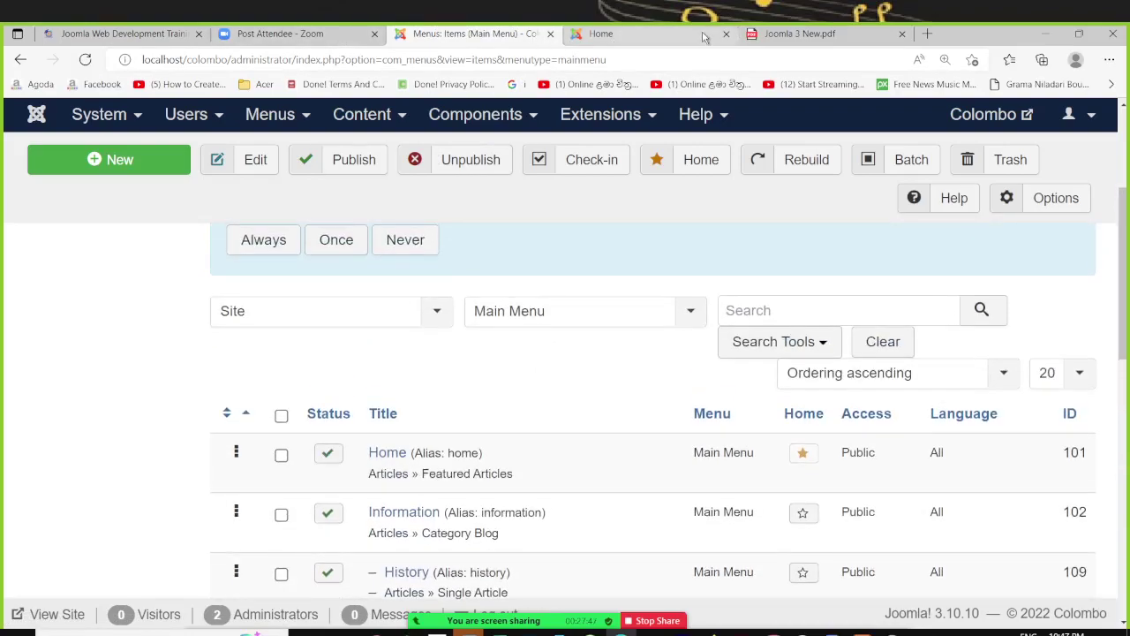
click(770, 37)
scroll(375, 380, up, 4)
scroll(377, 376, up, 10)
scroll(376, 373, up, 5)
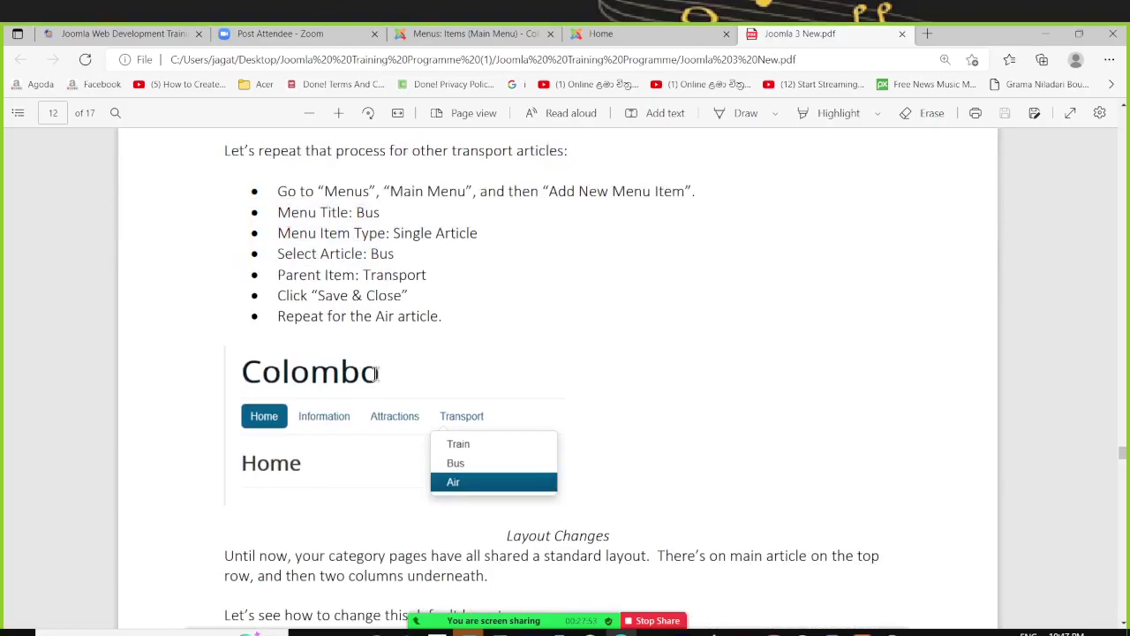
scroll(375, 374, up, 2)
scroll(376, 374, down, 6)
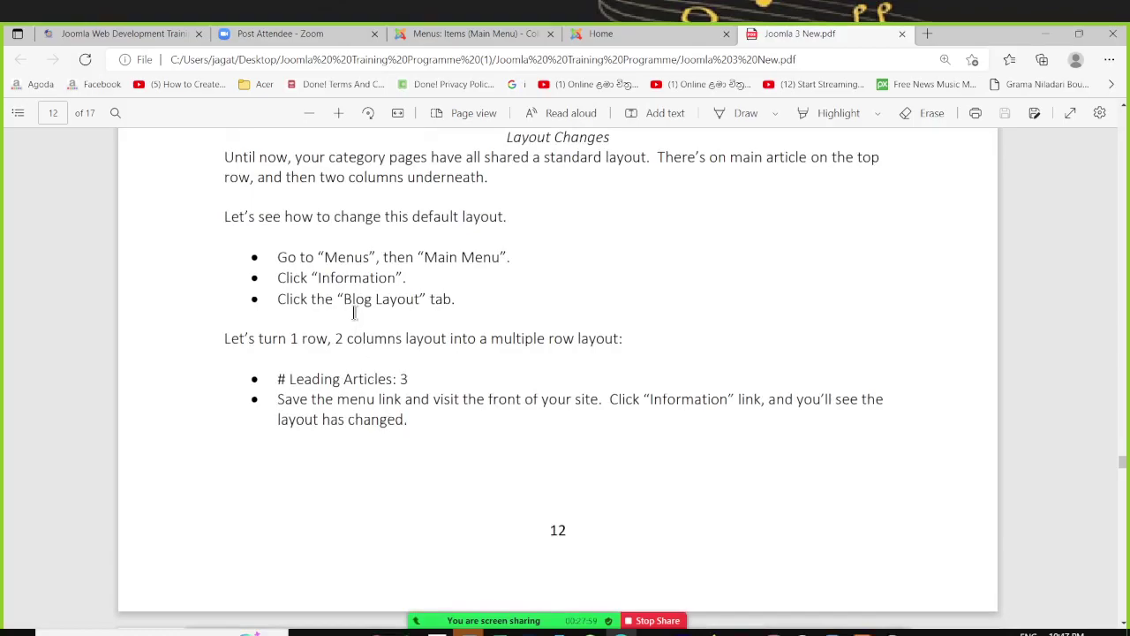
Step: Read the guide's Banners Component section, covering its main tasks and the Categorise and Add instructions
scroll(349, 325, down, 5)
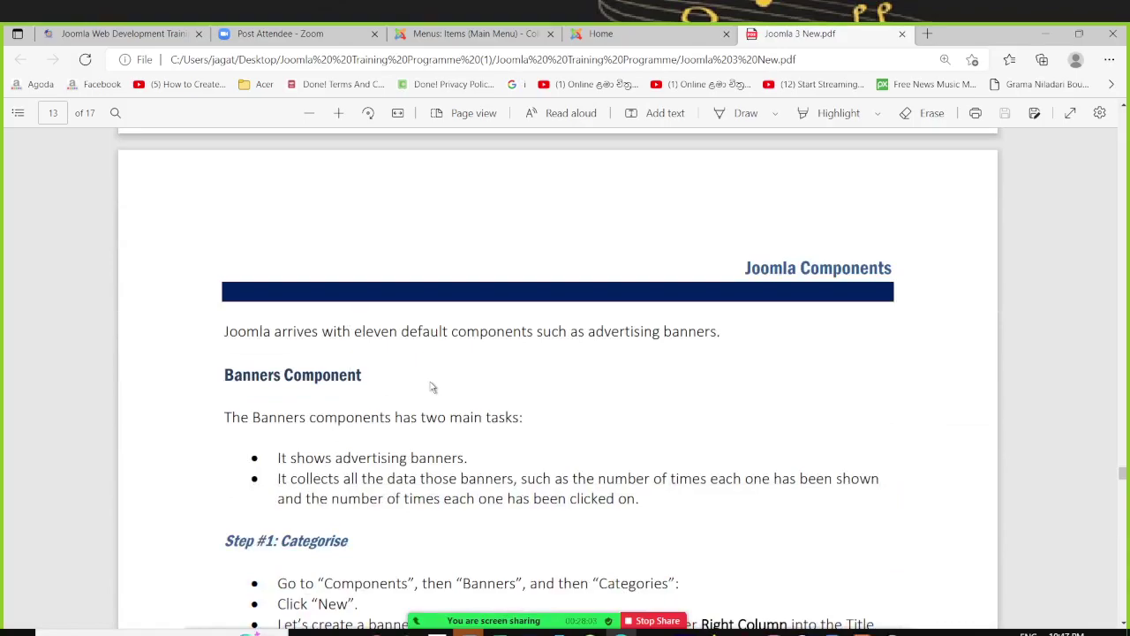
scroll(432, 386, down, 1)
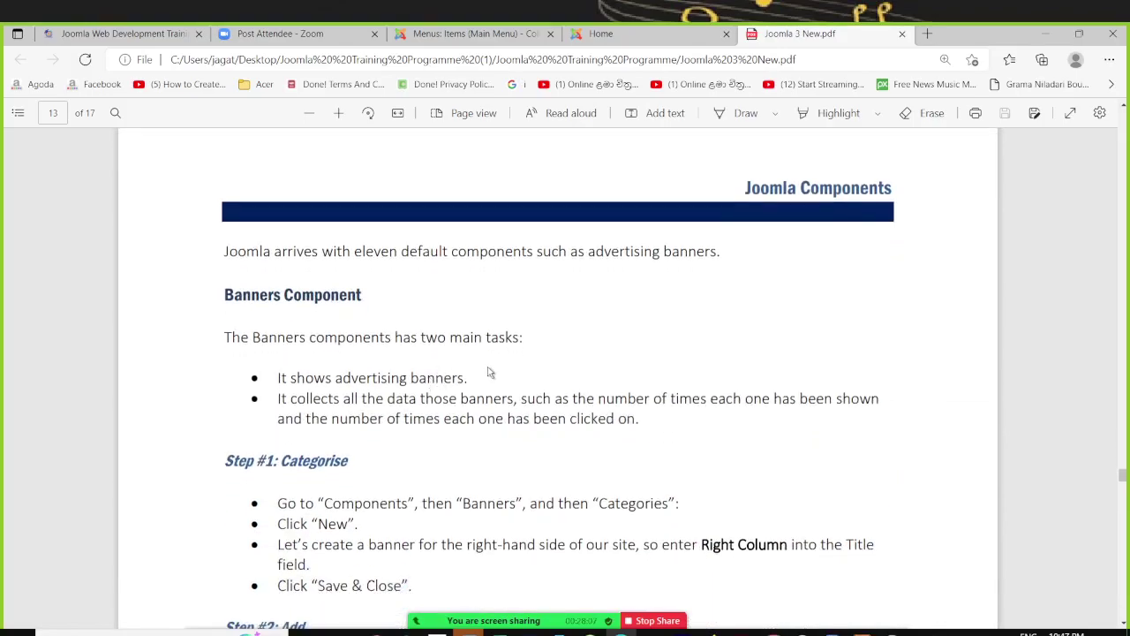
scroll(491, 372, down, 1)
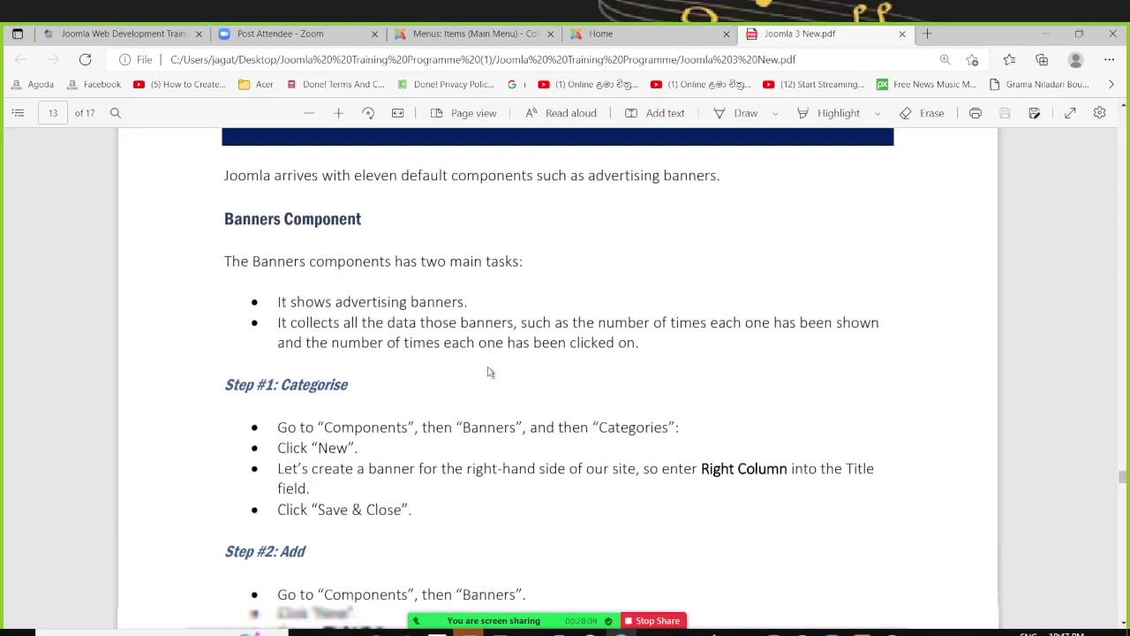
scroll(491, 373, down, 3)
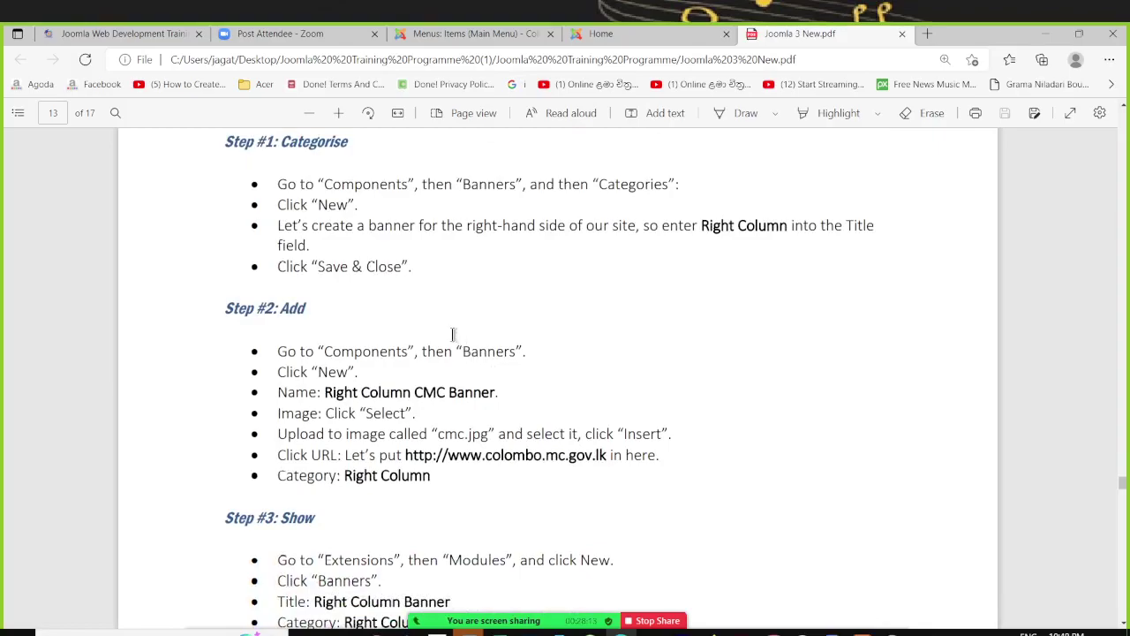
scroll(291, 255, up, 1)
scroll(309, 264, up, 2)
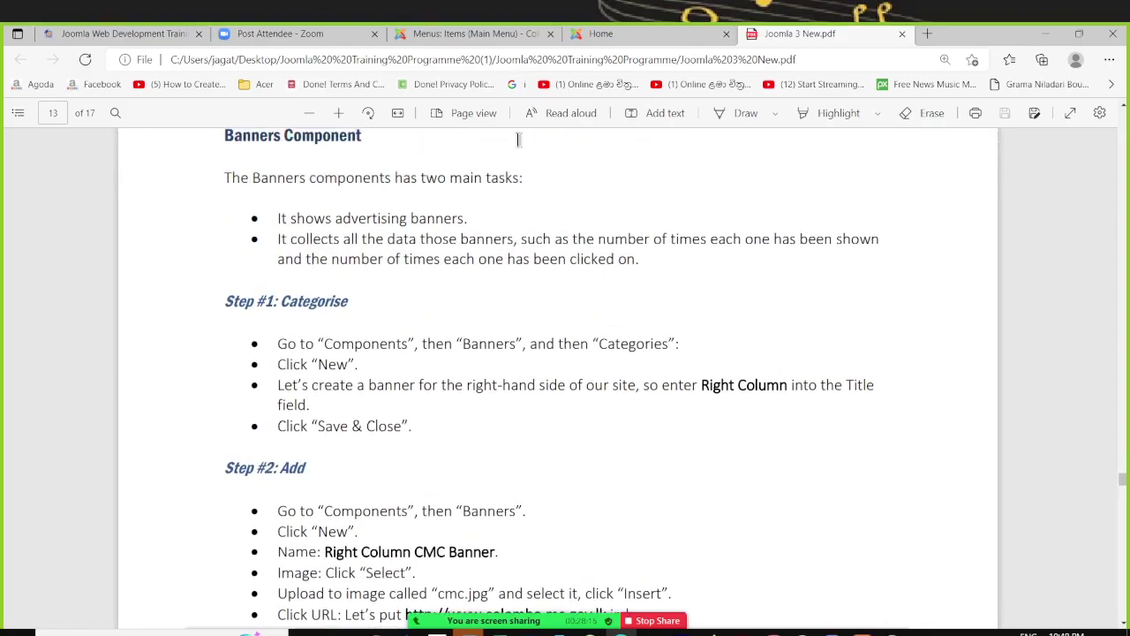
Step: Revisit the home page and the administration, and highlight the category title Right Column in the guide's Categorise instructions
click(660, 27)
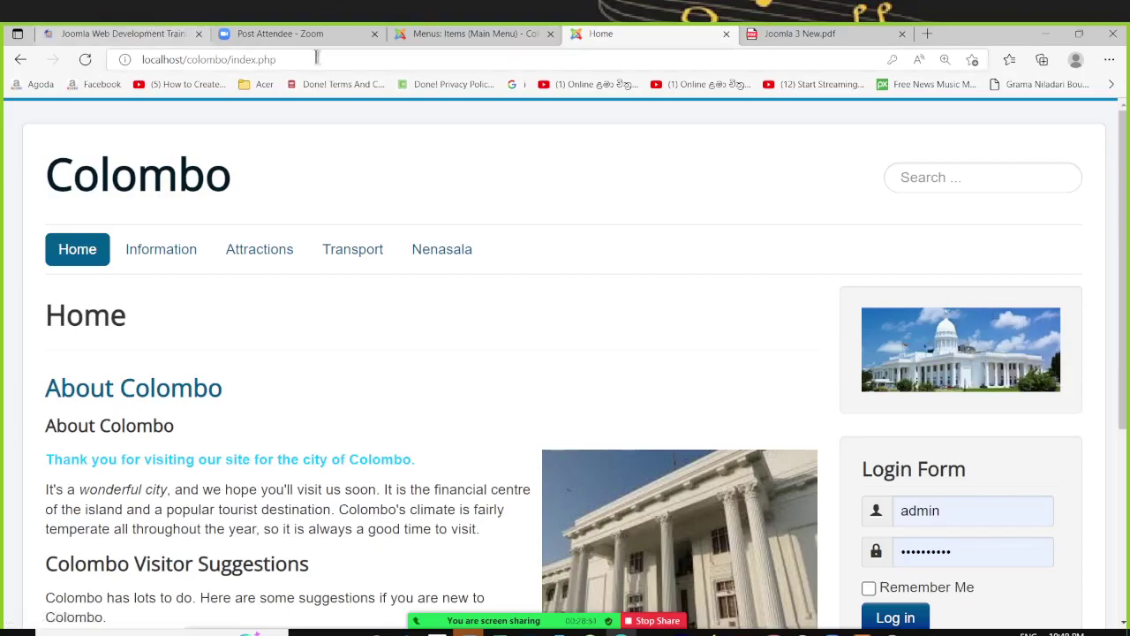
click(476, 34)
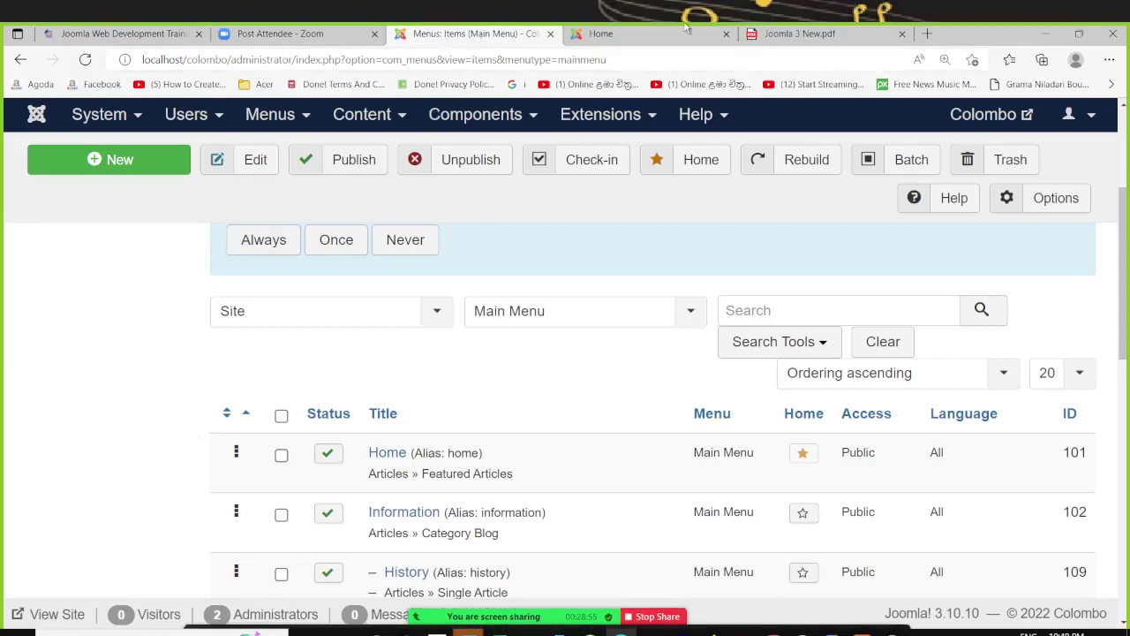
click(788, 33)
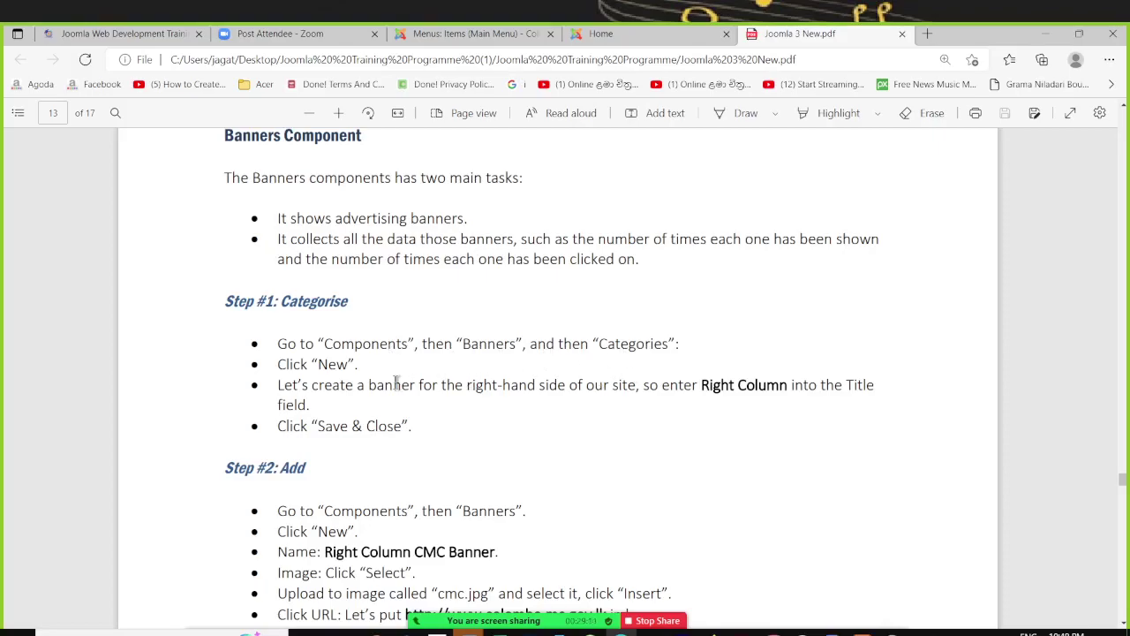
drag(704, 385, 795, 406)
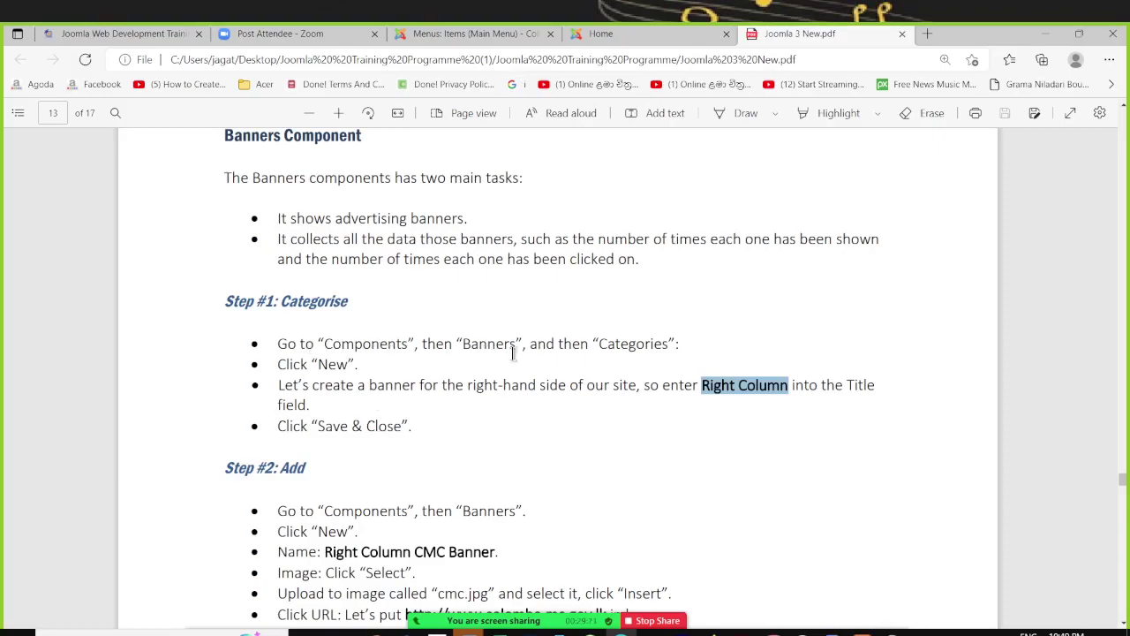
Step: Open the list of banners in the Banners component of the Joomla administration
click(439, 36)
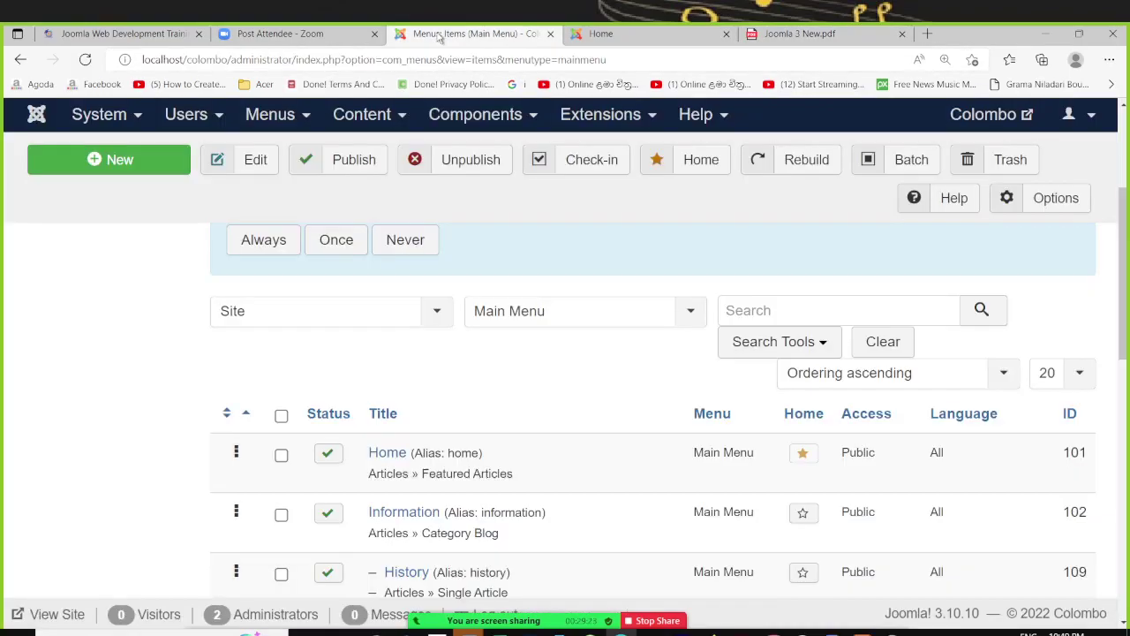
click(468, 118)
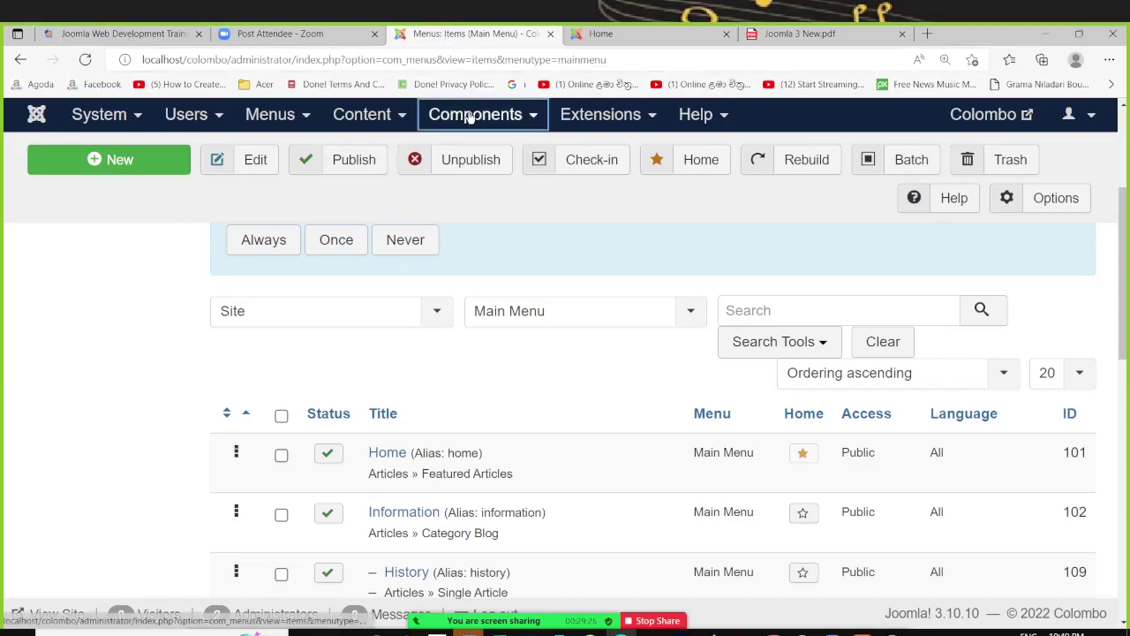
mouse_move(481, 159)
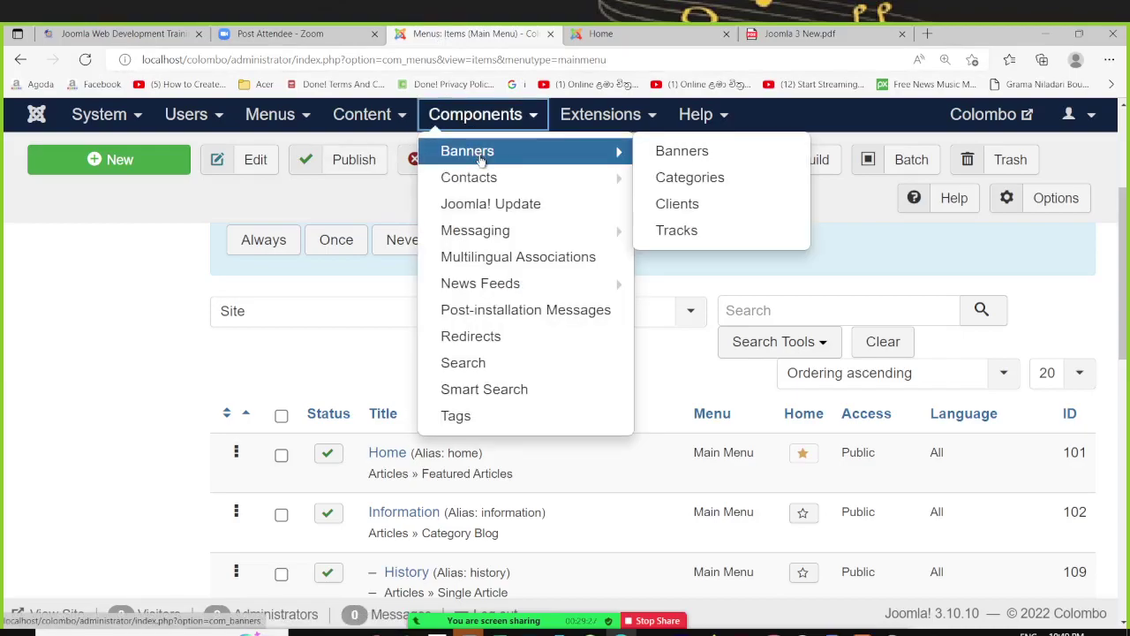
mouse_move(530, 178)
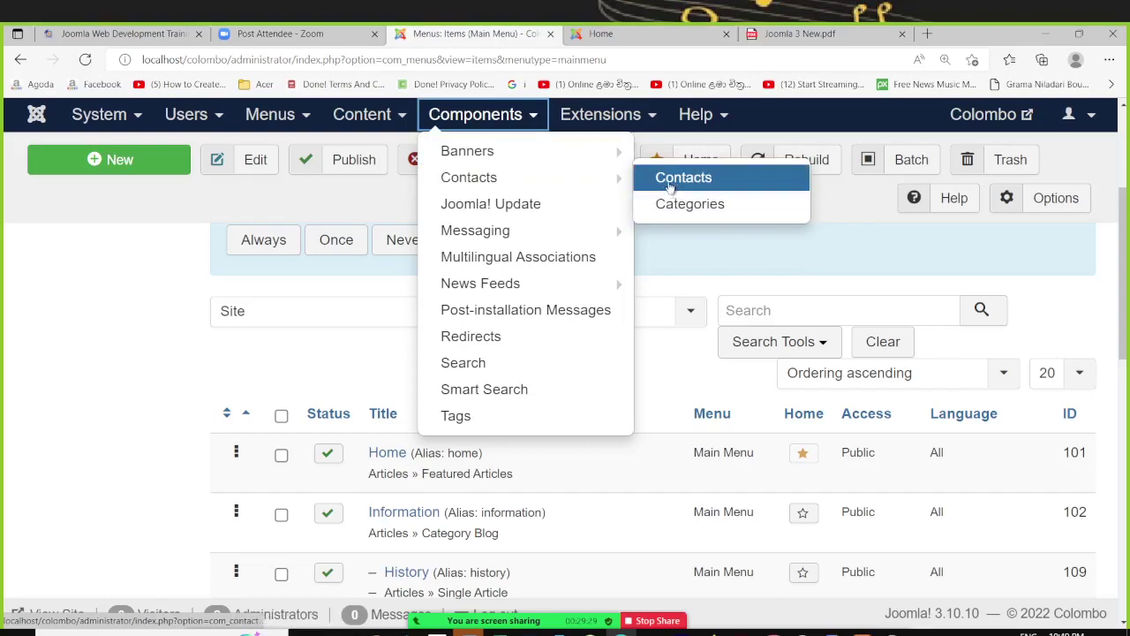
click(540, 156)
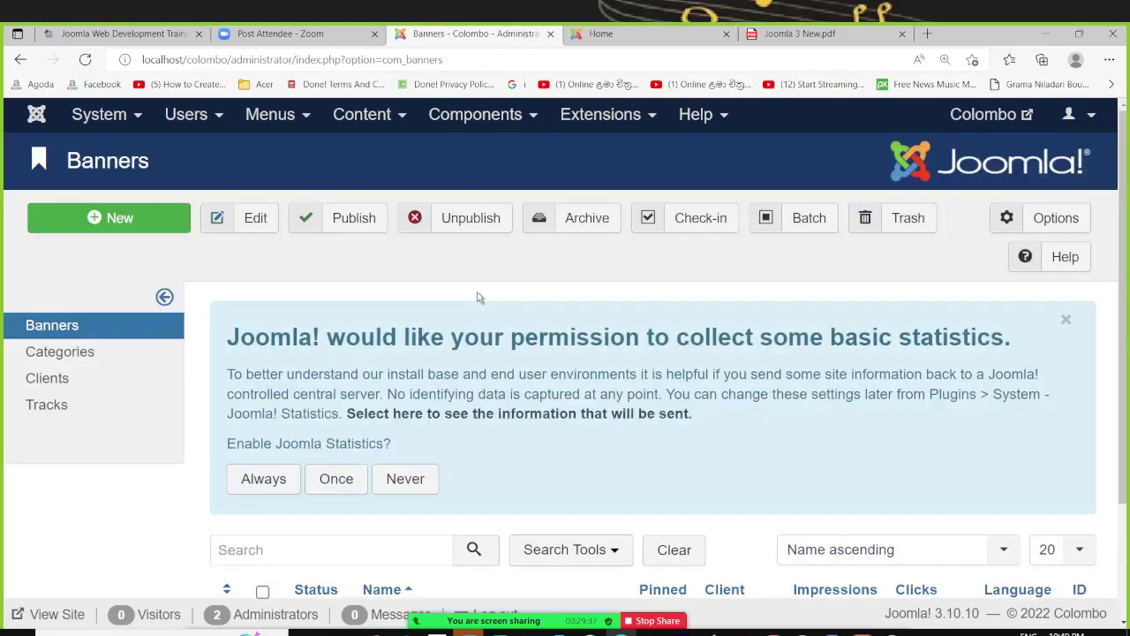
Step: Open the banner categories list and view the blank new category form, leaving it without creating a category
click(81, 352)
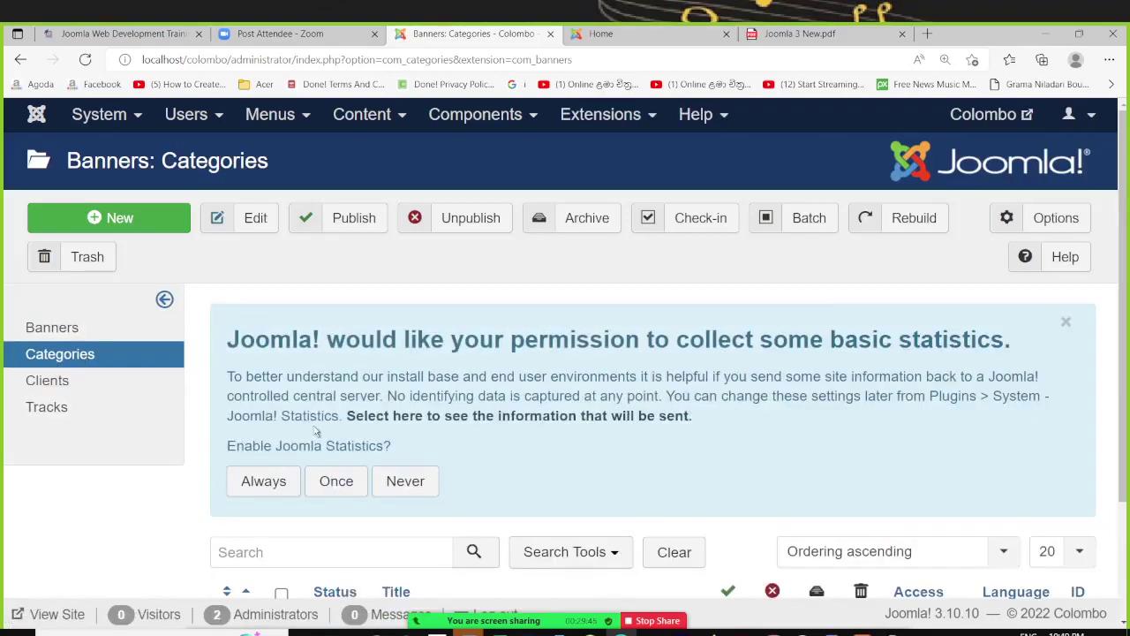
scroll(303, 424, down, 2)
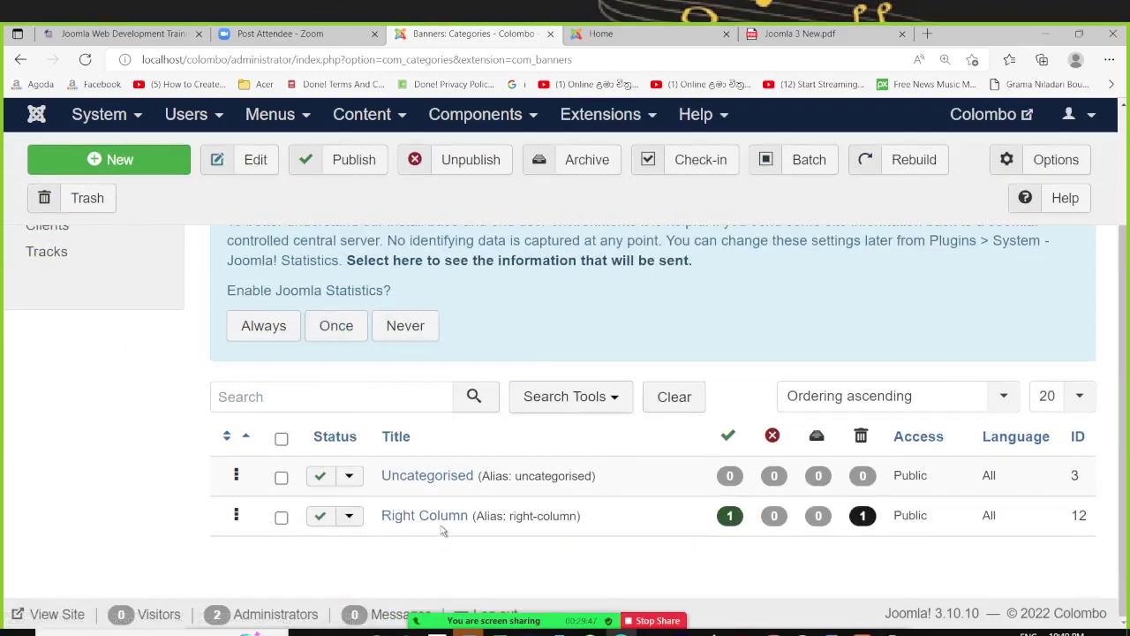
click(121, 159)
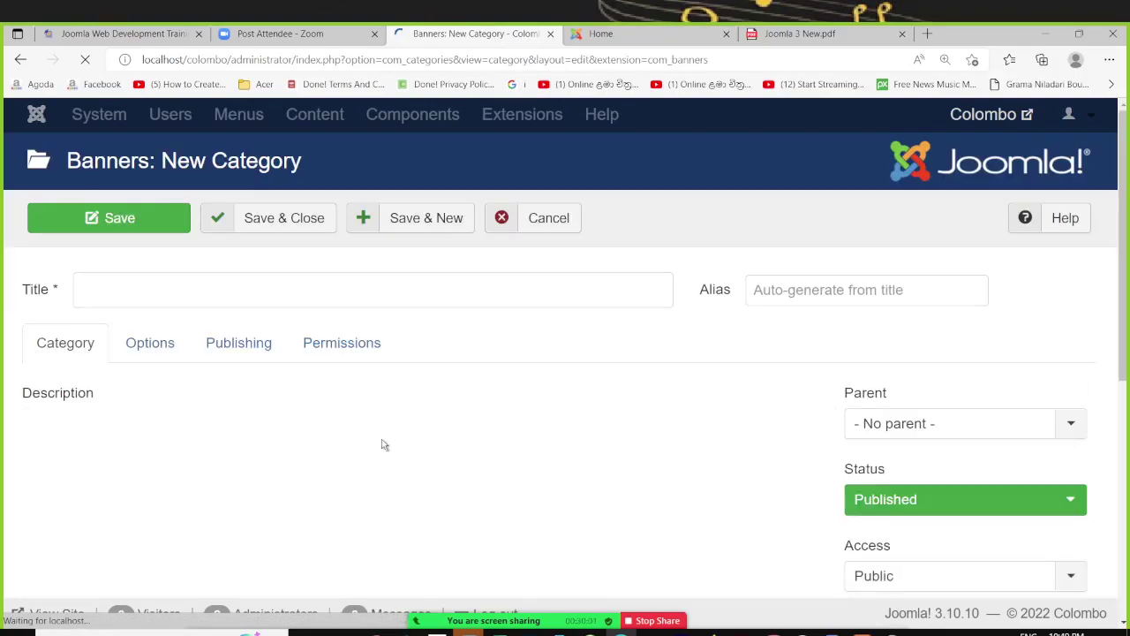
scroll(448, 446, down, 2)
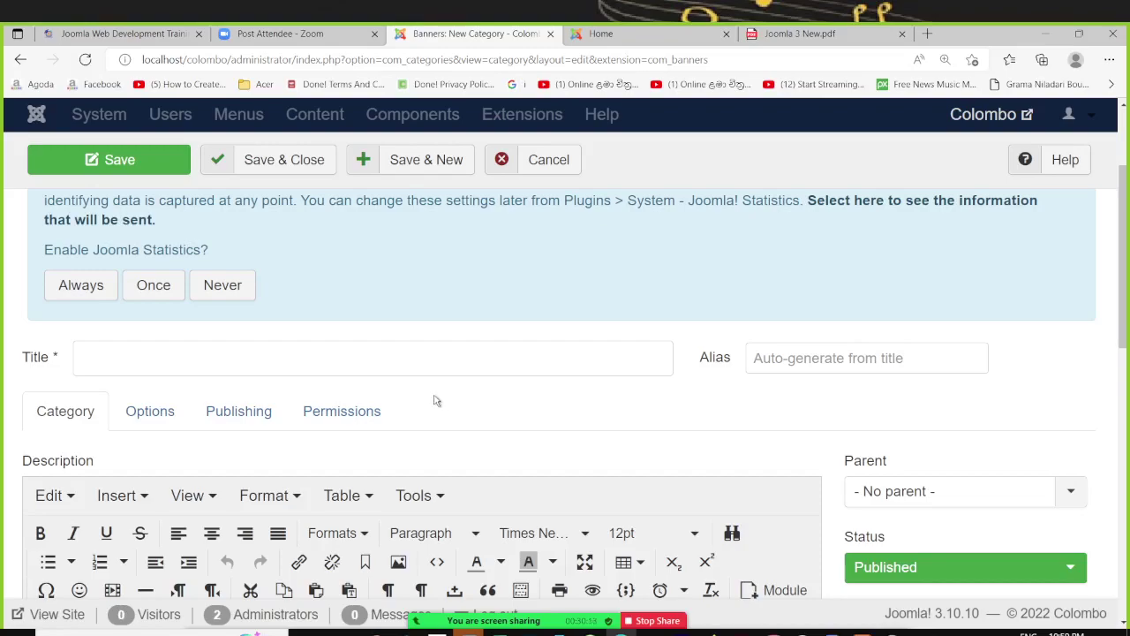
click(541, 161)
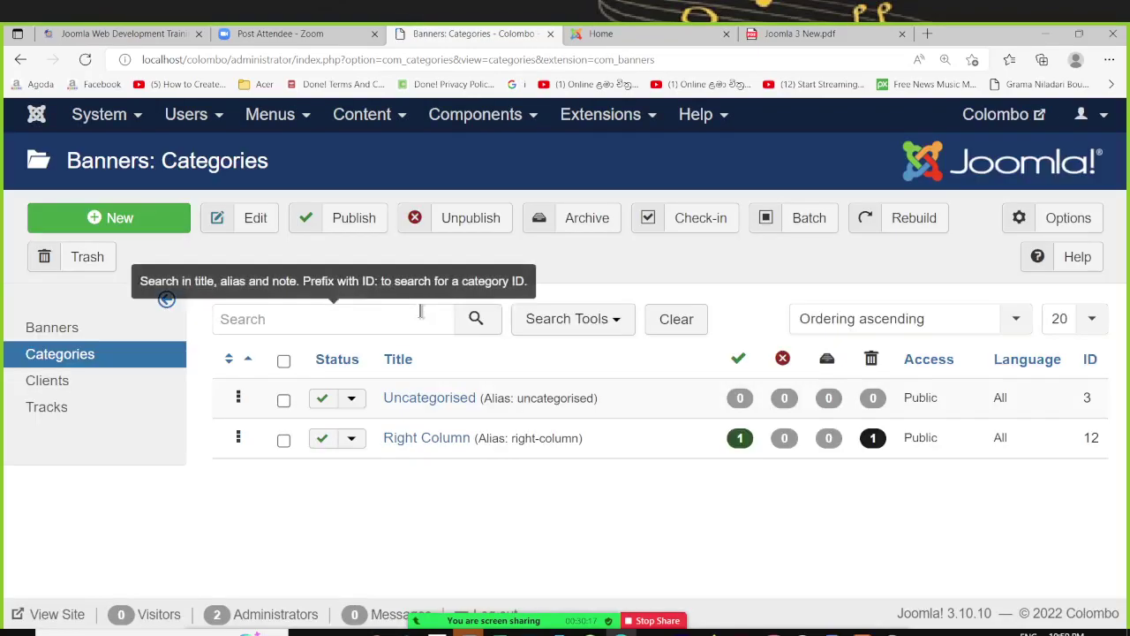
Step: Open the Right Column banner category and review its title, description and publishing settings, dismissing the meeting time-limit notice
scroll(404, 477, down, 3)
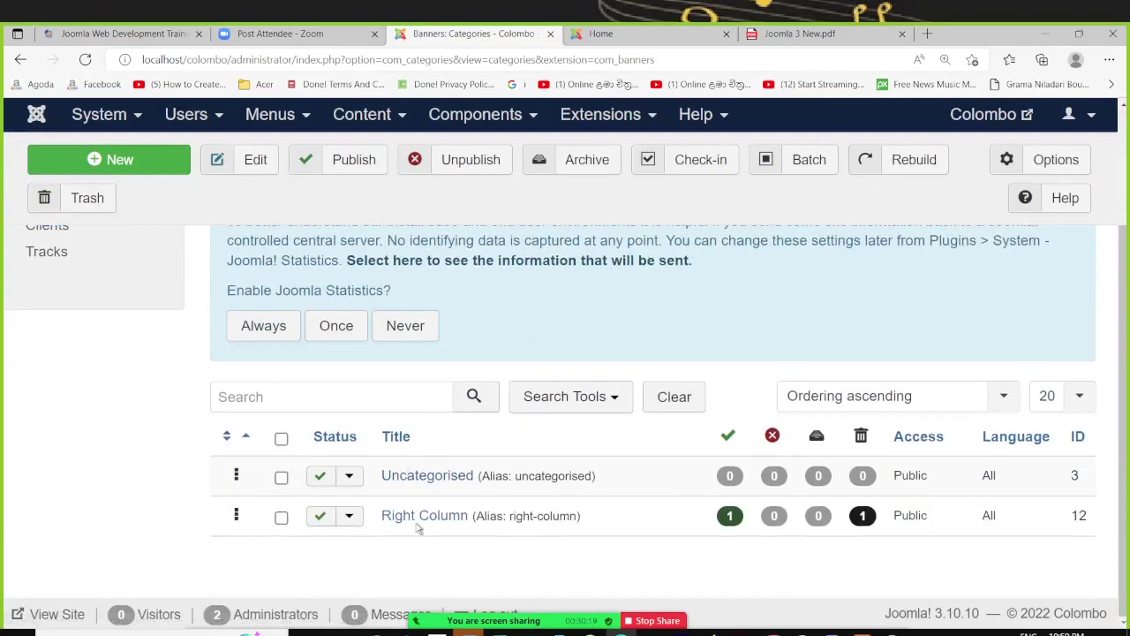
click(417, 517)
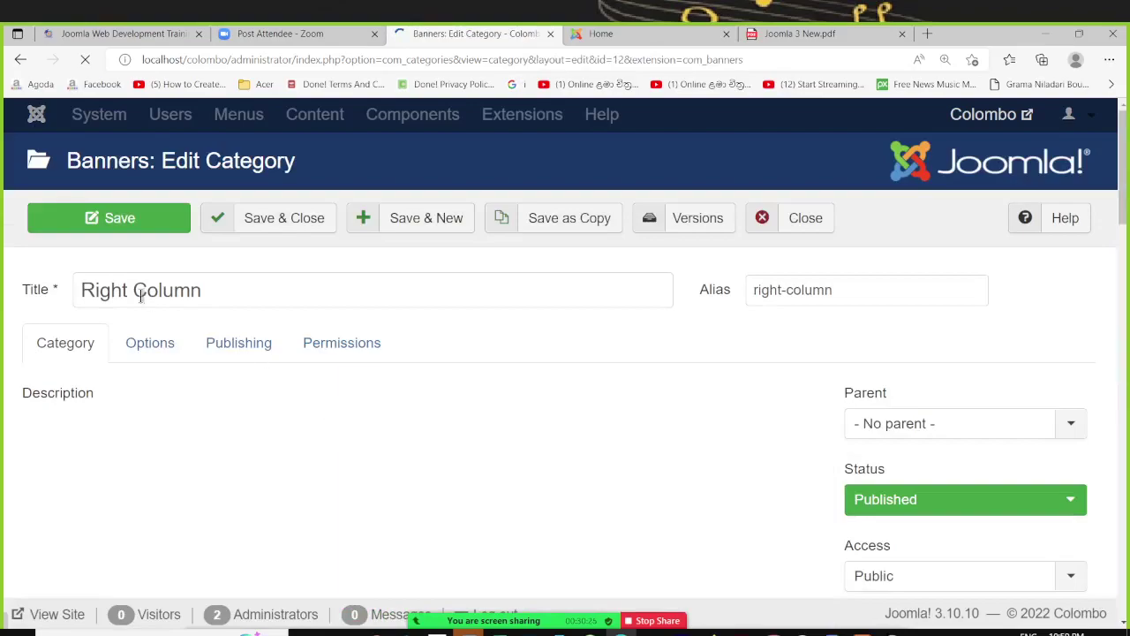
scroll(84, 466, down, 3)
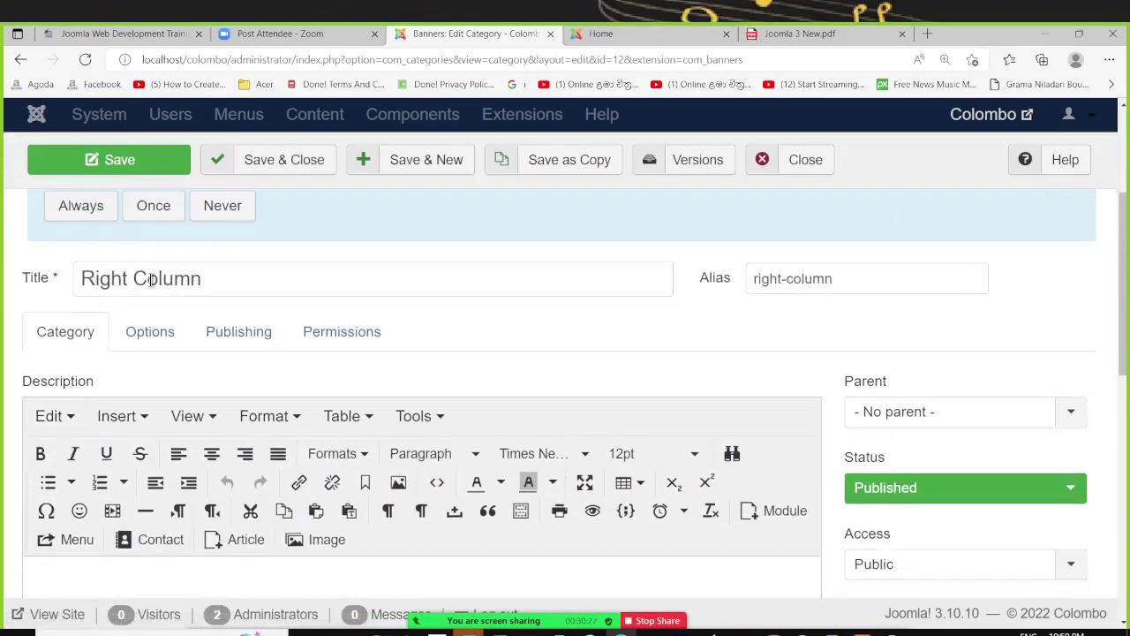
scroll(167, 420, down, 3)
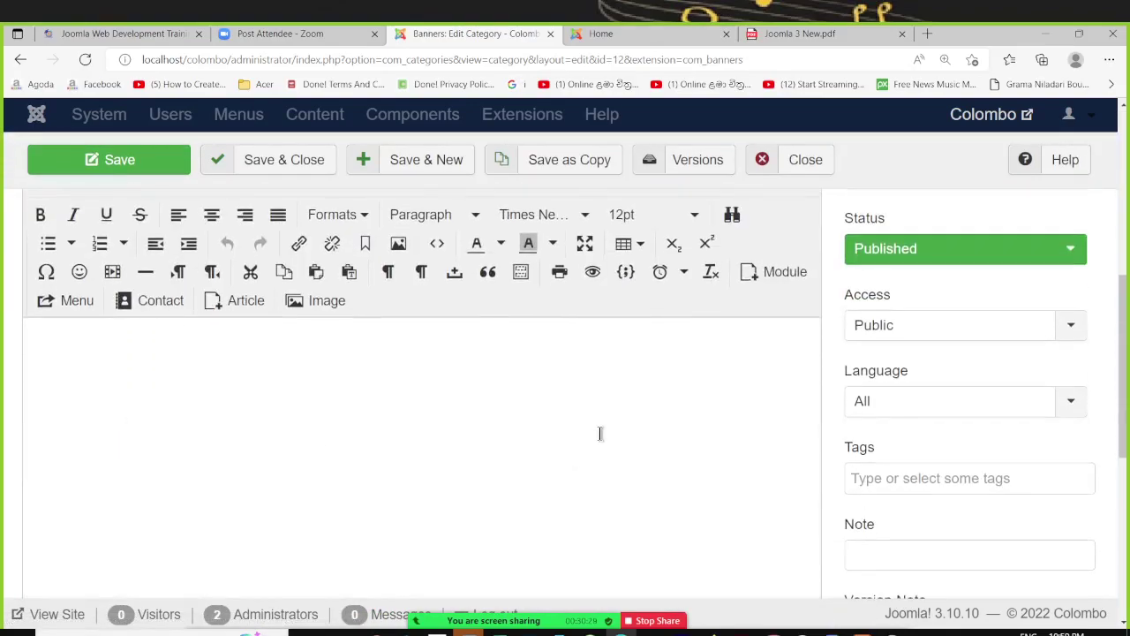
scroll(321, 258, up, 3)
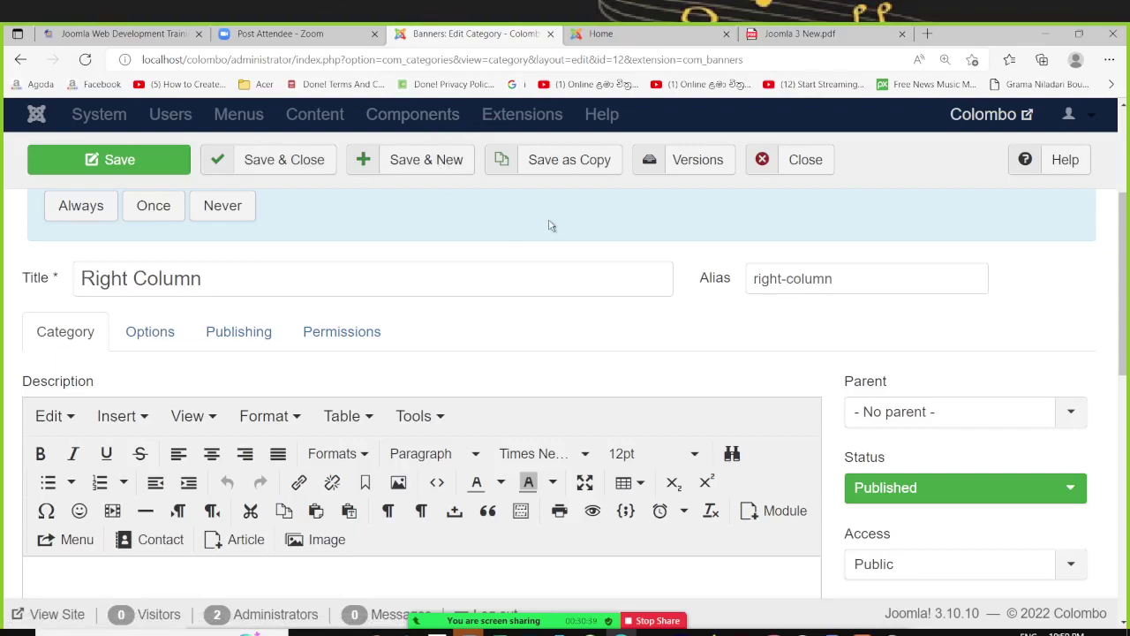
click(428, 117)
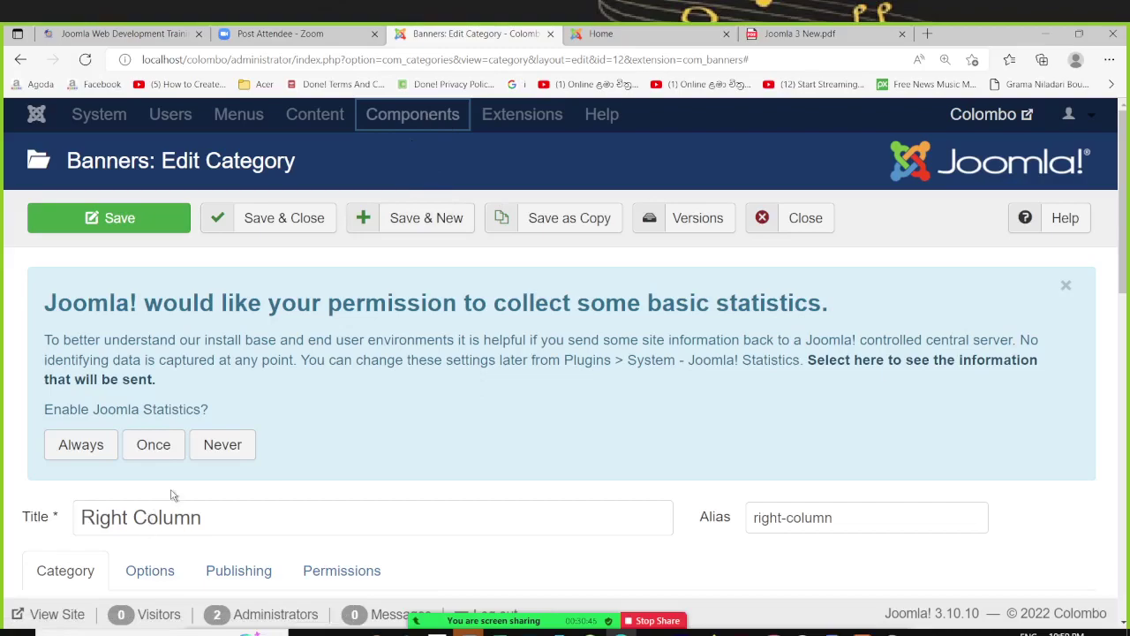
scroll(172, 494, down, 3)
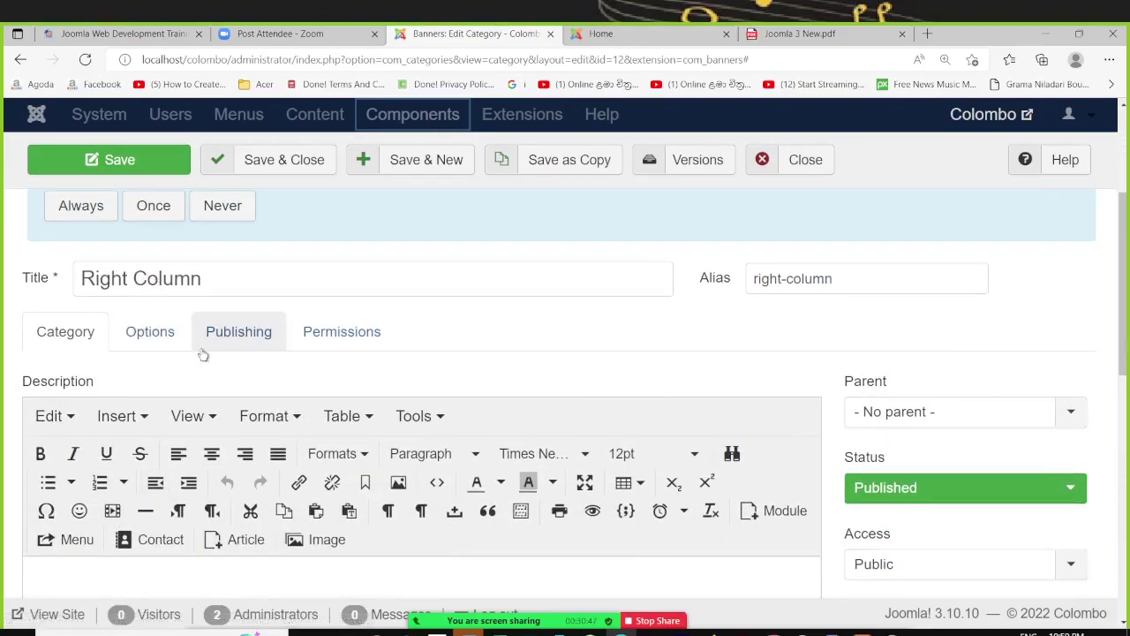
scroll(200, 331, up, 3)
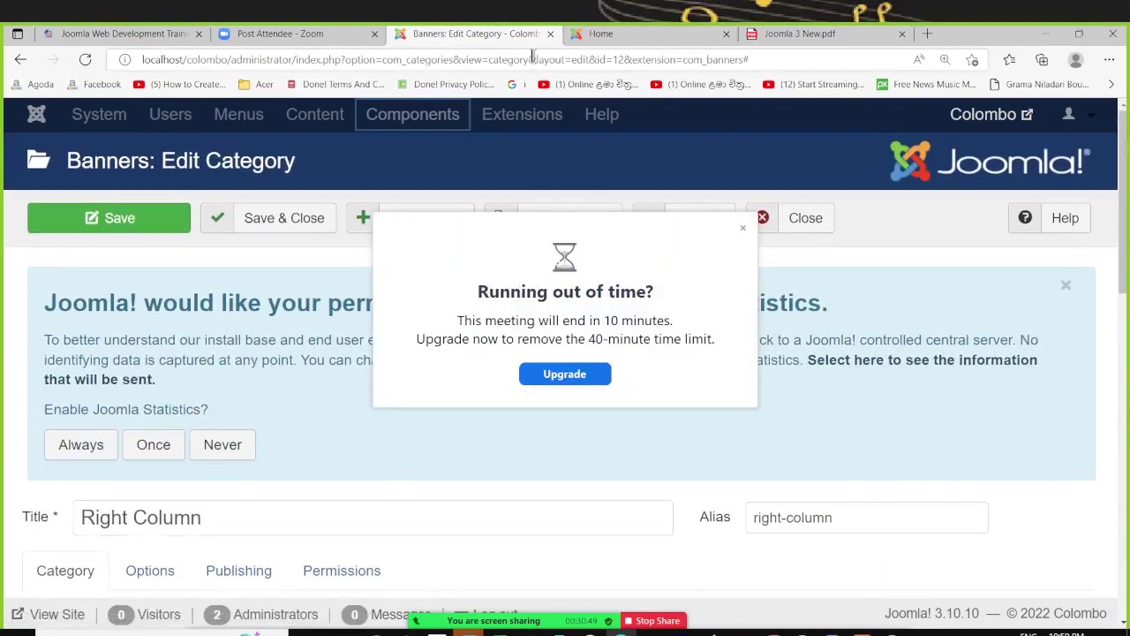
click(743, 228)
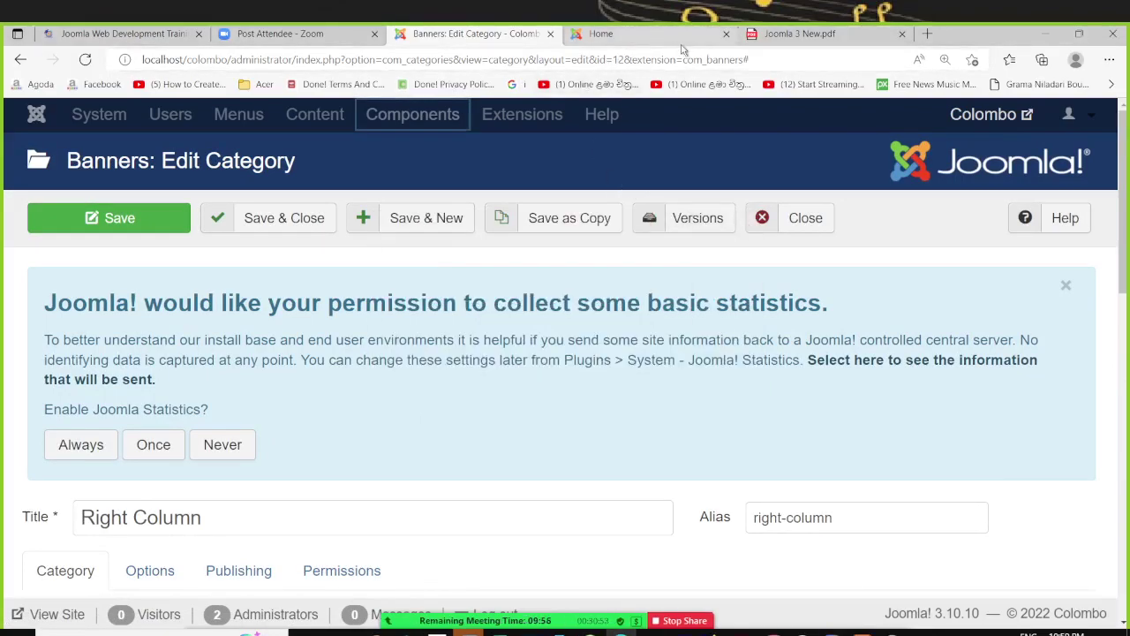
Step: Read the Add instructions in the PDF guide and copy the banner name Right Column CMC Banner
click(791, 35)
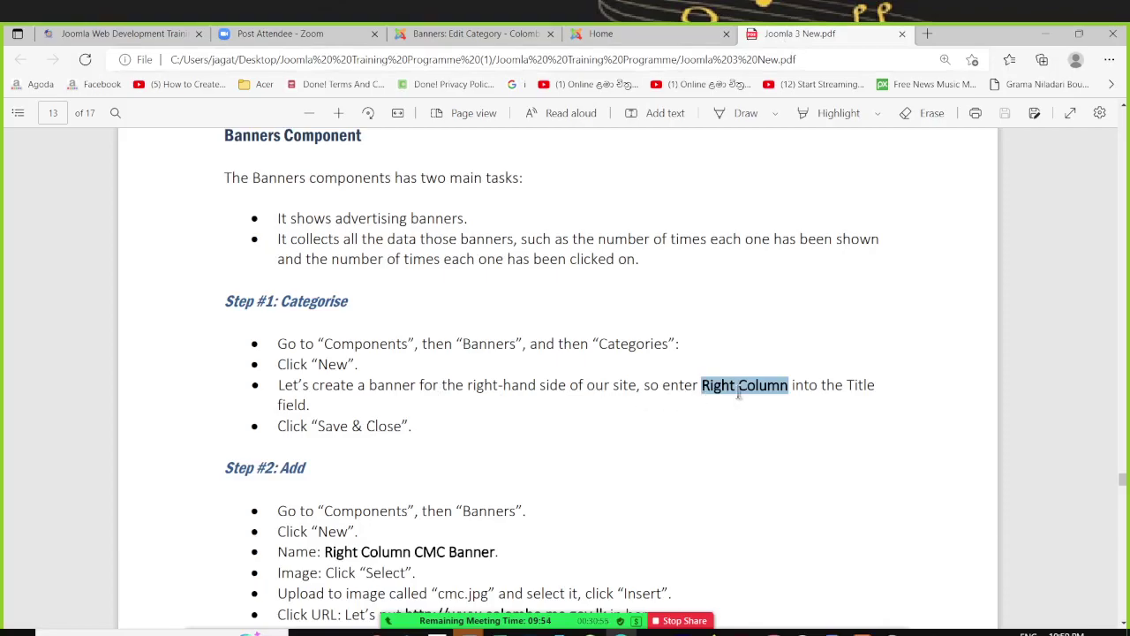
scroll(339, 464, down, 2)
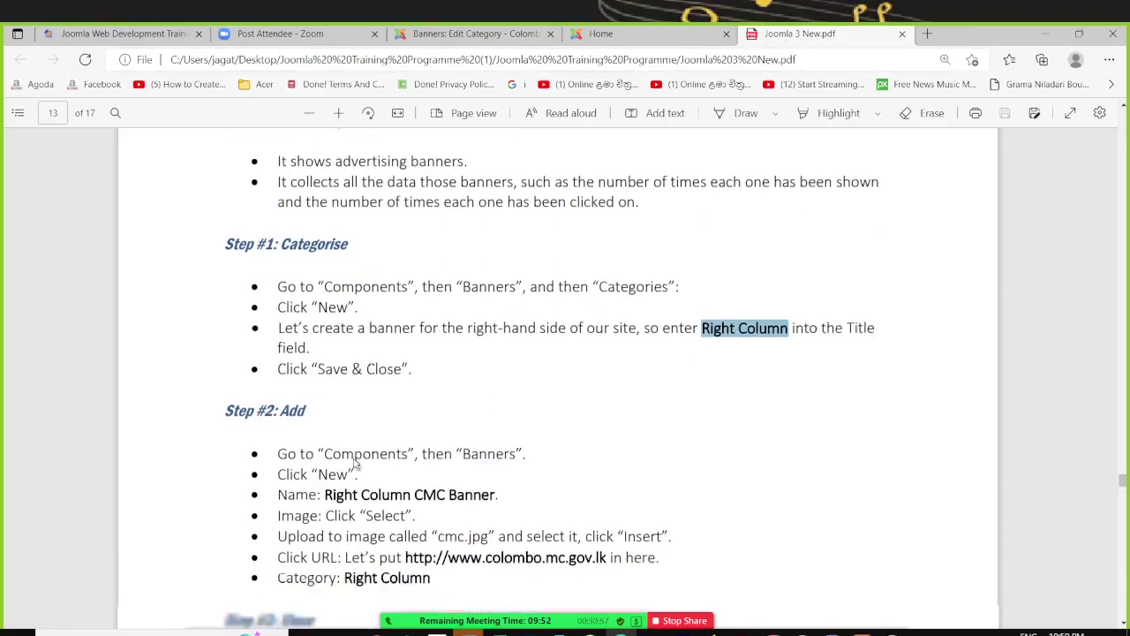
scroll(436, 377, down, 2)
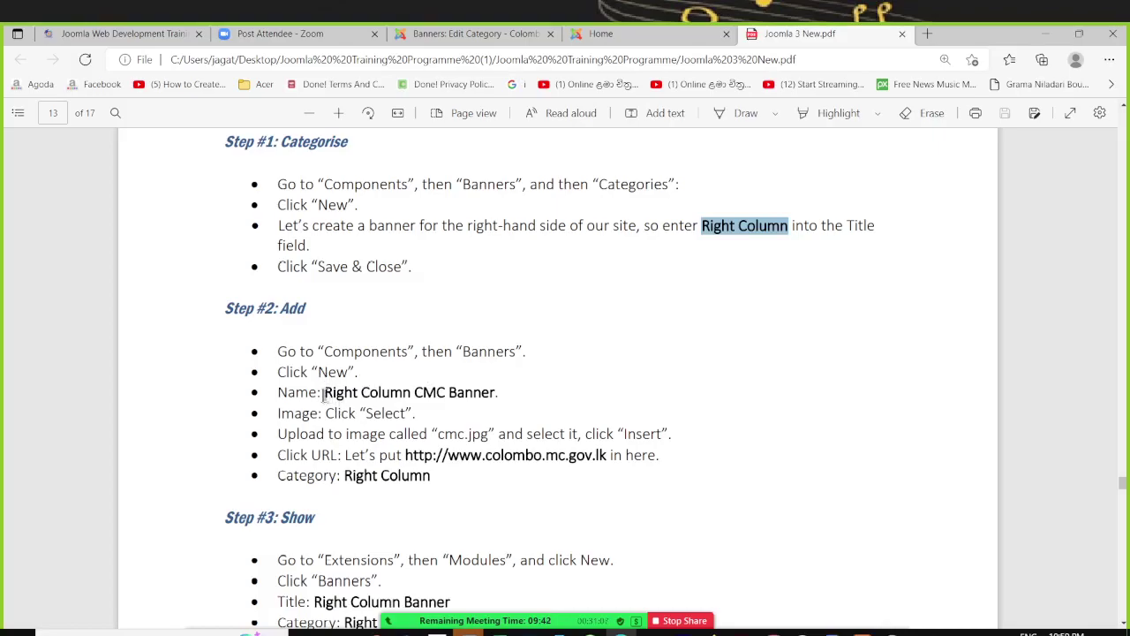
drag(325, 392, 502, 395)
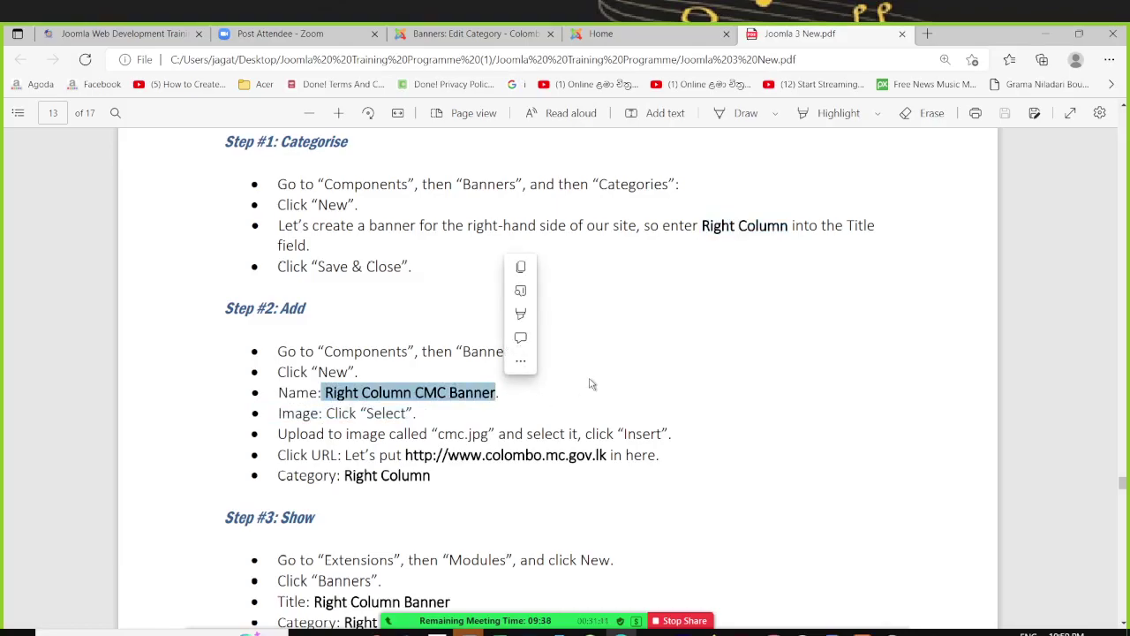
key(ctrl+c)
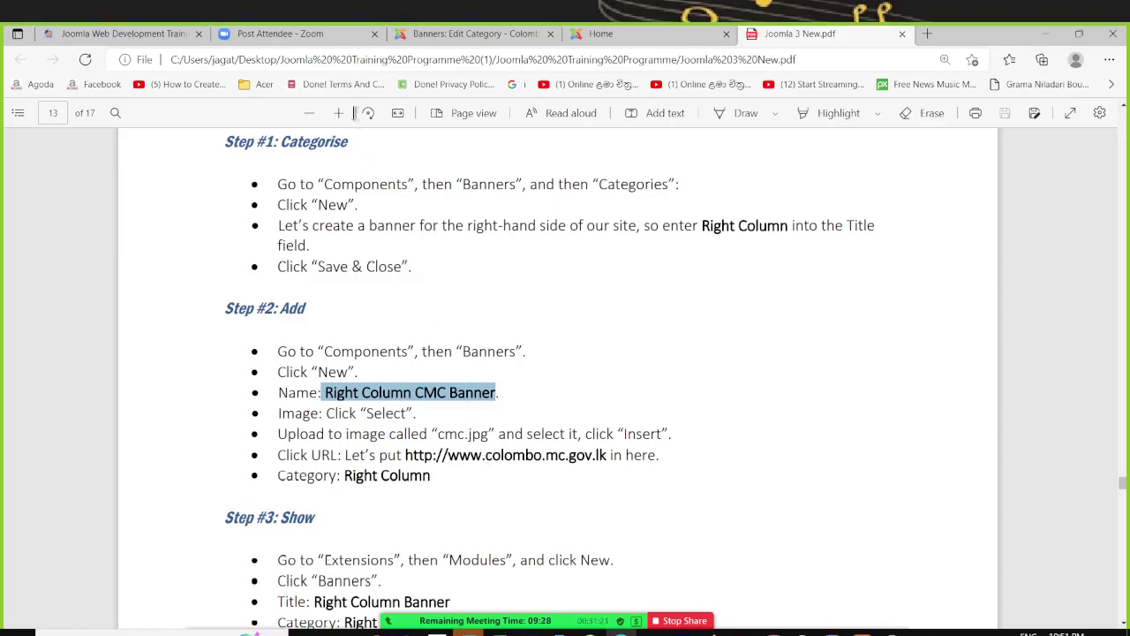
Step: Return to the Joomla administration, close the Right Column category and open the list of banners
click(464, 33)
scroll(315, 497, down, 2)
scroll(323, 492, up, 2)
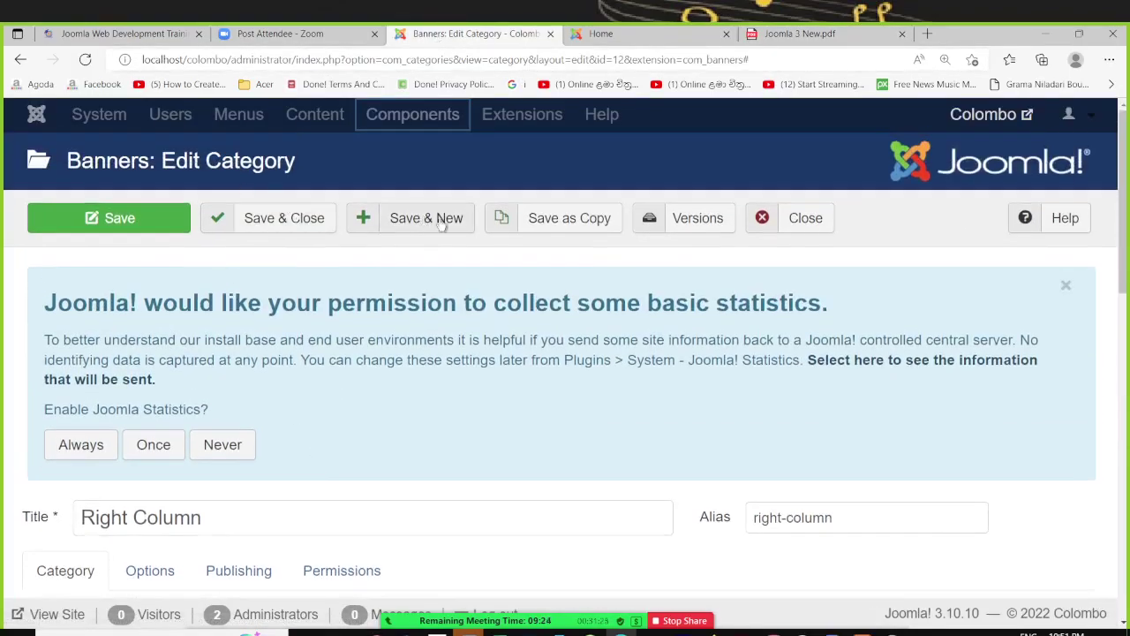
click(805, 223)
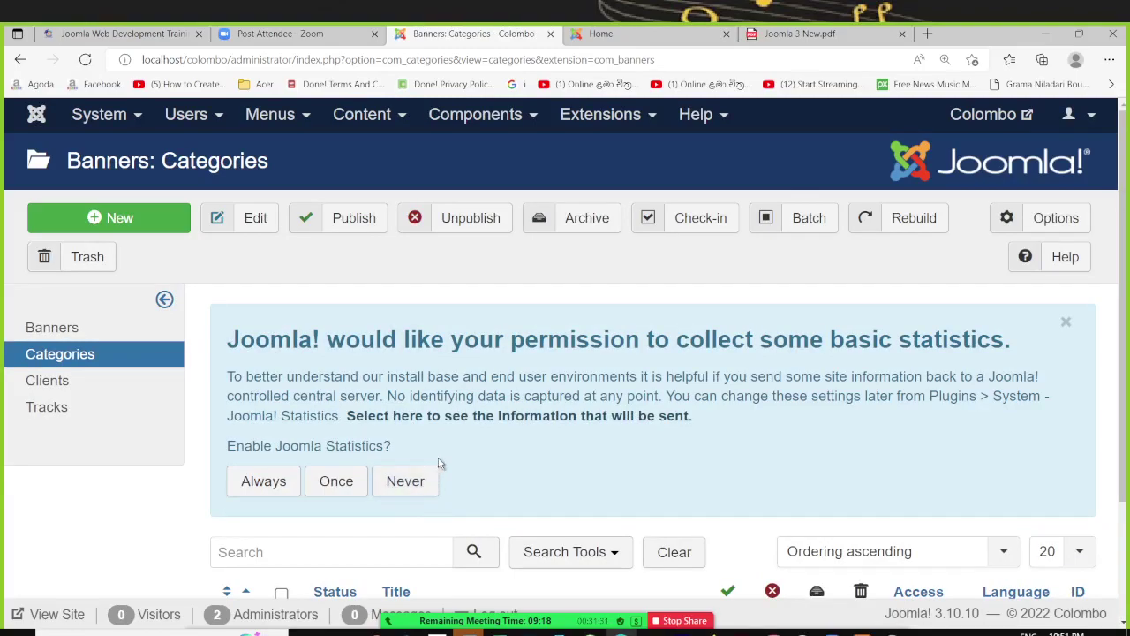
click(477, 115)
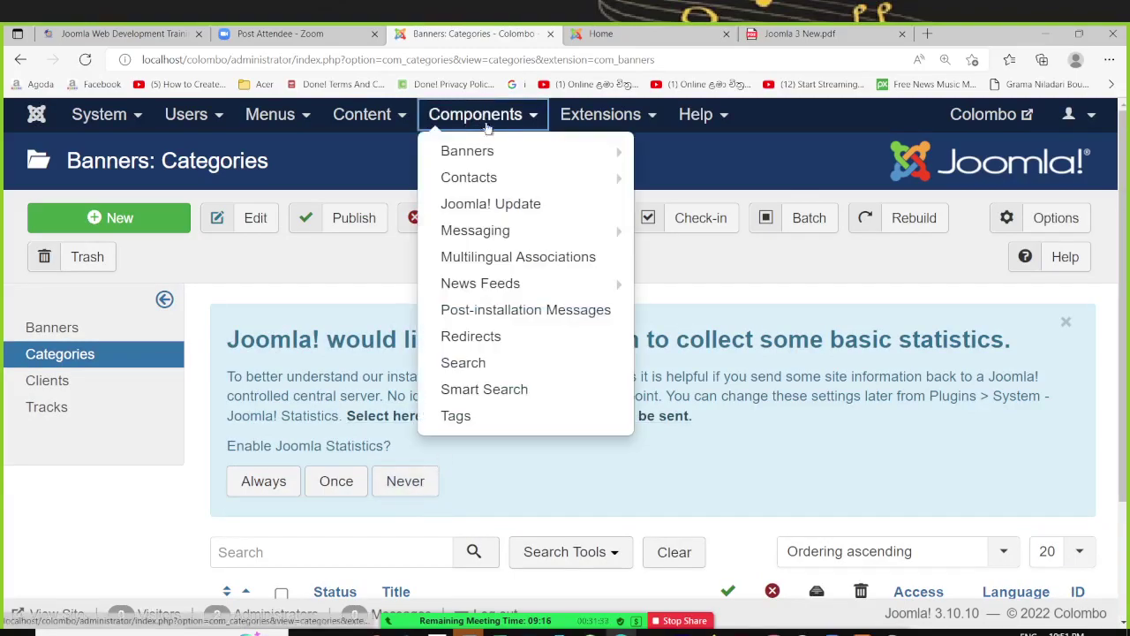
mouse_move(481, 152)
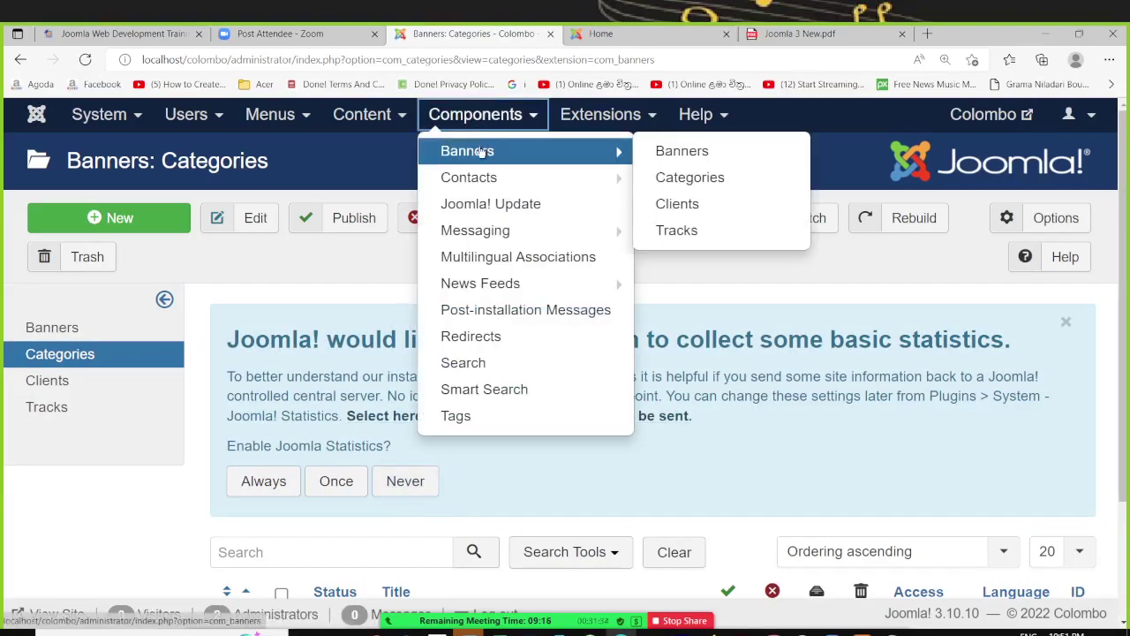
click(678, 150)
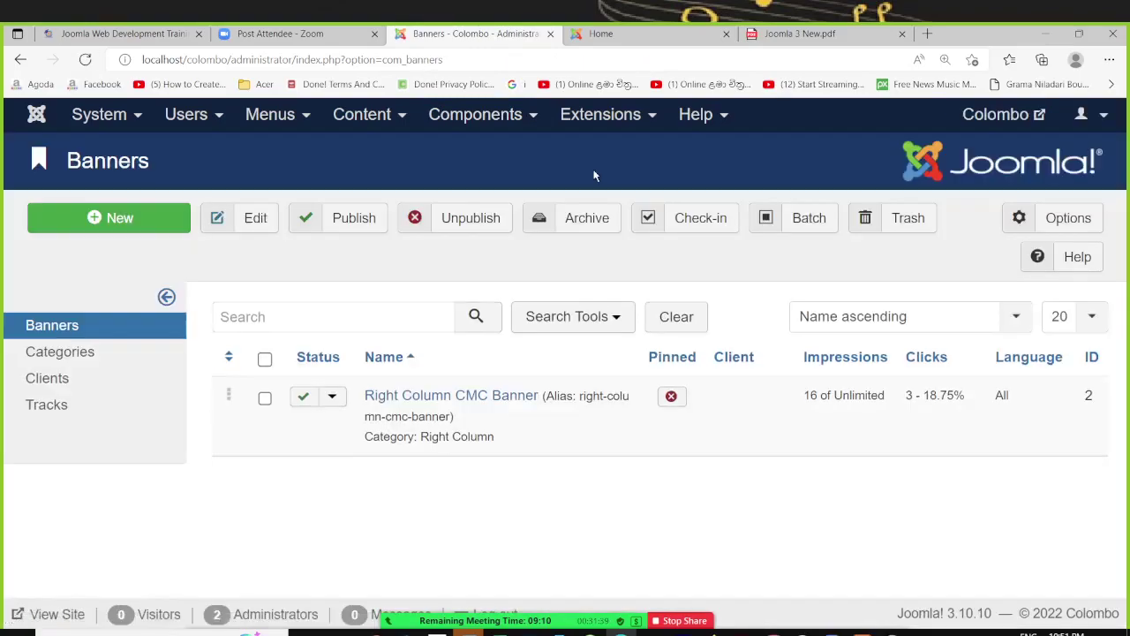
scroll(460, 270, down, 2)
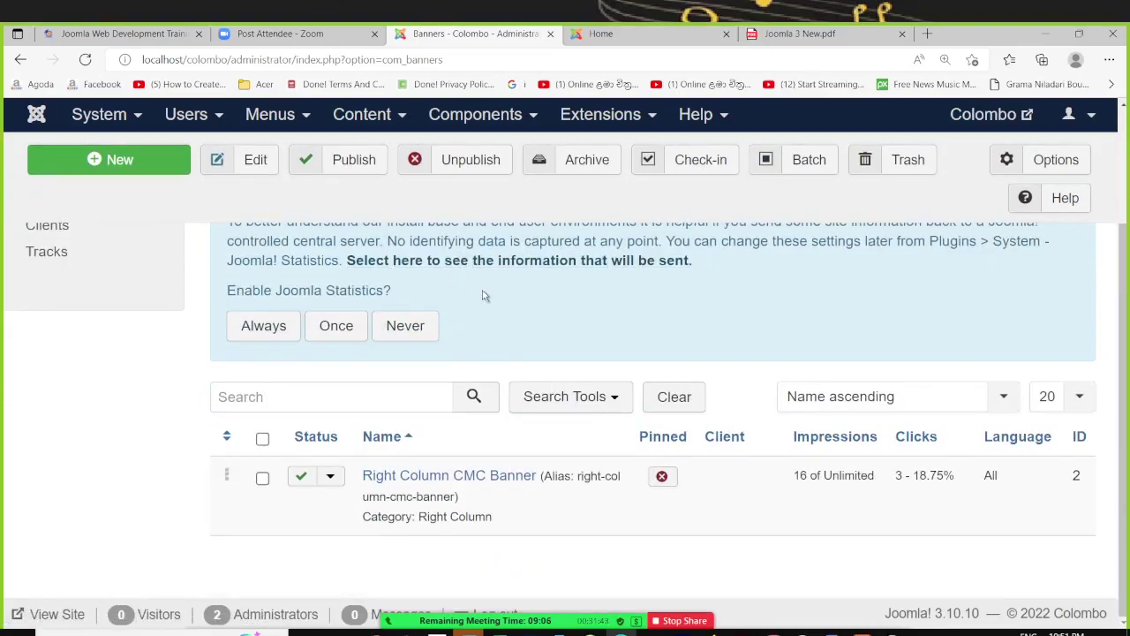
Step: Start a new banner and name it Right Column CMC Banner using the copied text
click(140, 162)
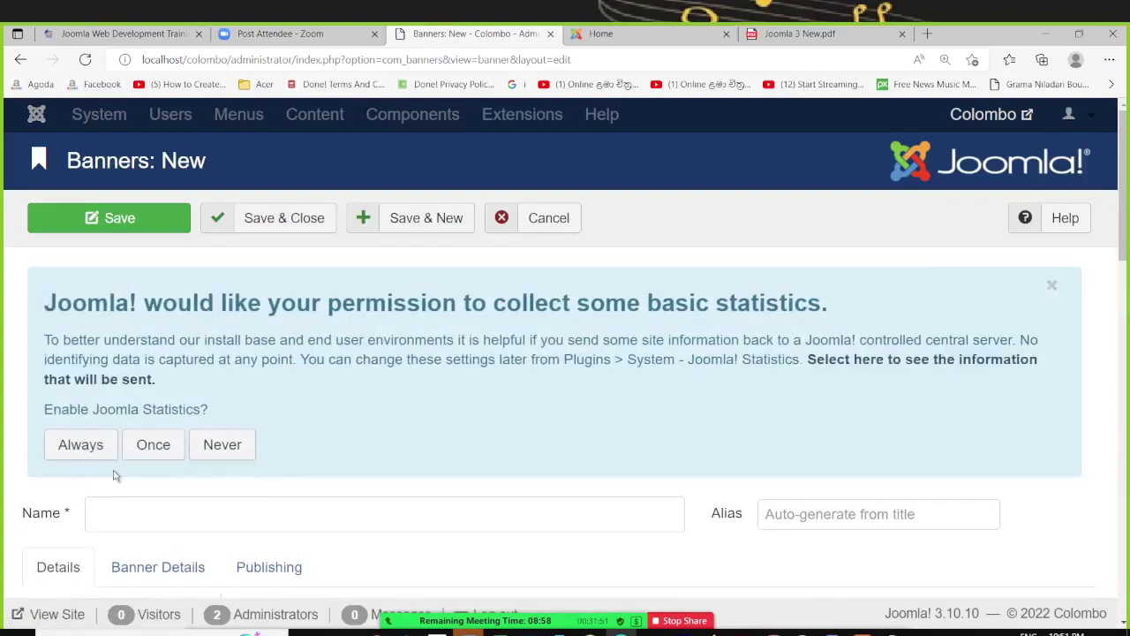
scroll(132, 397, down, 2)
click(134, 346)
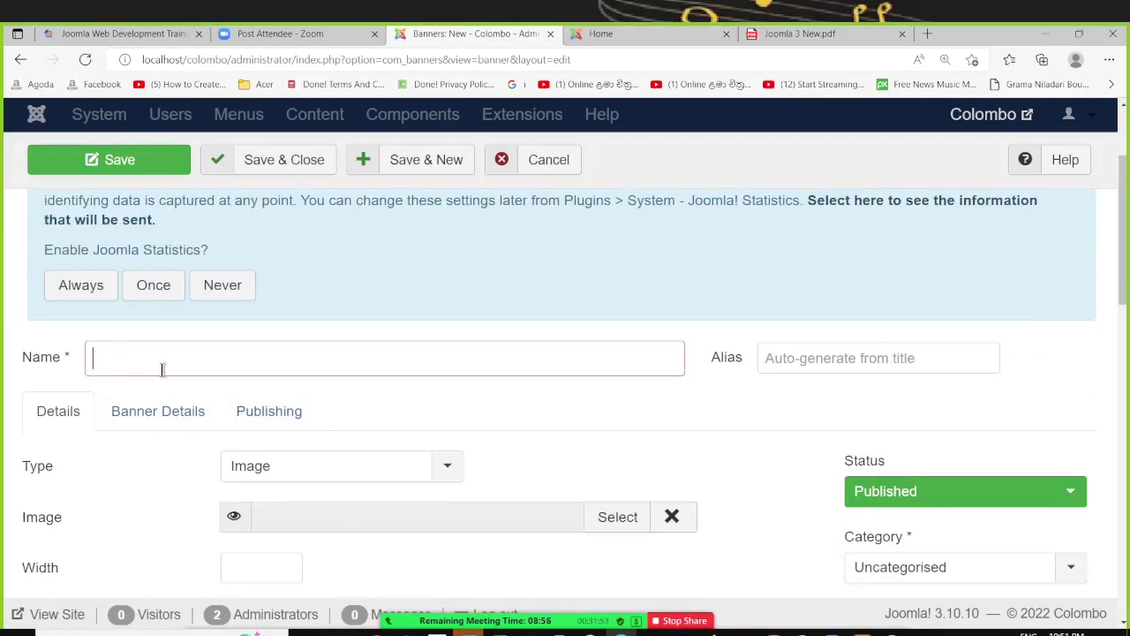
key(ctrl+v)
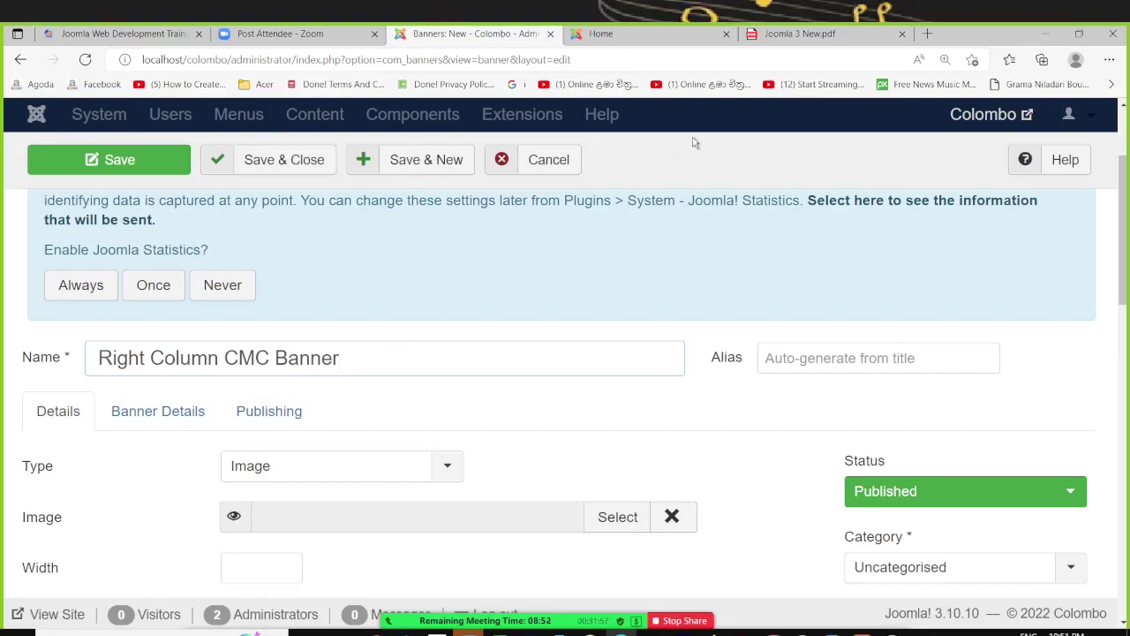
Step: Check the guide's image instructions and insert cmc.jpg from the Colombo folder as the banner's image
click(795, 37)
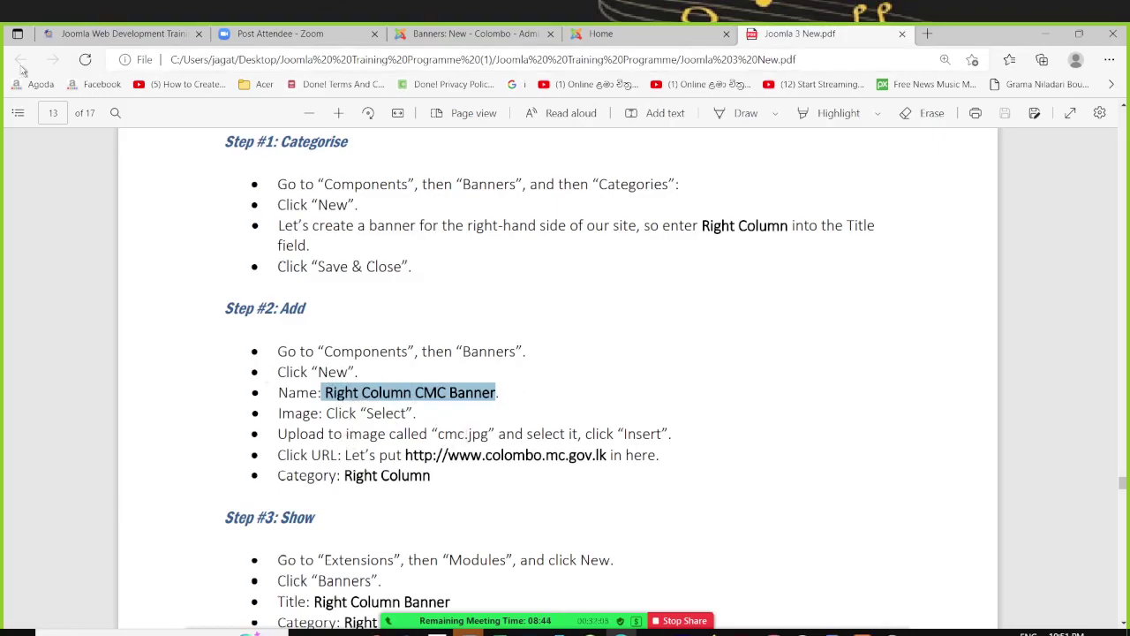
click(476, 33)
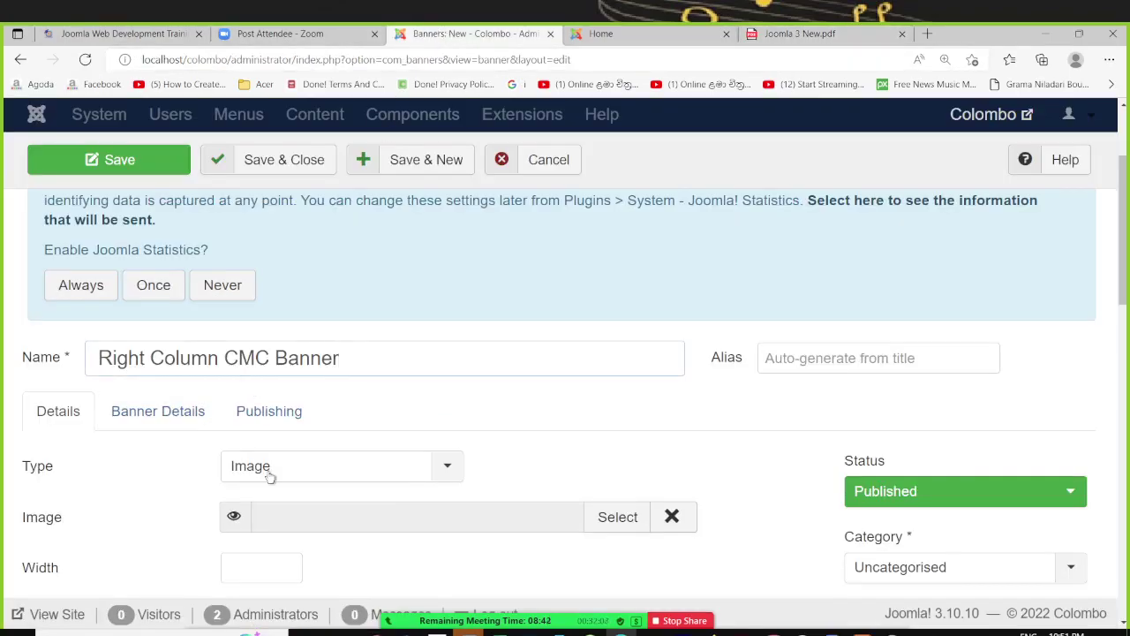
scroll(166, 445, down, 1)
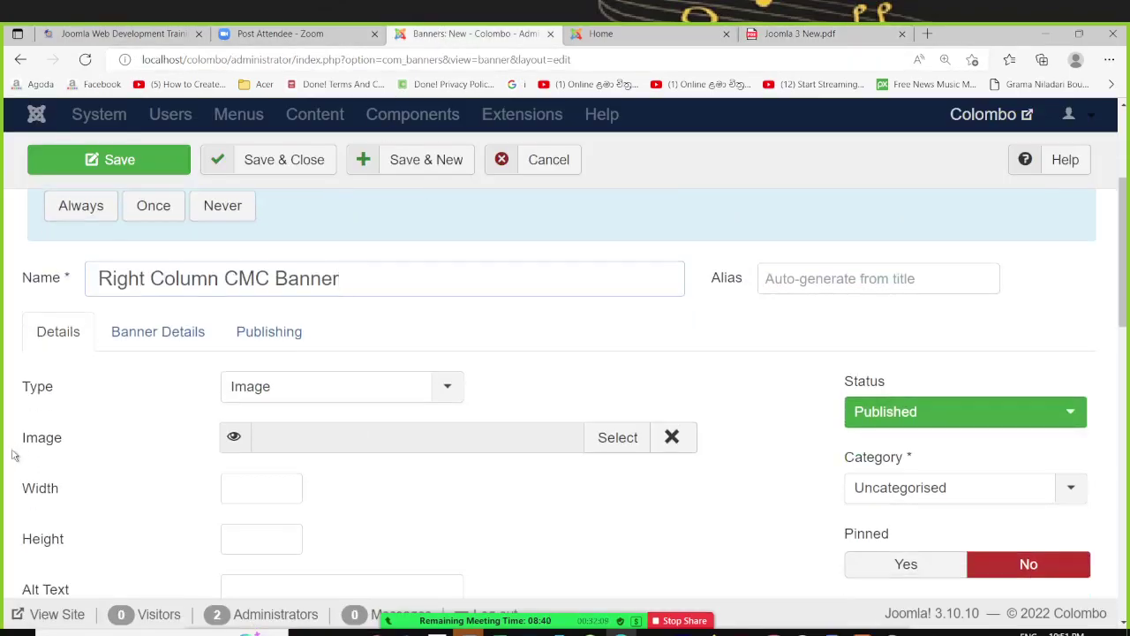
click(611, 439)
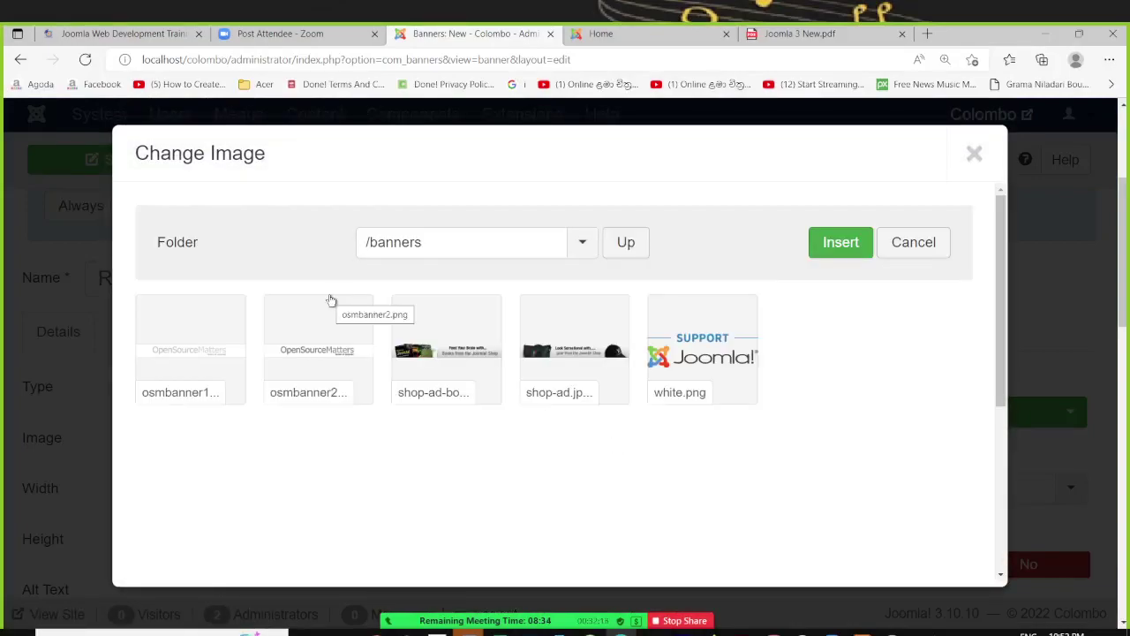
click(582, 242)
click(478, 300)
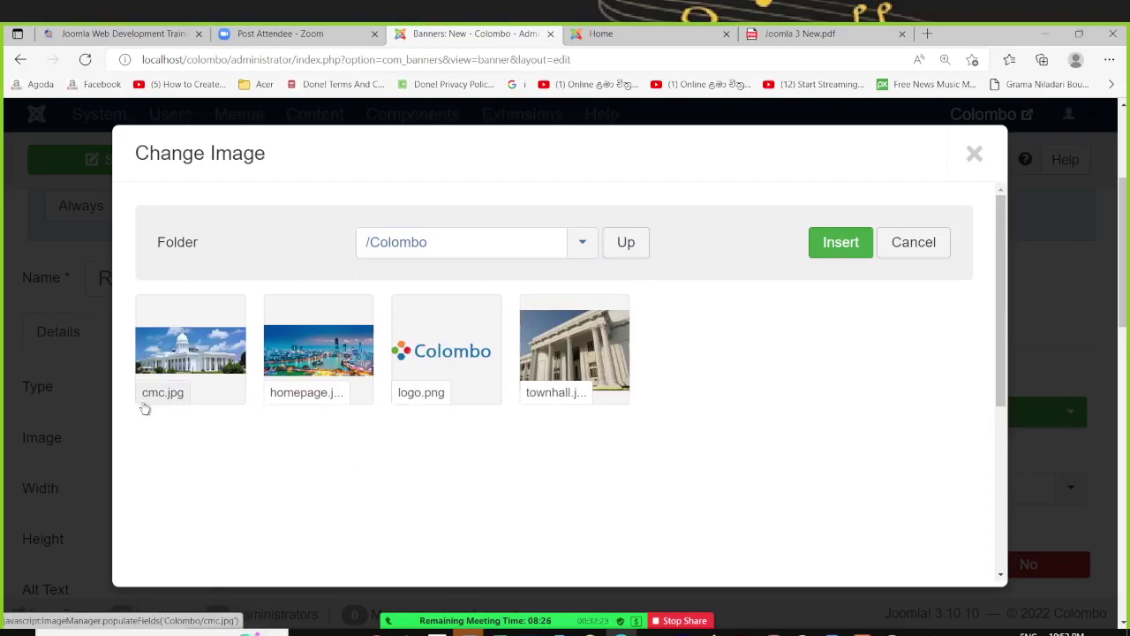
click(187, 362)
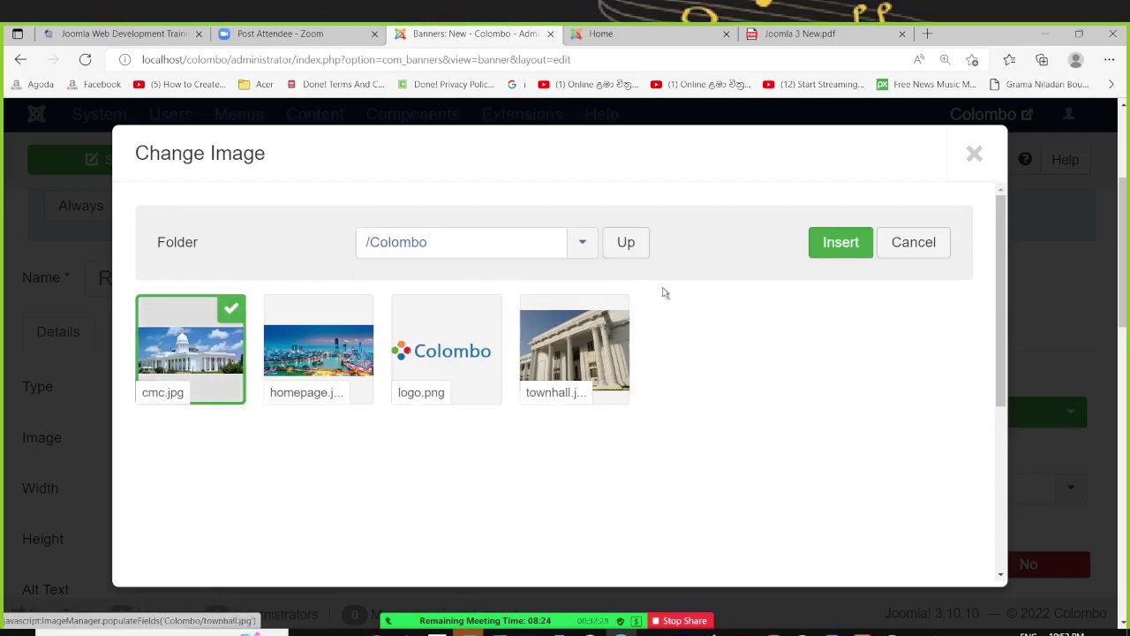
click(841, 243)
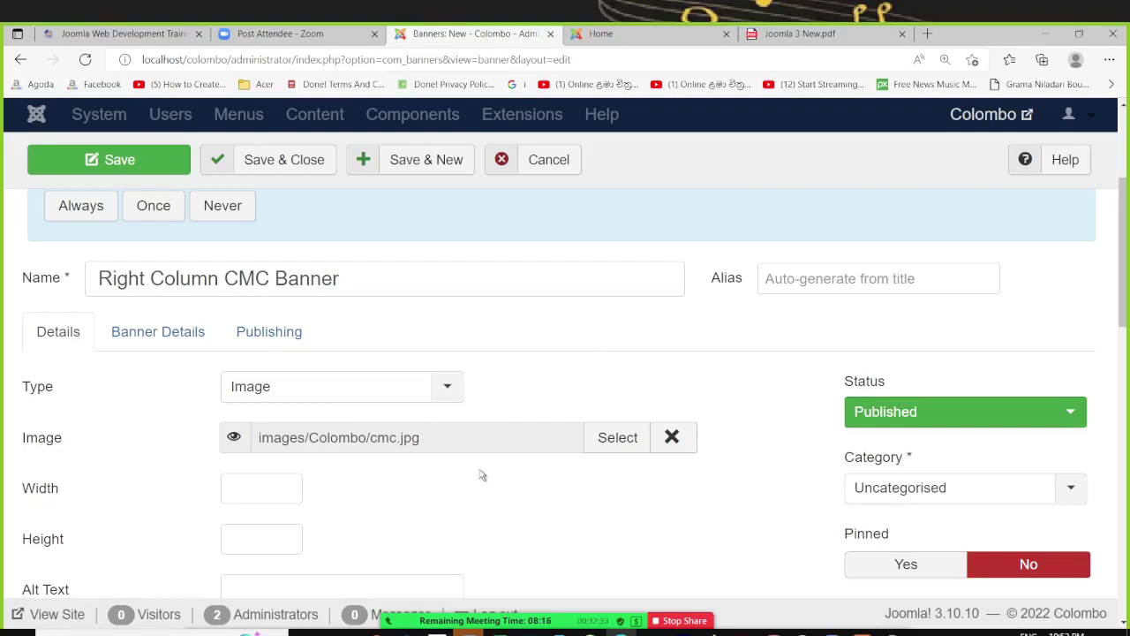
click(789, 33)
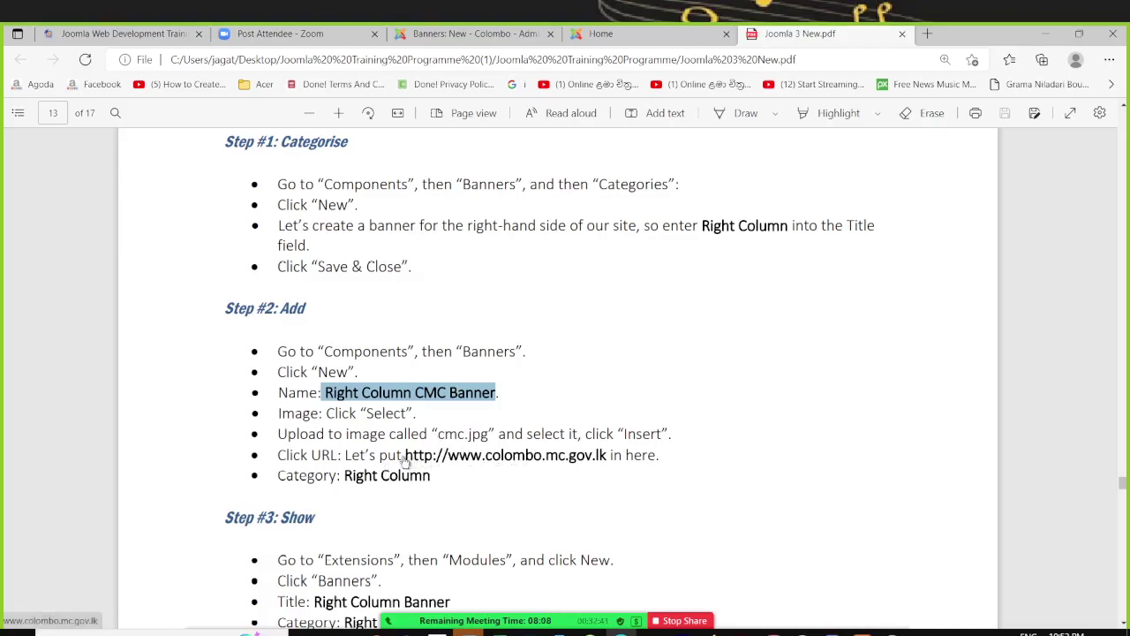
click(477, 456)
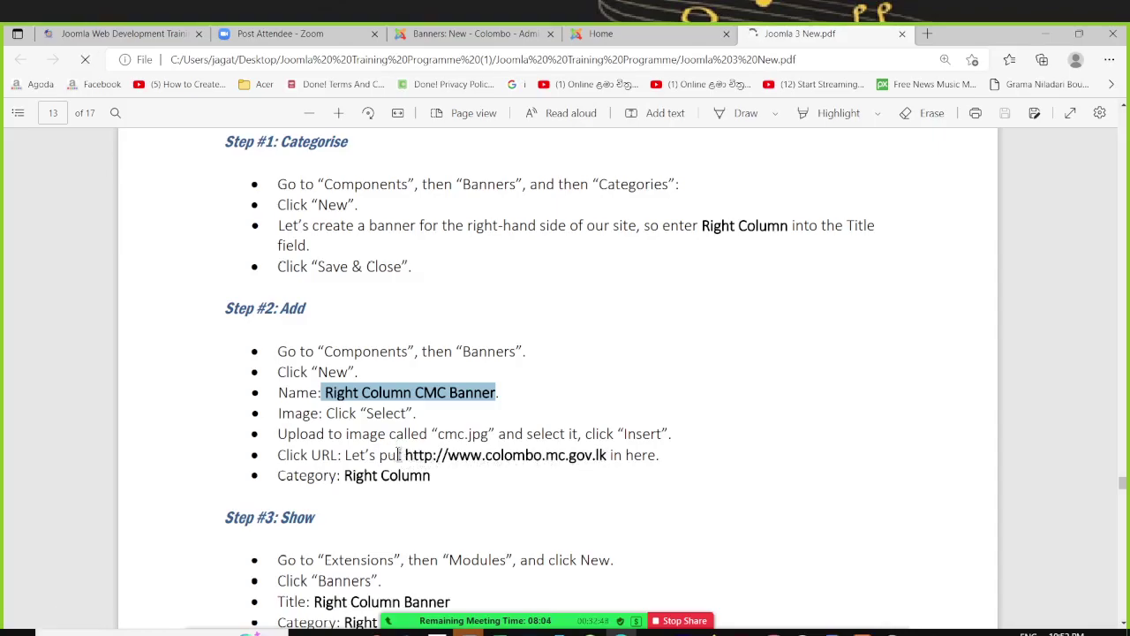
drag(402, 455, 609, 456)
key(ctrl+c)
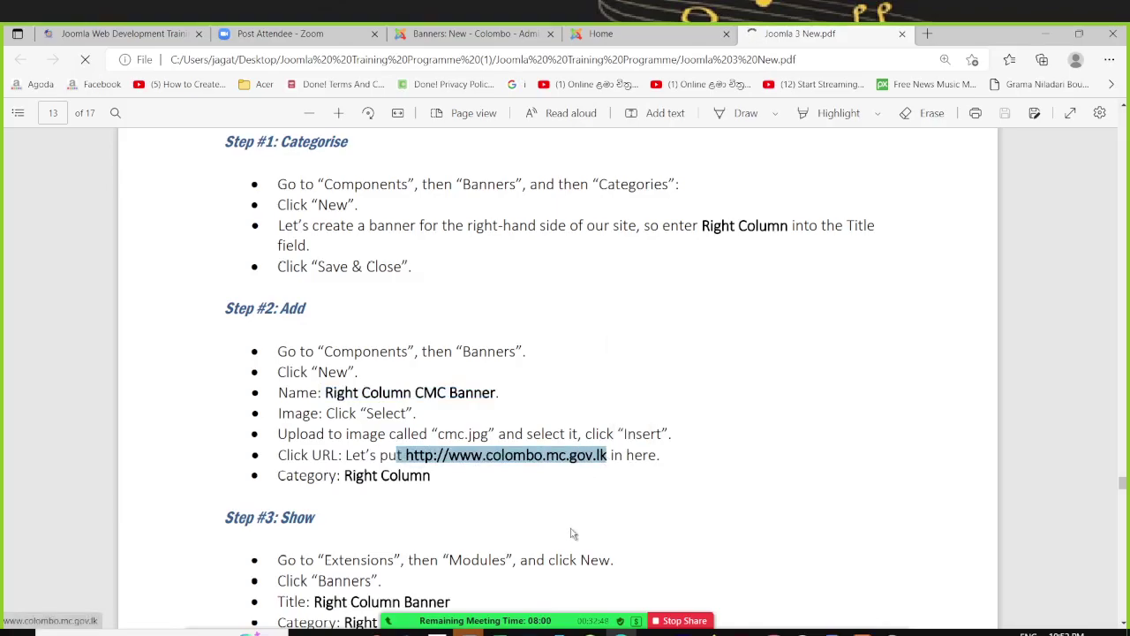
click(441, 35)
scroll(349, 493, down, 1)
scroll(348, 493, down, 2)
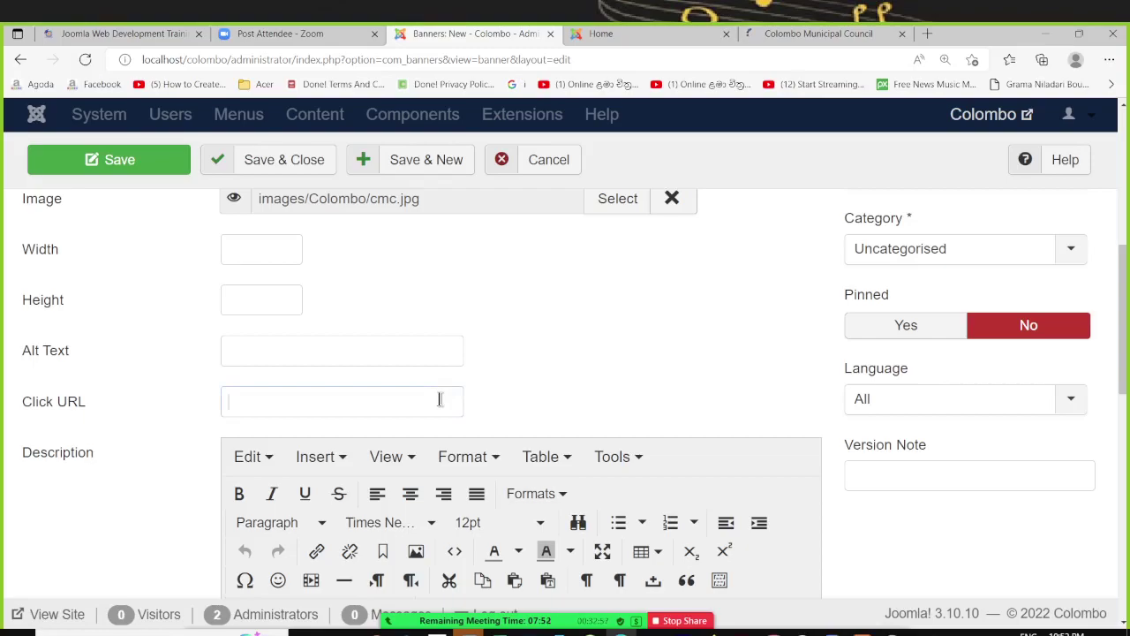
key(ctrl+v)
click(236, 403)
key(BackSpace)
key(BackSpace)
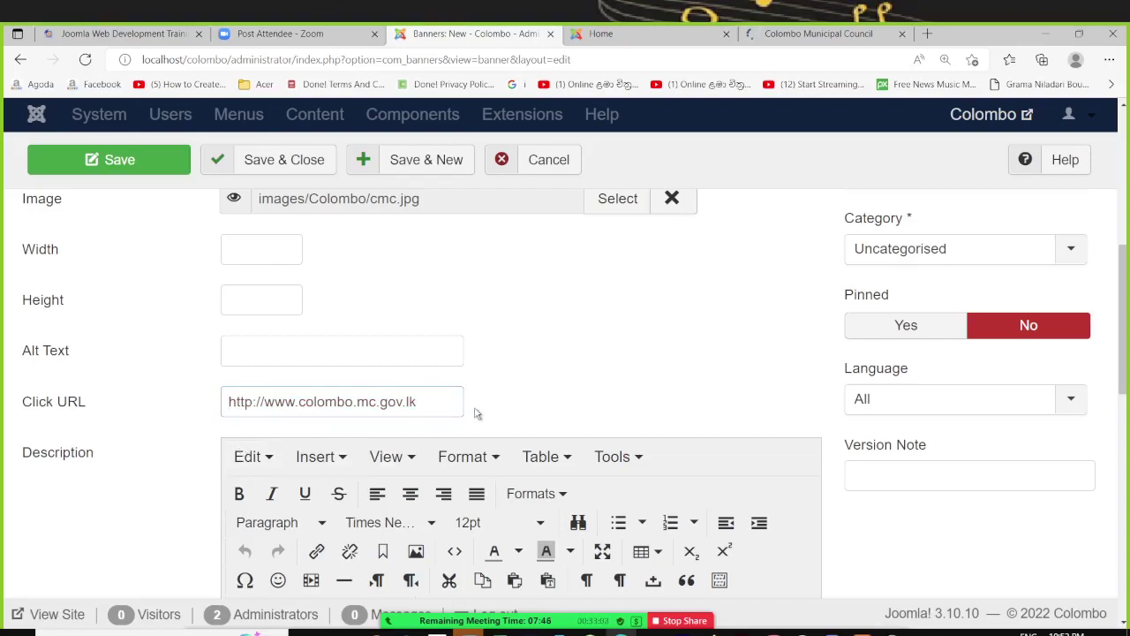
click(512, 389)
Step: Set the new banner's category to Right Column
scroll(646, 325, up, 3)
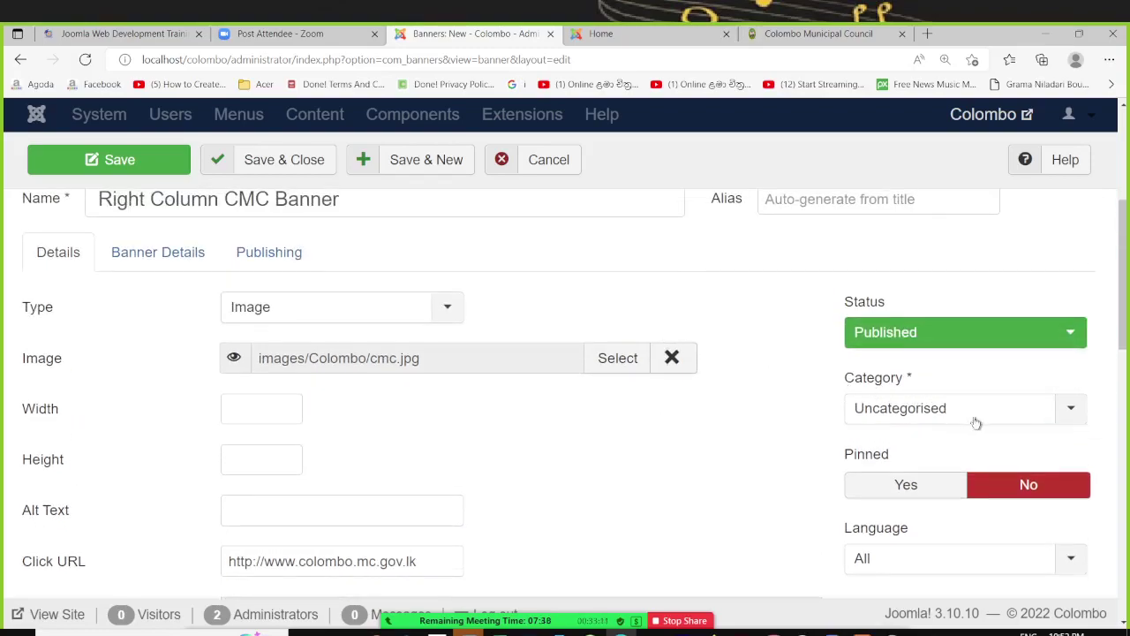
click(1065, 412)
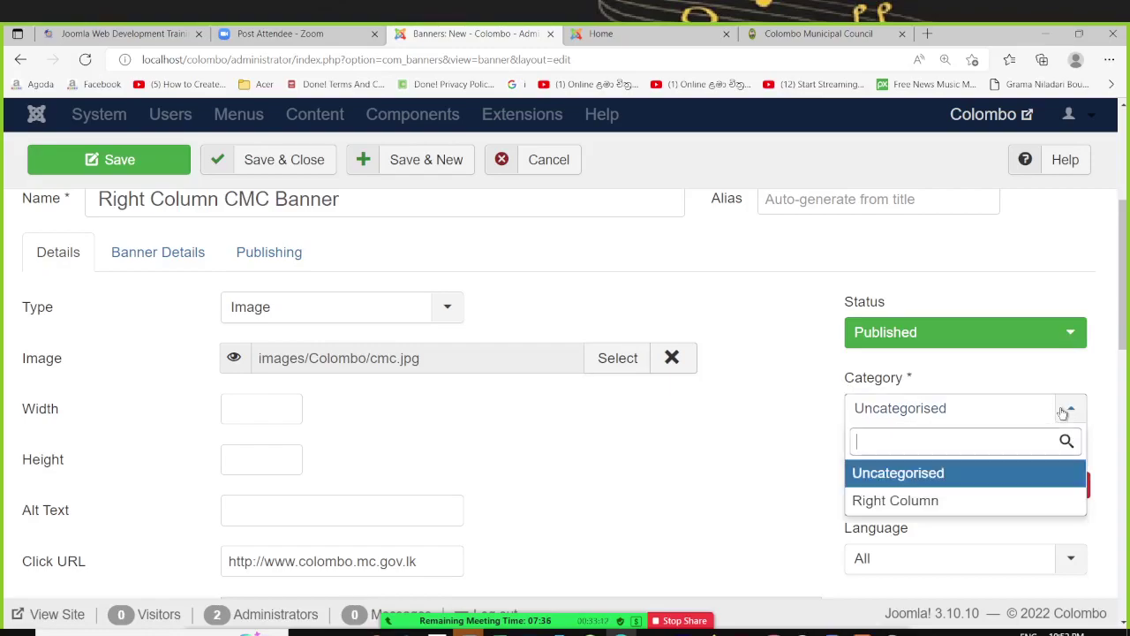
click(946, 501)
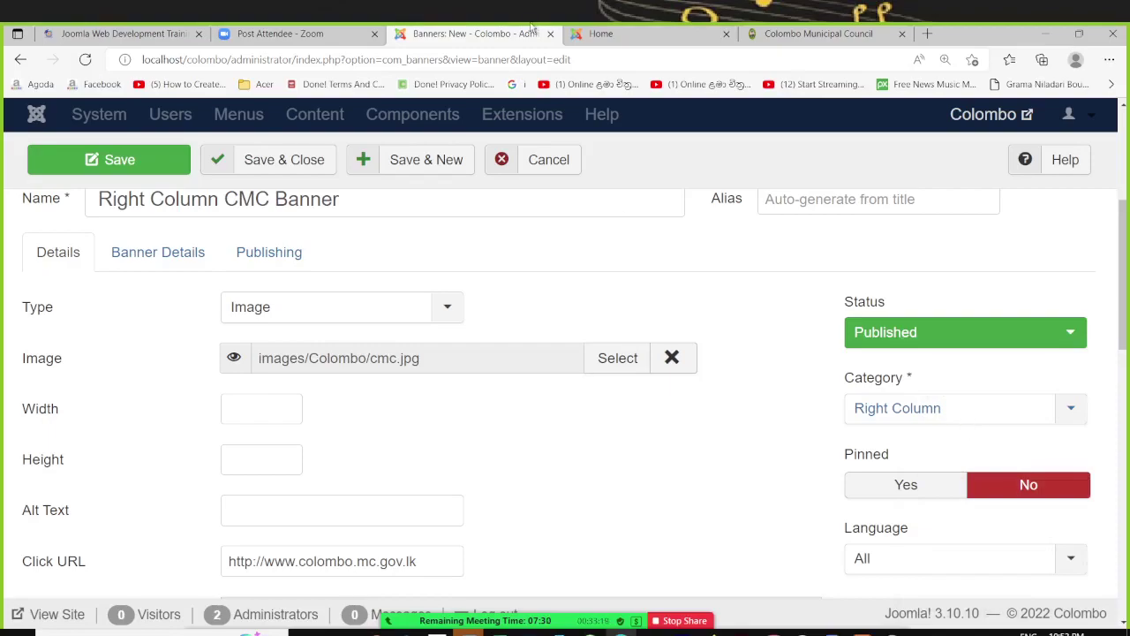
Step: View the Colombo Municipal Council website and the Colombo site's front page, and go back to the PDF guide
click(813, 36)
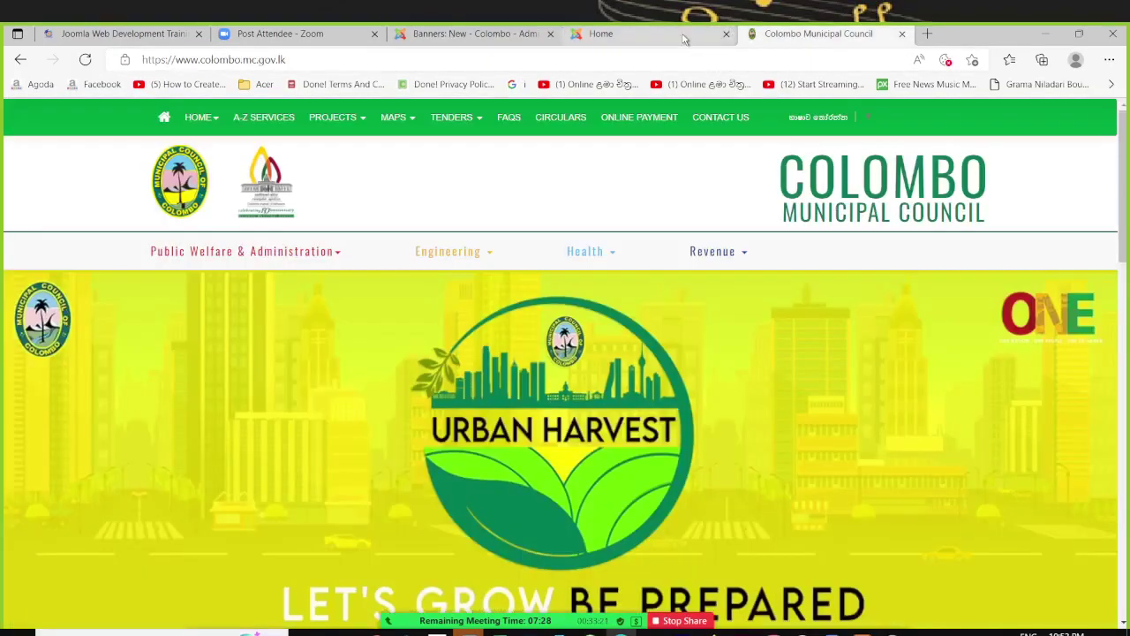
click(587, 33)
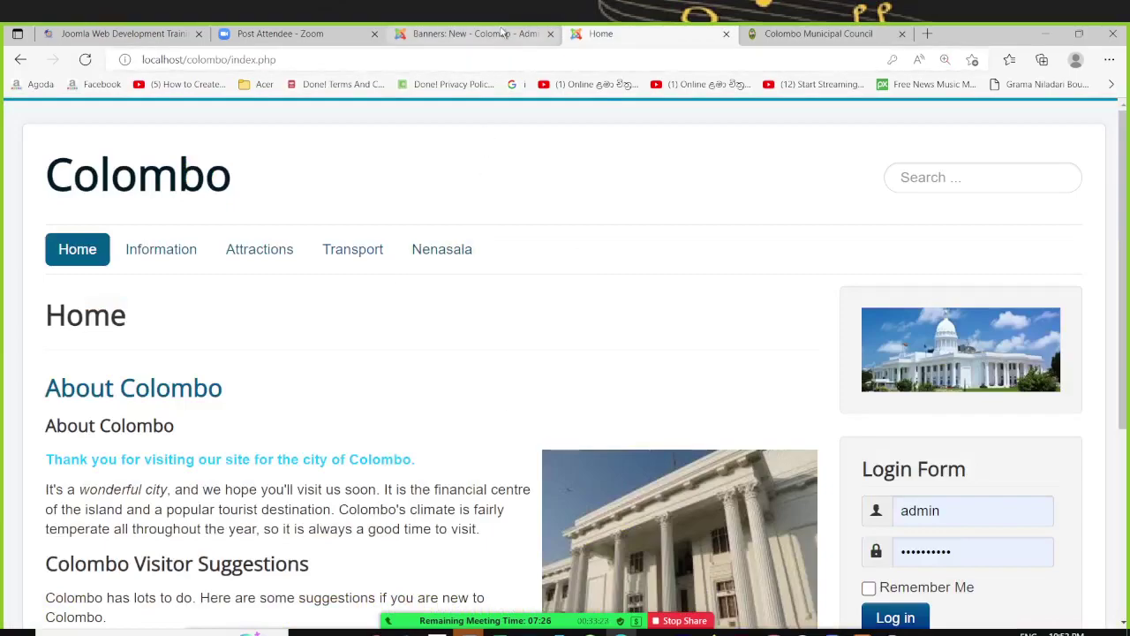
click(818, 35)
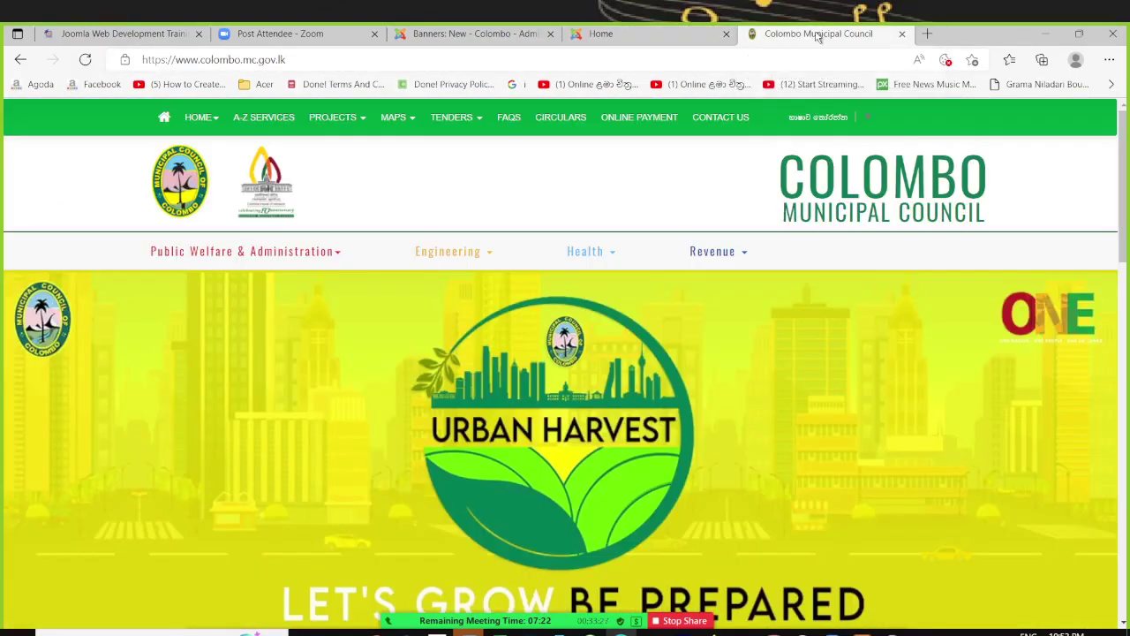
click(22, 62)
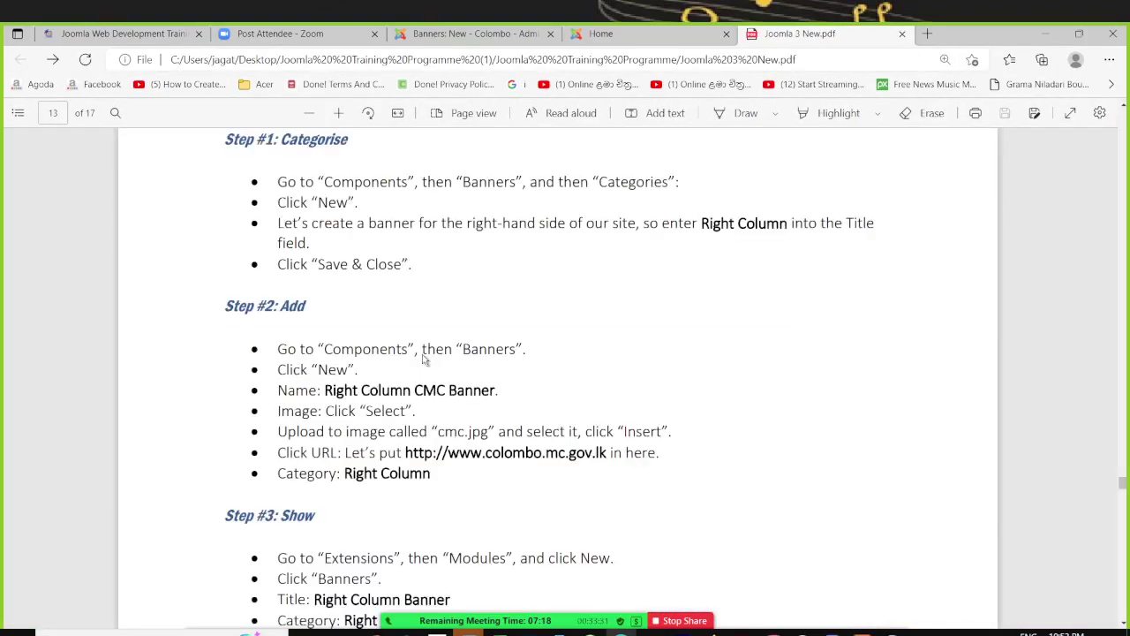
Step: Review the guide's Categorise, Add and Show instructions and highlight the module title Right Column Banner
scroll(422, 354, down, 2)
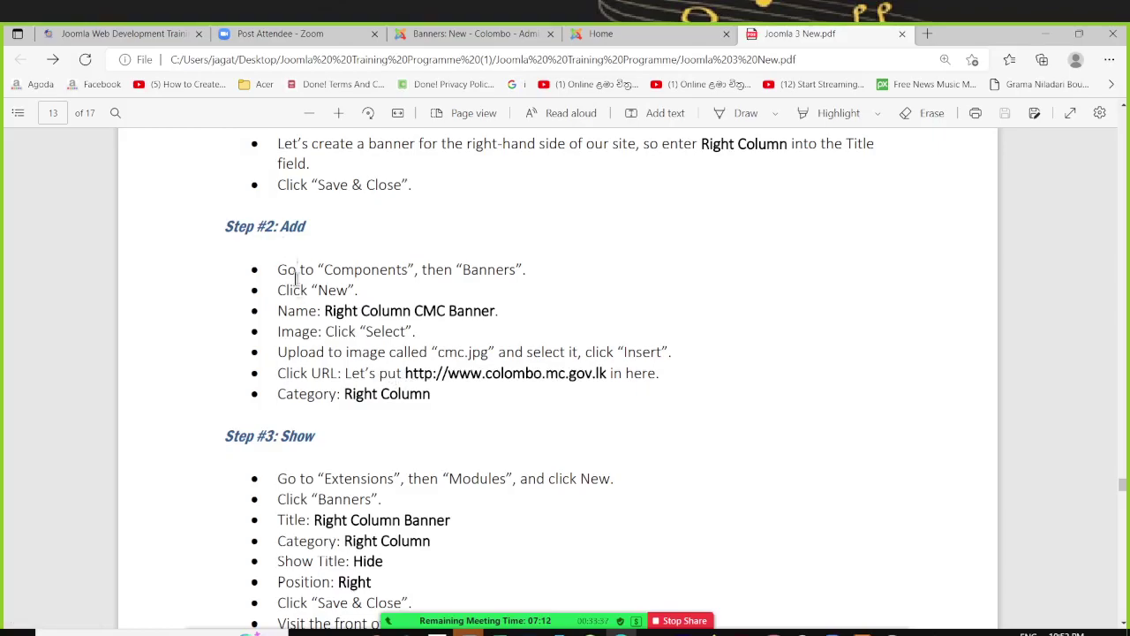
scroll(373, 317, up, 2)
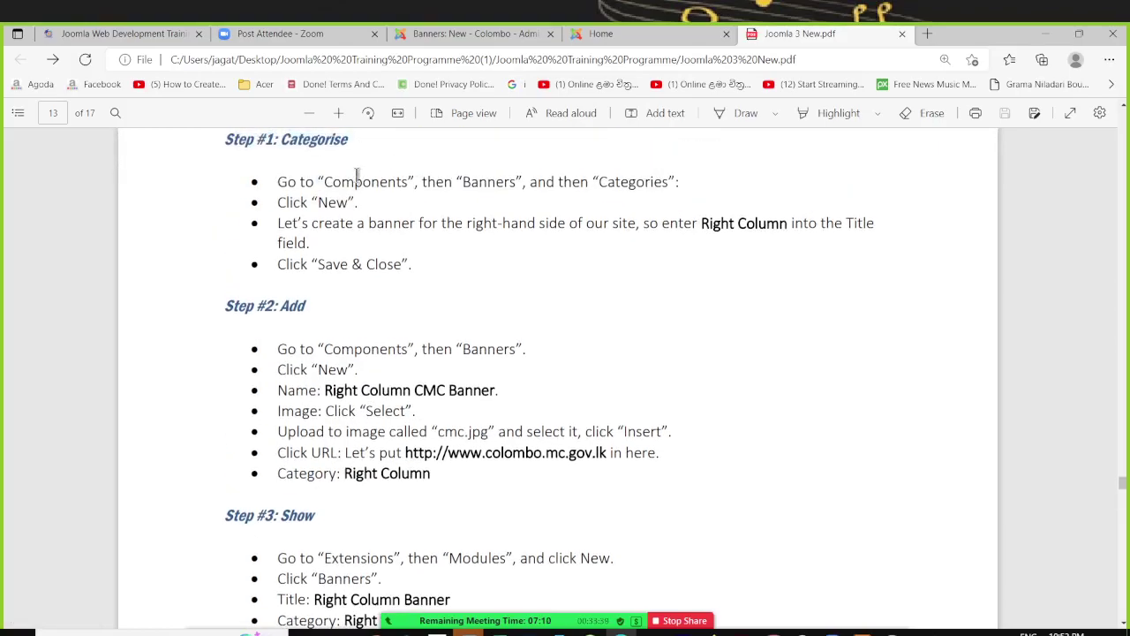
scroll(308, 334, down, 2)
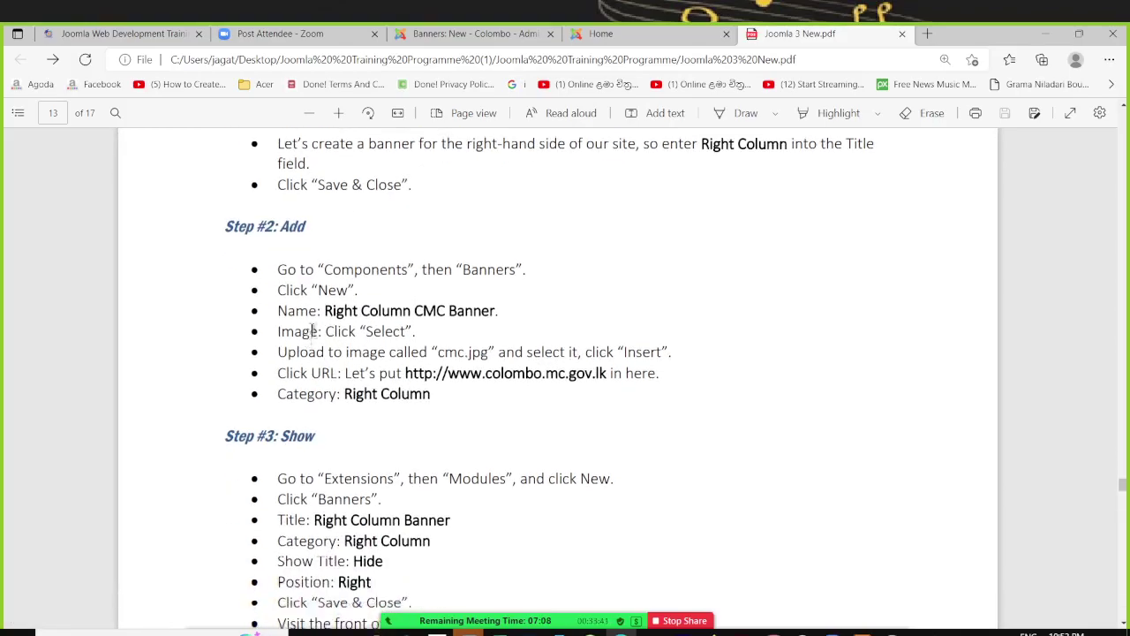
scroll(384, 399, down, 2)
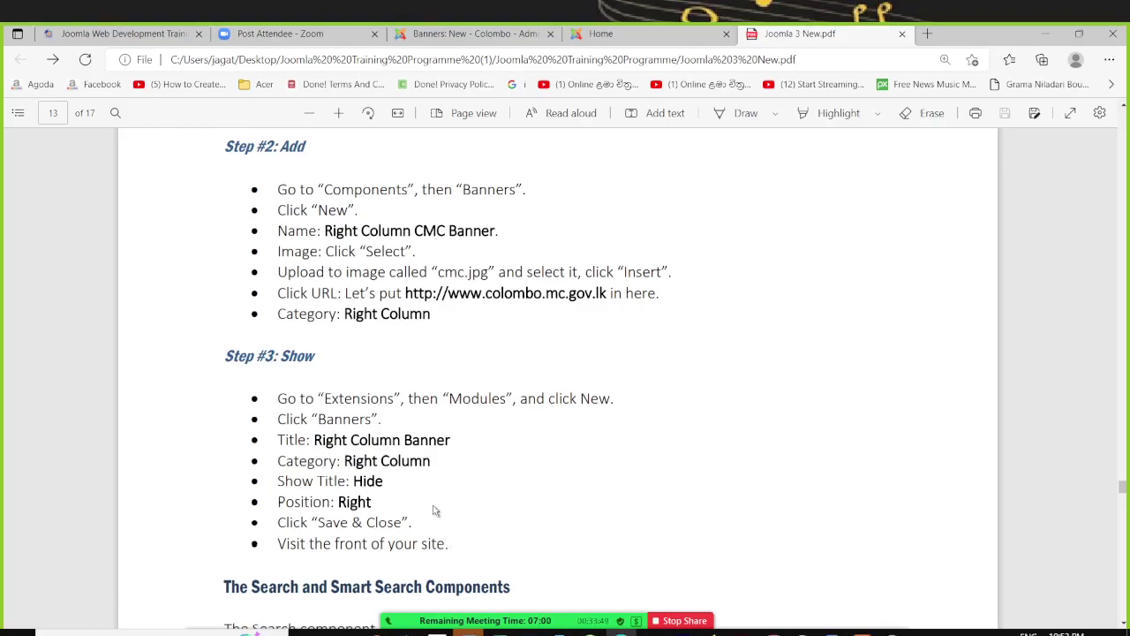
drag(314, 439, 454, 440)
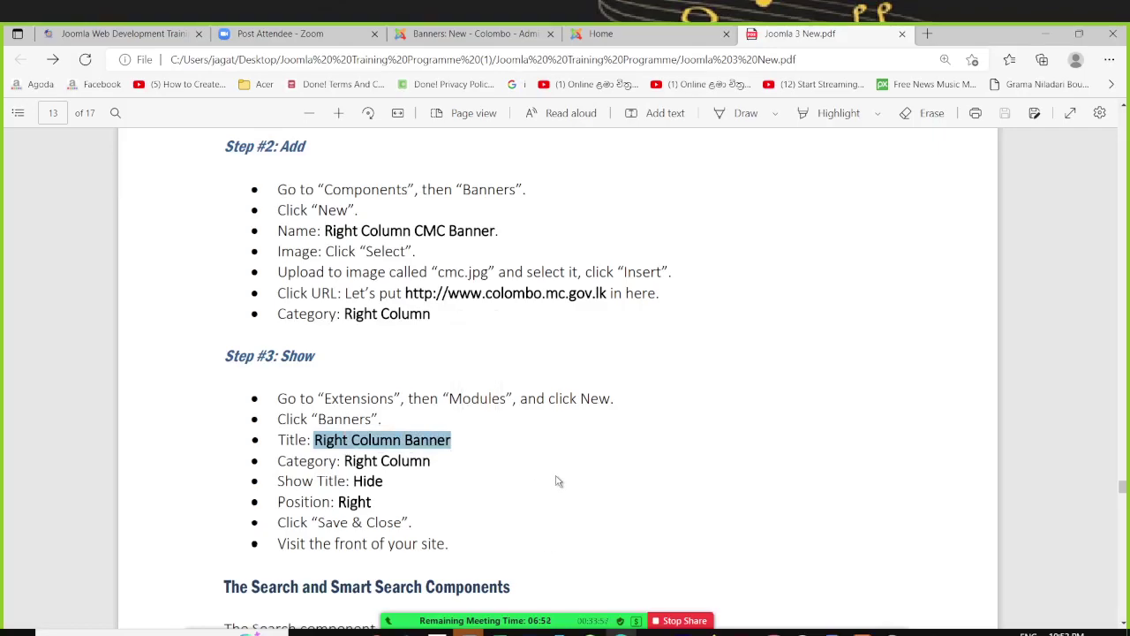
Step: Return to the Joomla administration, cancel the unsaved banner and open the list of site modules
click(497, 37)
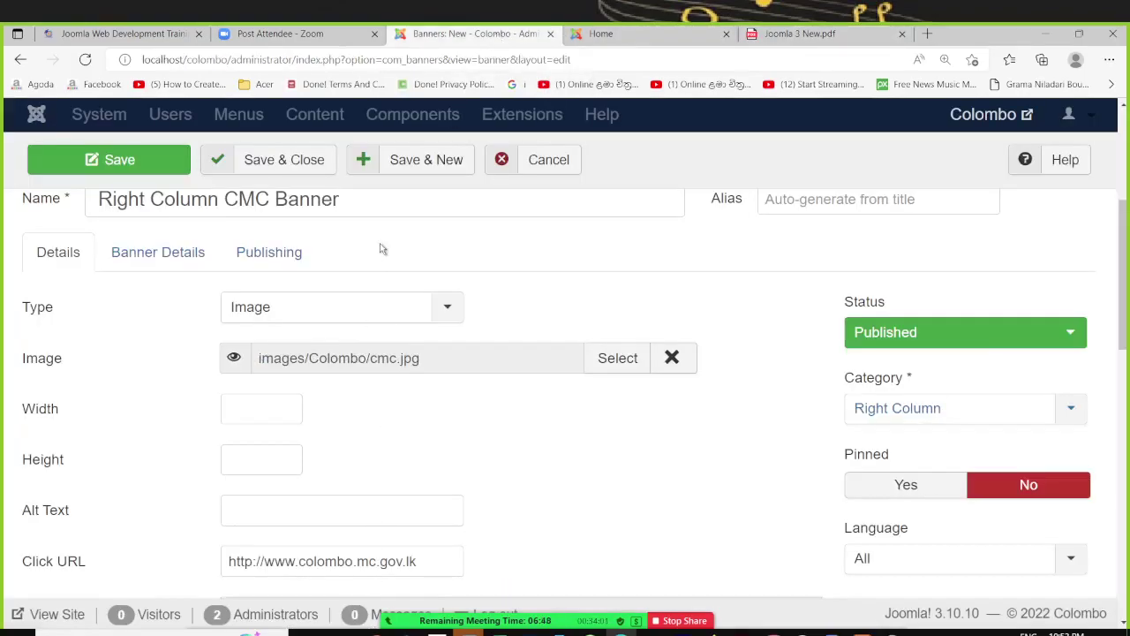
click(560, 165)
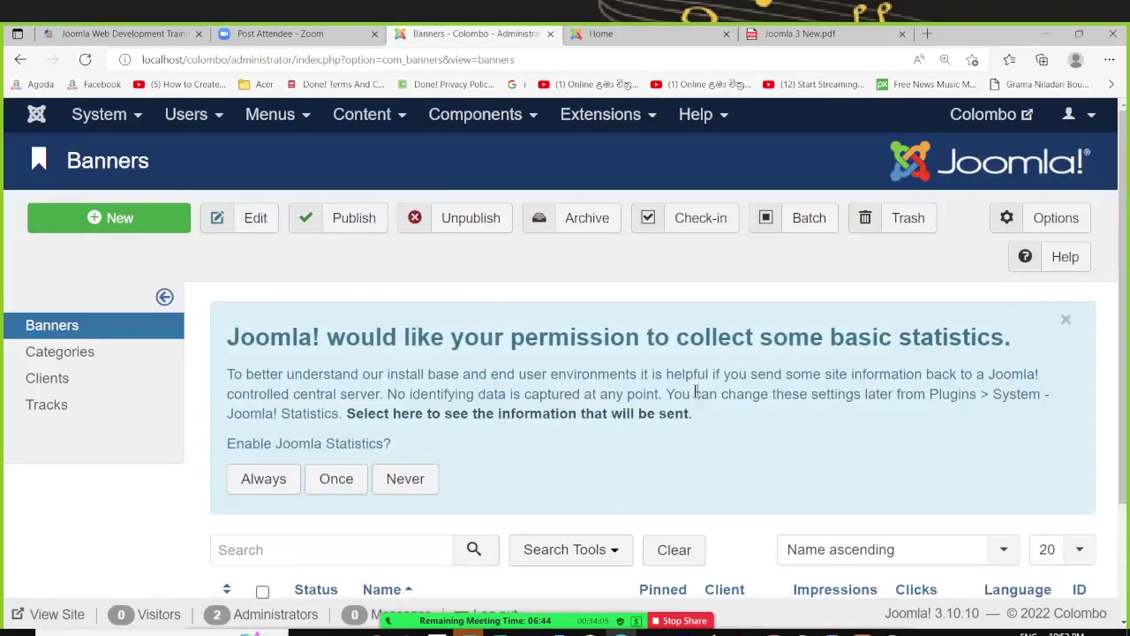
click(597, 118)
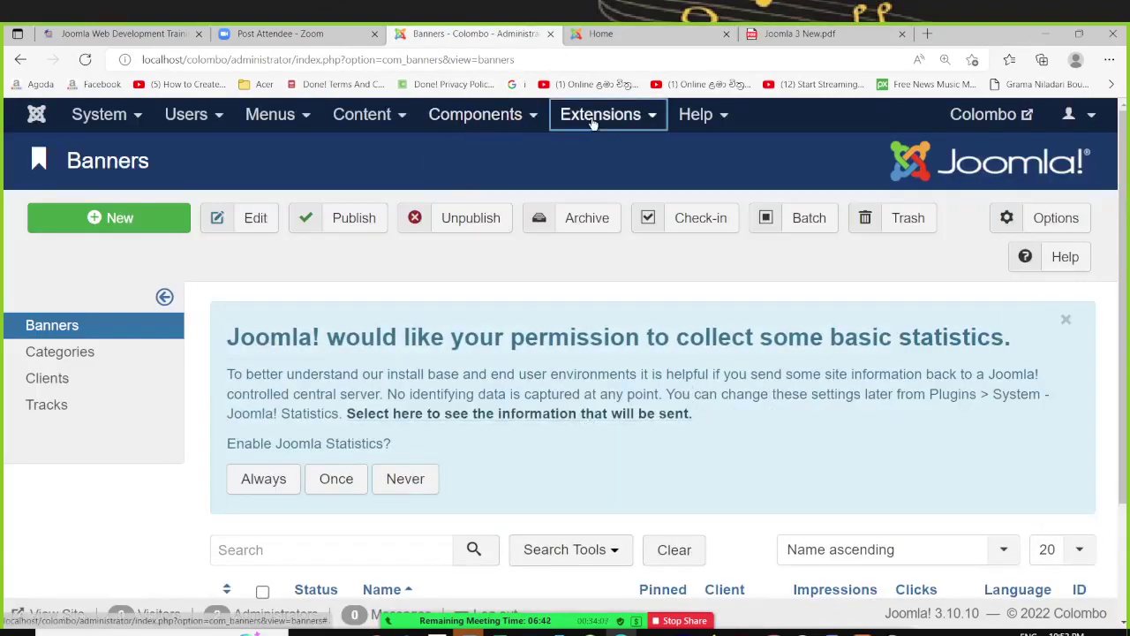
mouse_move(590, 168)
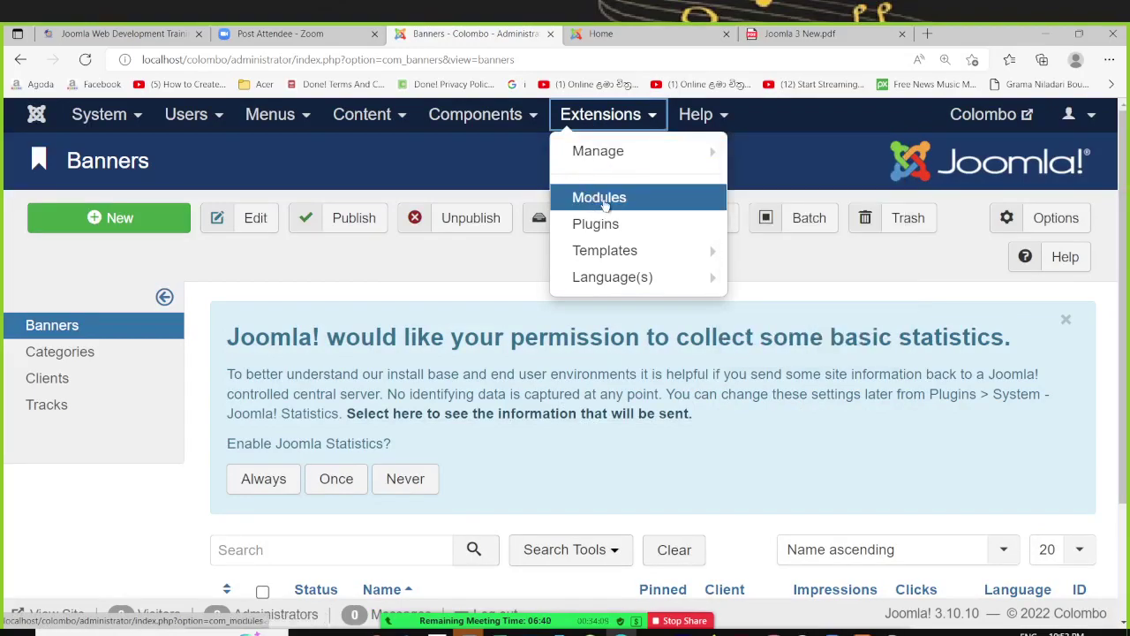
click(601, 198)
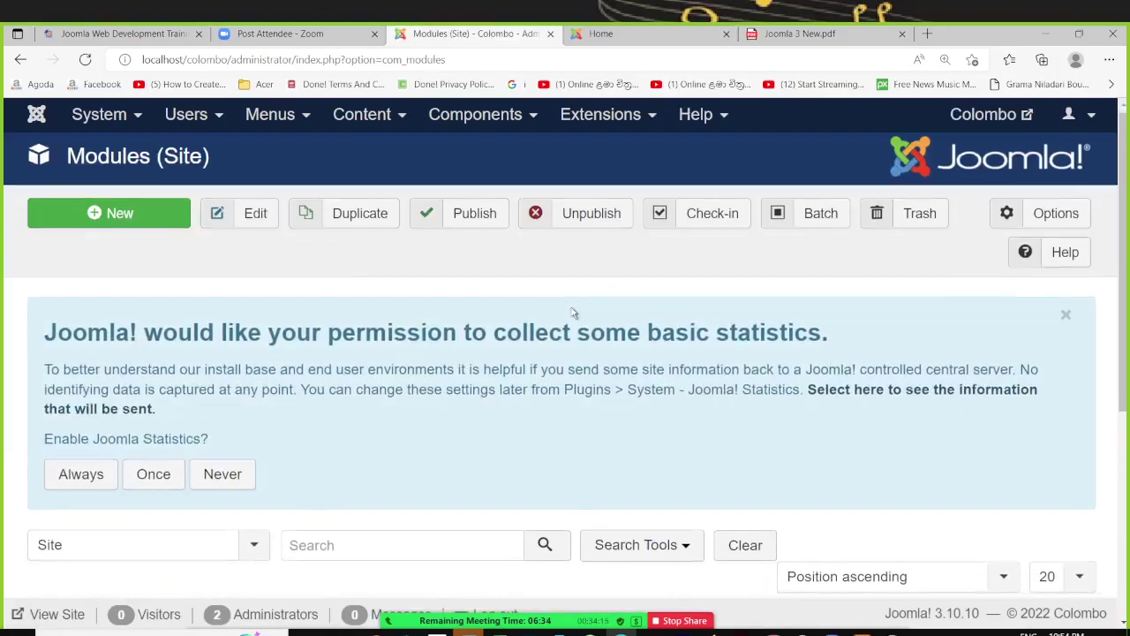
Step: Open the existing Right Column Banner module and compare its title and settings with the guide's Show instructions
scroll(574, 313, down, 4)
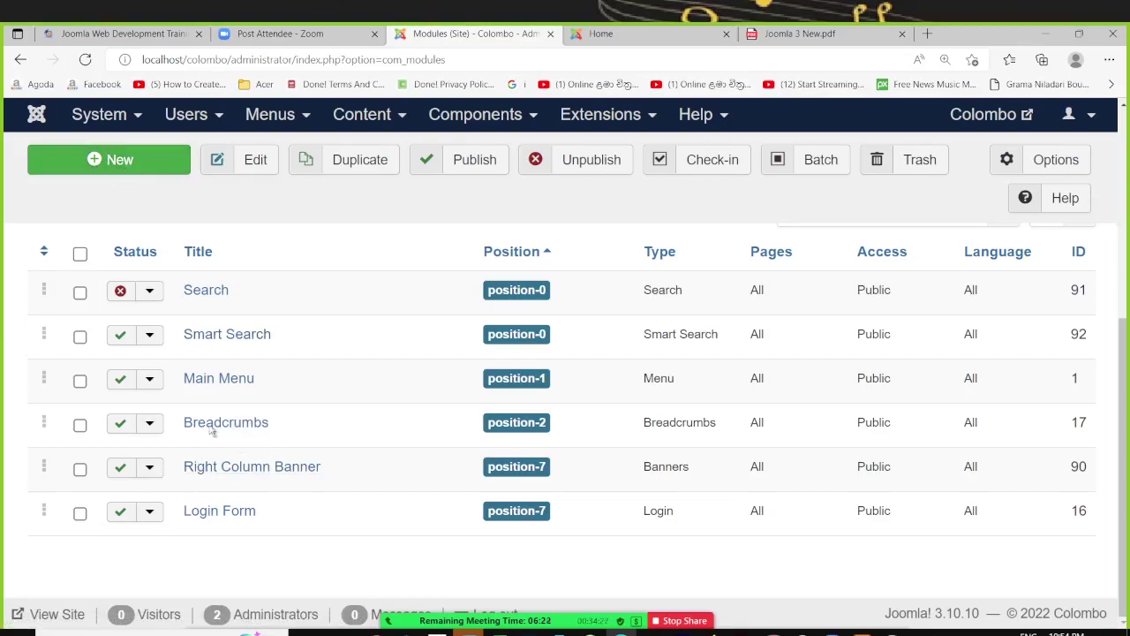
click(255, 470)
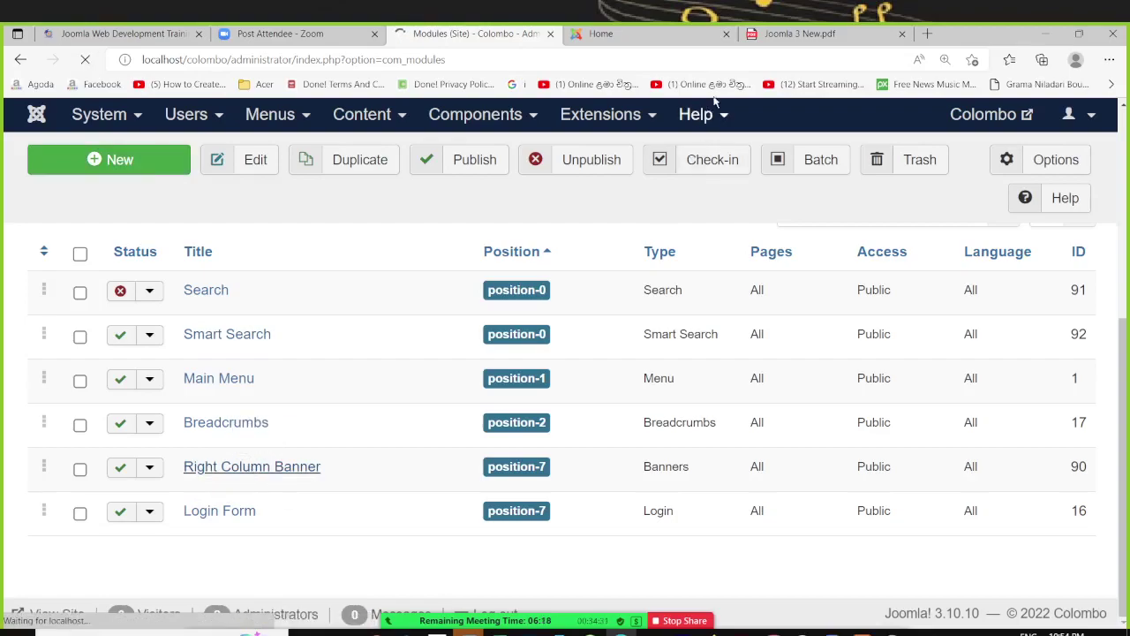
click(779, 37)
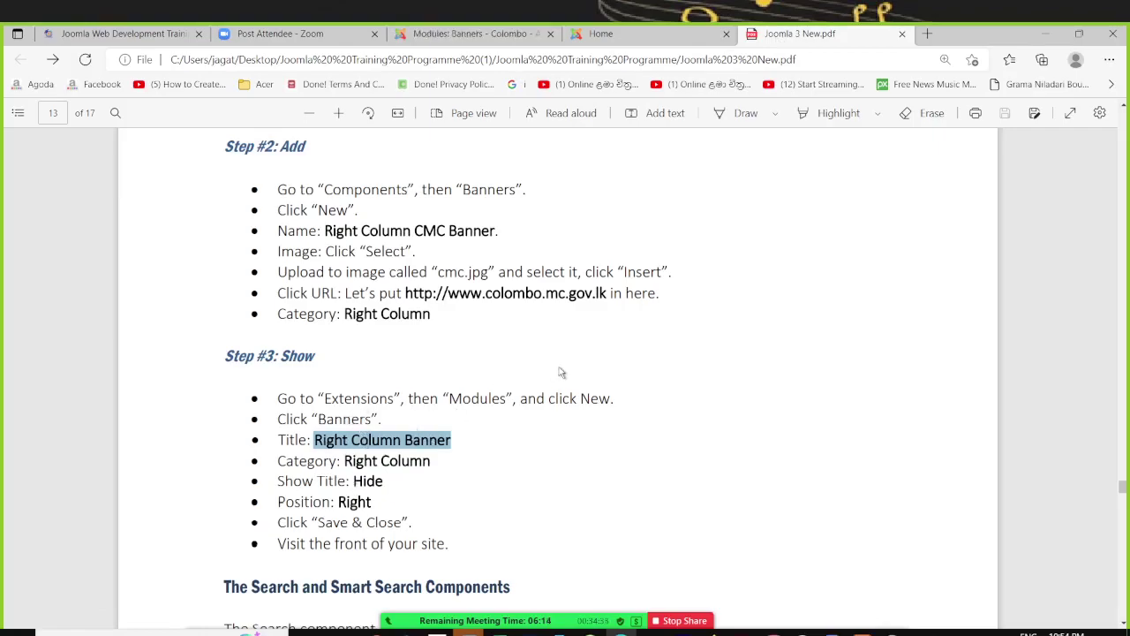
click(446, 39)
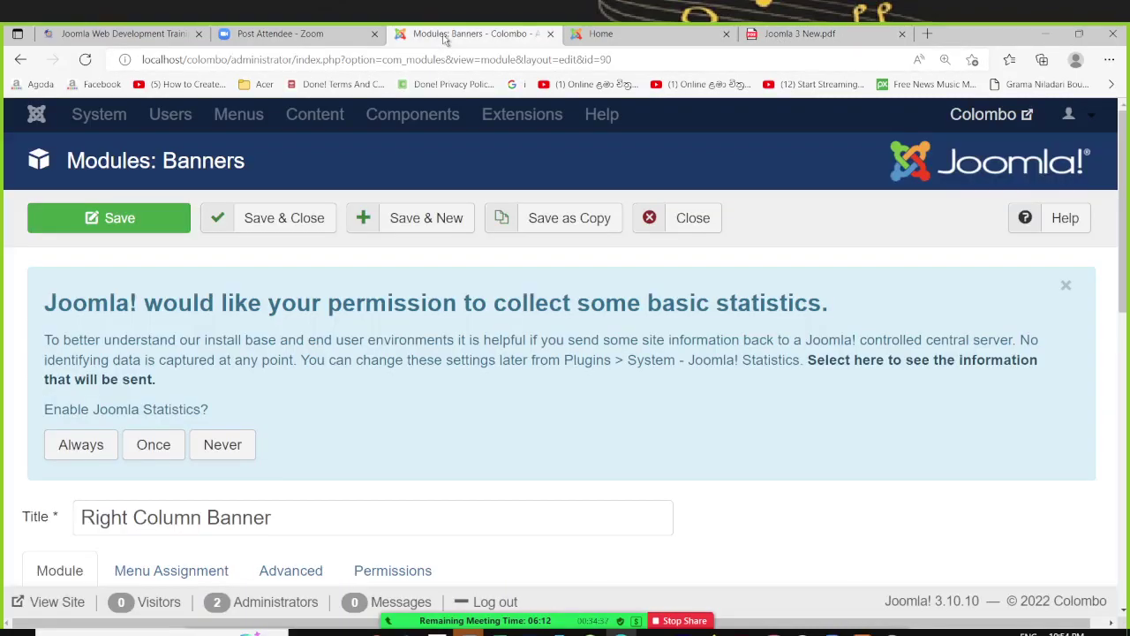
scroll(285, 475, down, 3)
scroll(285, 475, down, 3)
scroll(285, 442, up, 3)
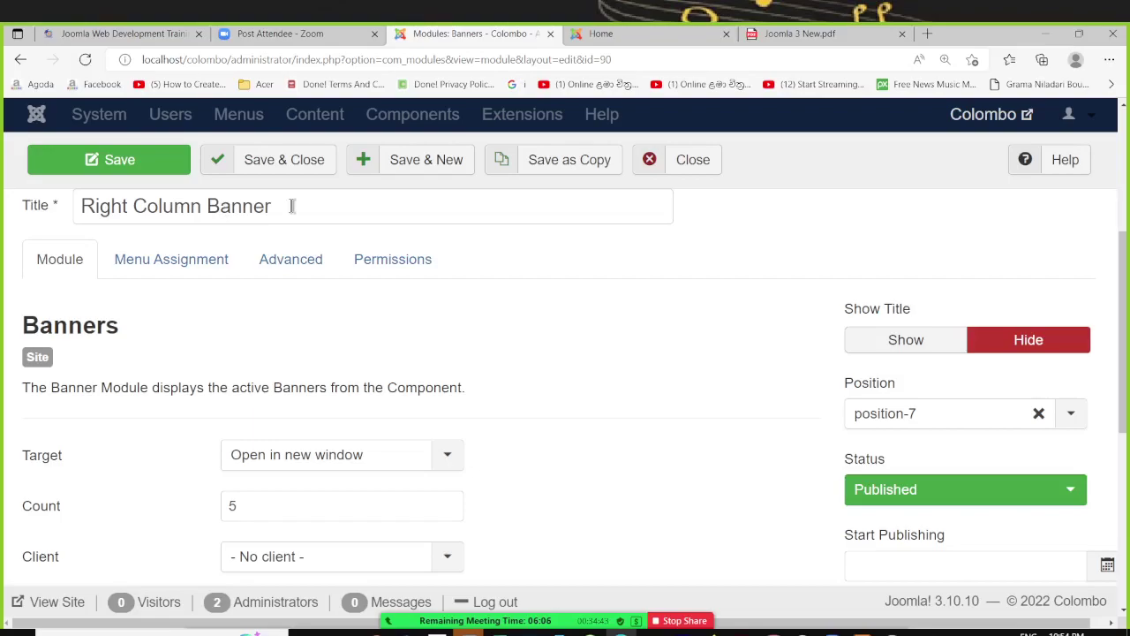
scroll(417, 362, down, 2)
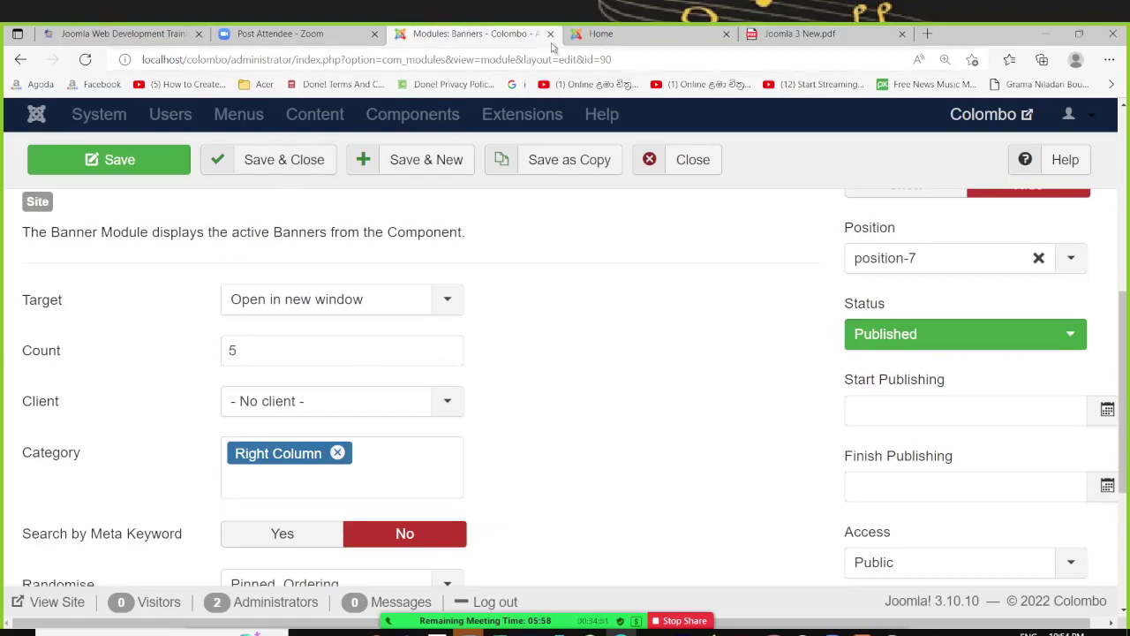
Step: Check the module's Category choices and Show Title setting against the Show instructions in the PDF guide
click(792, 36)
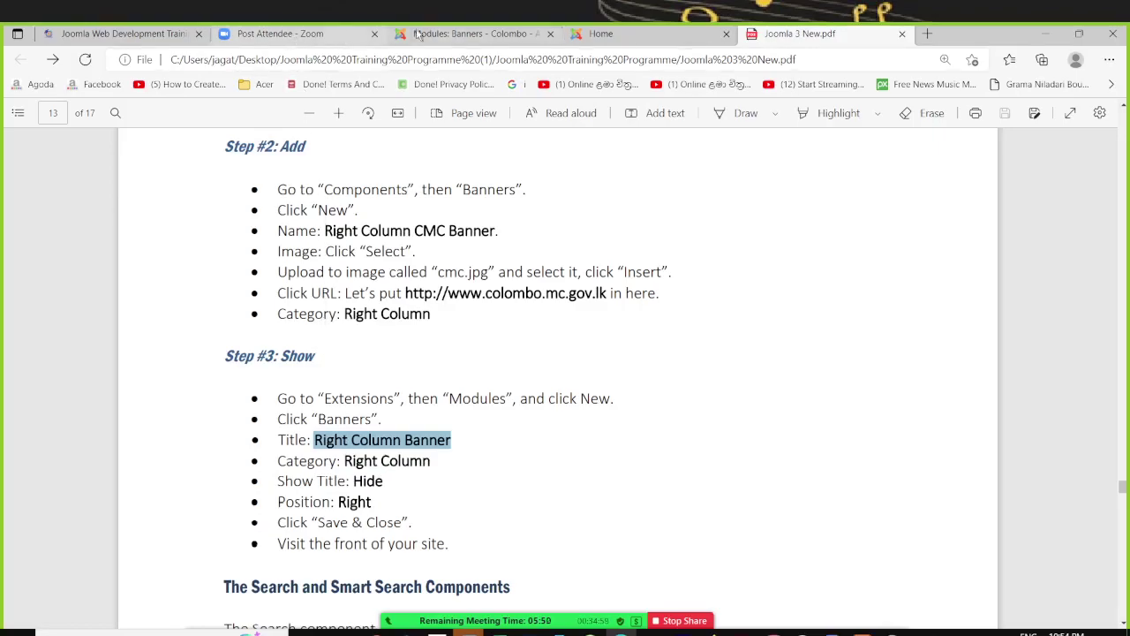
click(472, 34)
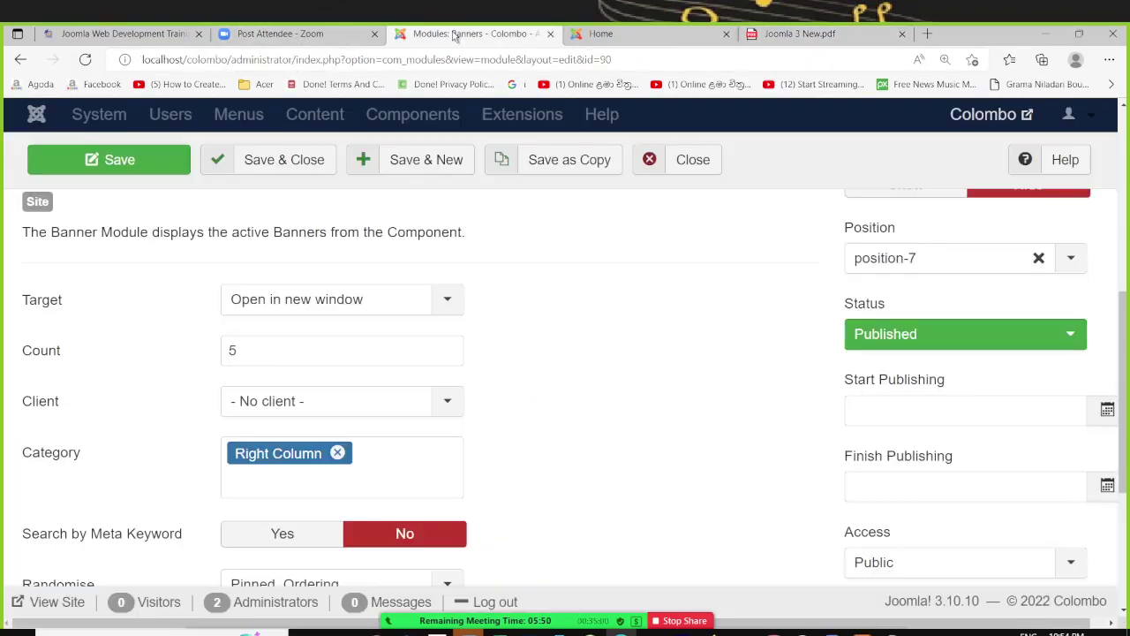
click(366, 460)
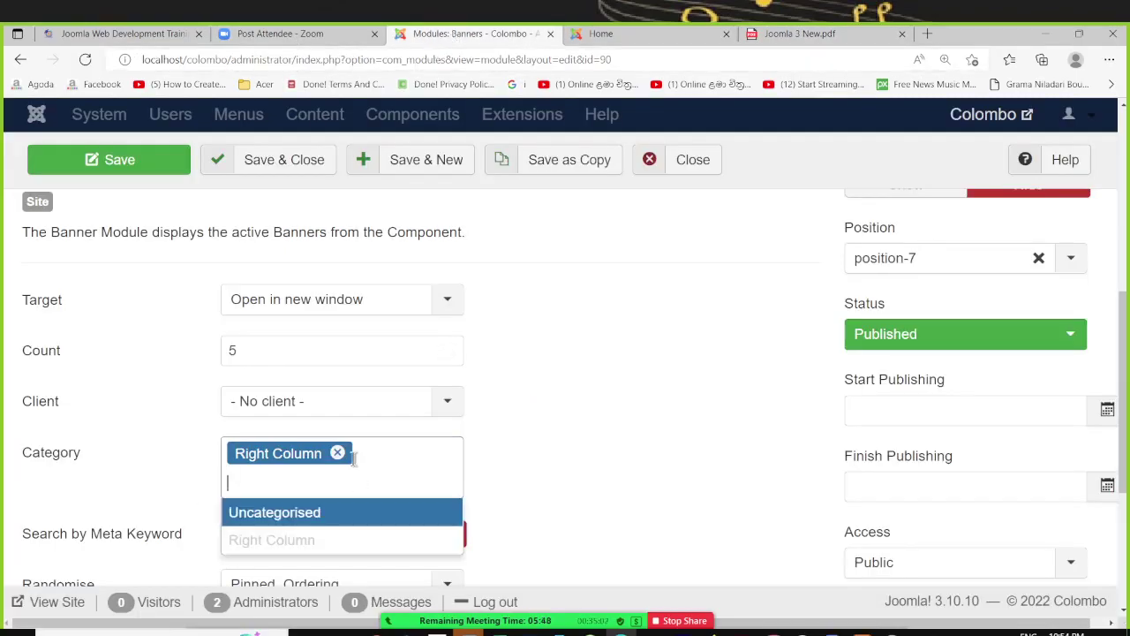
click(598, 442)
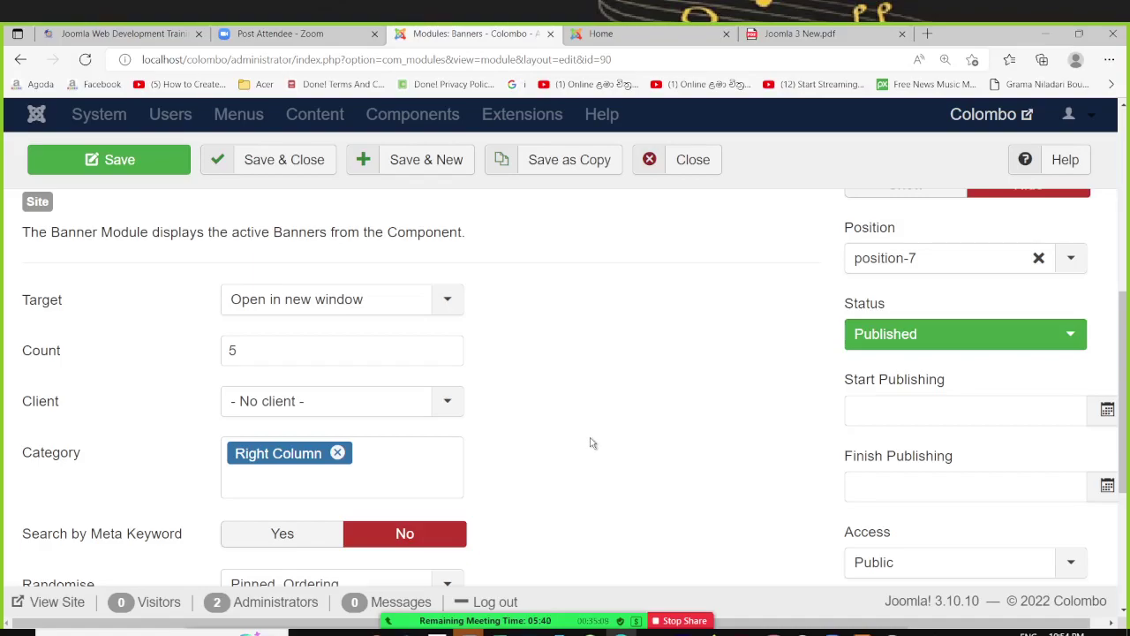
scroll(592, 443, up, 1)
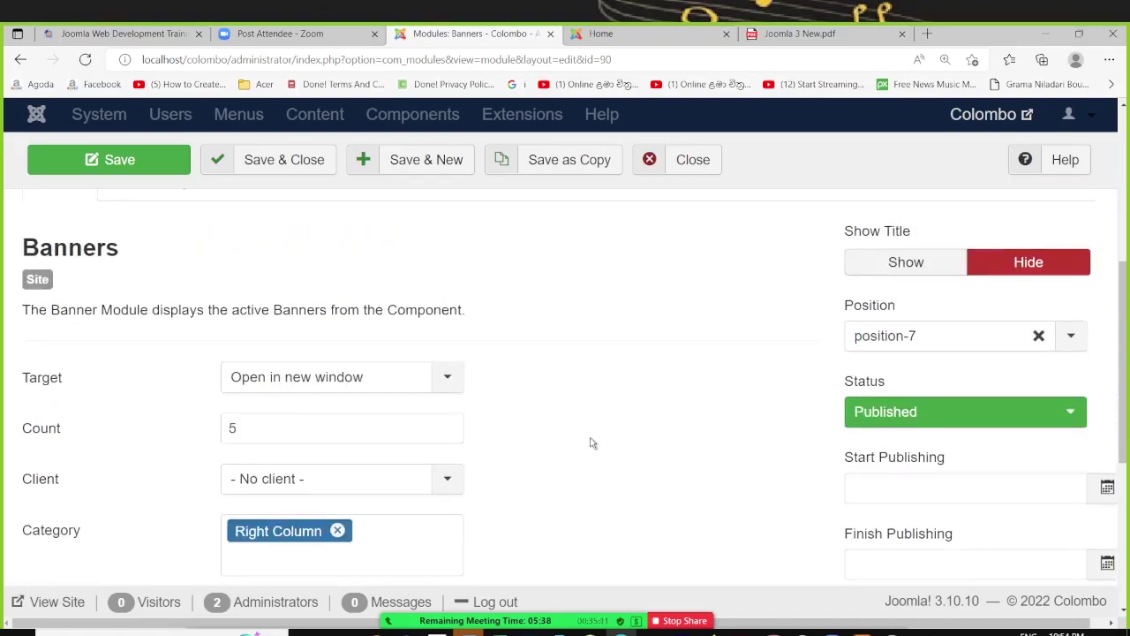
mouse_move(842, 236)
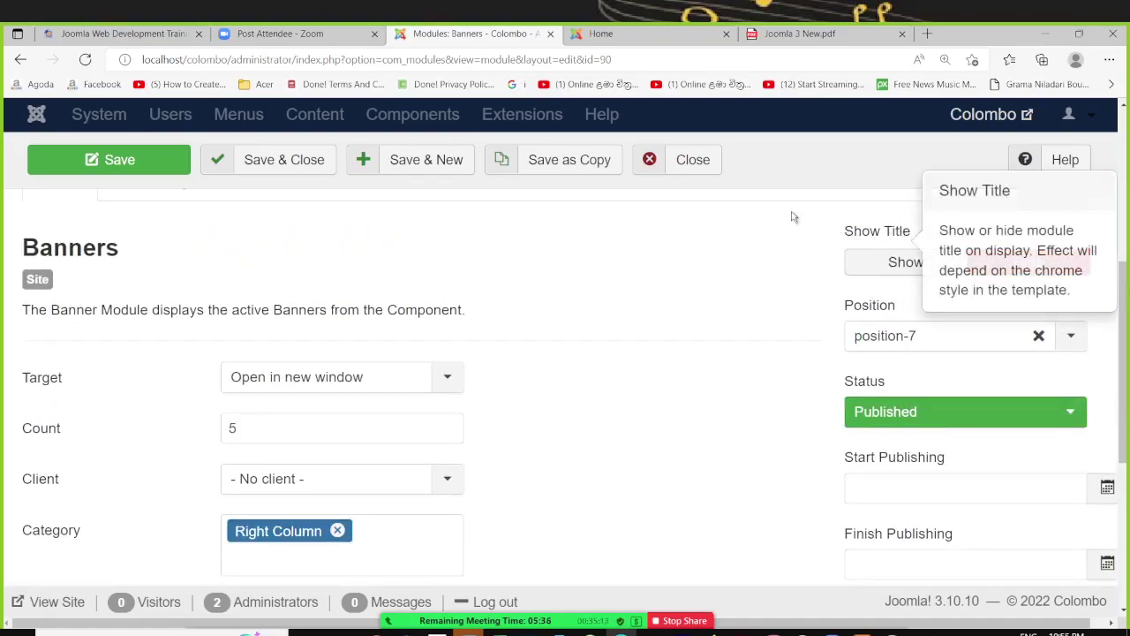
click(787, 33)
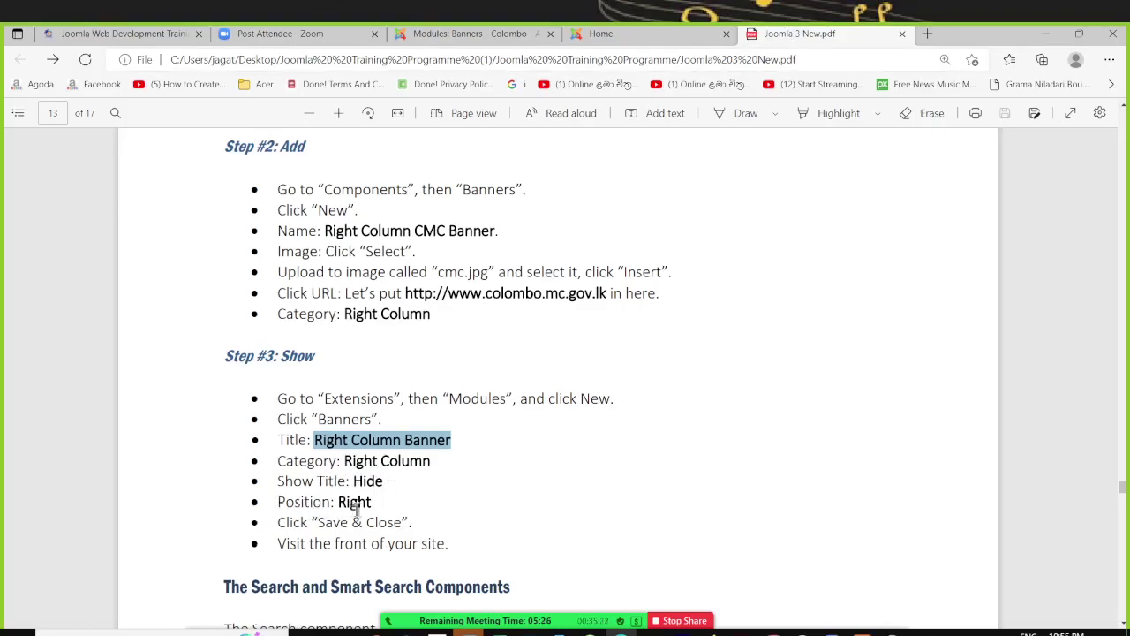
Step: Return to the Joomla administration and set the Right Column Banner module's position to Right [position-7]
click(446, 34)
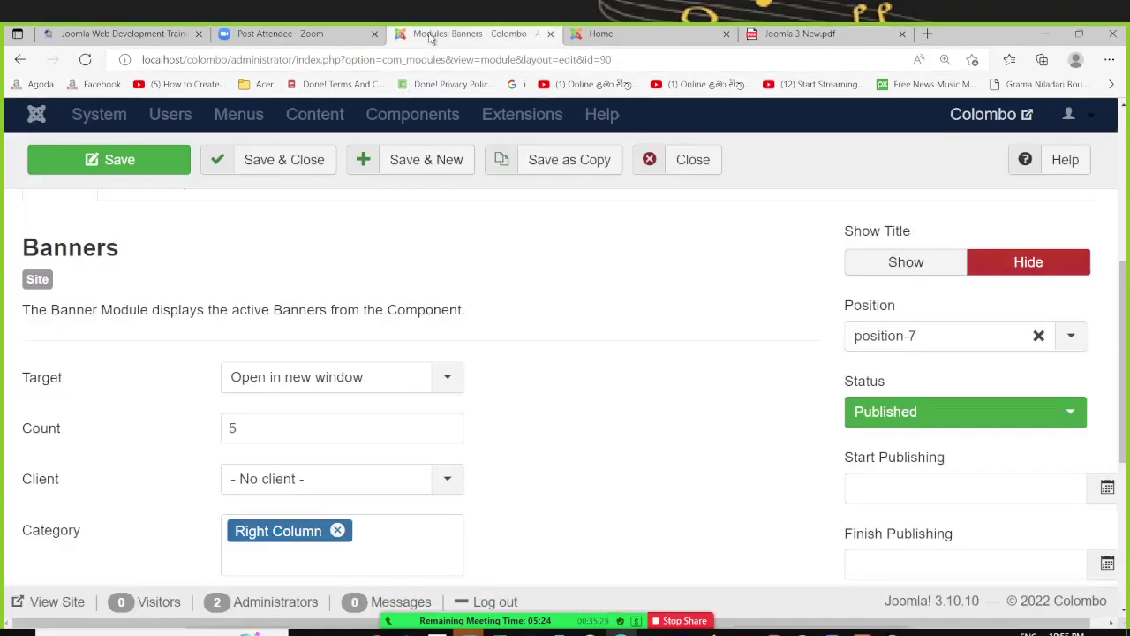
click(972, 340)
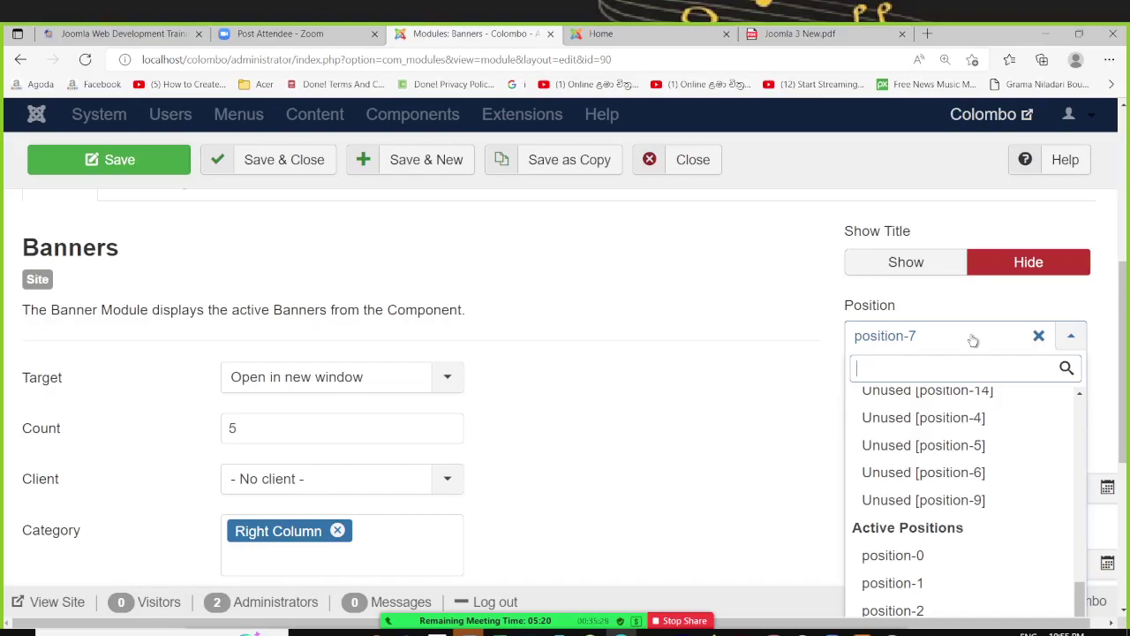
text(Right)
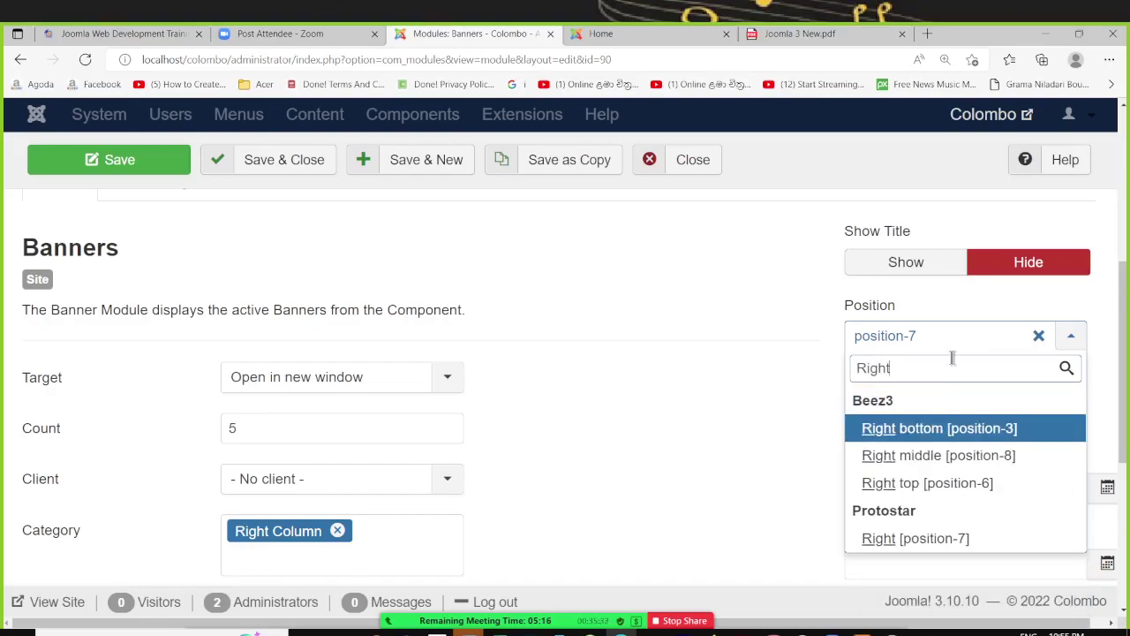
click(917, 547)
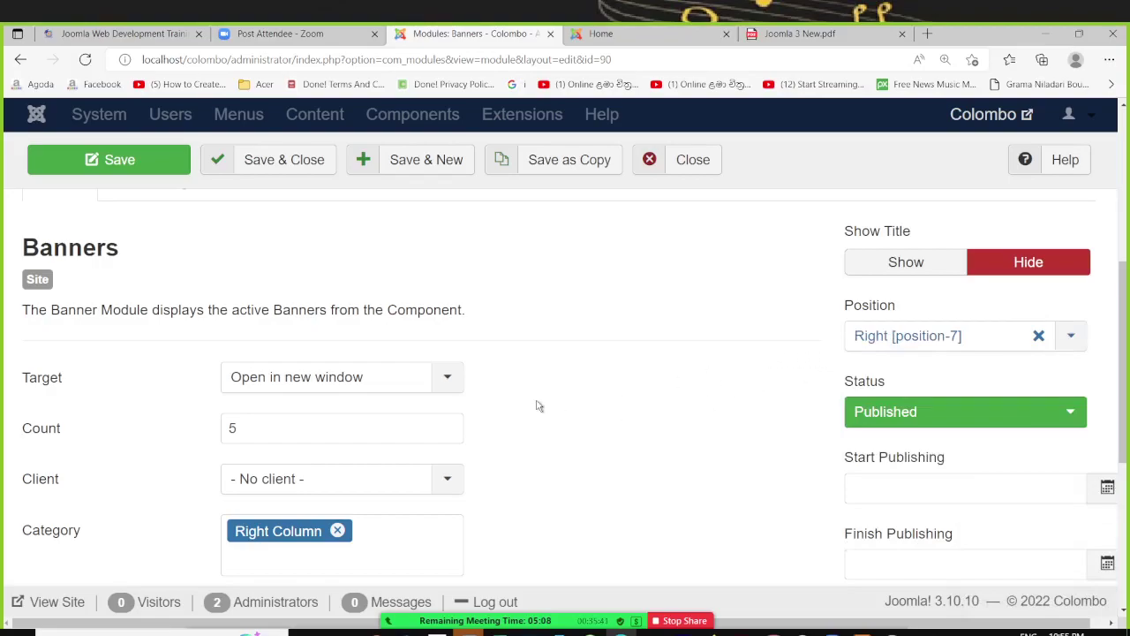
Step: Review the module's title, category and display settings, and save and close the module
scroll(519, 443, up, 2)
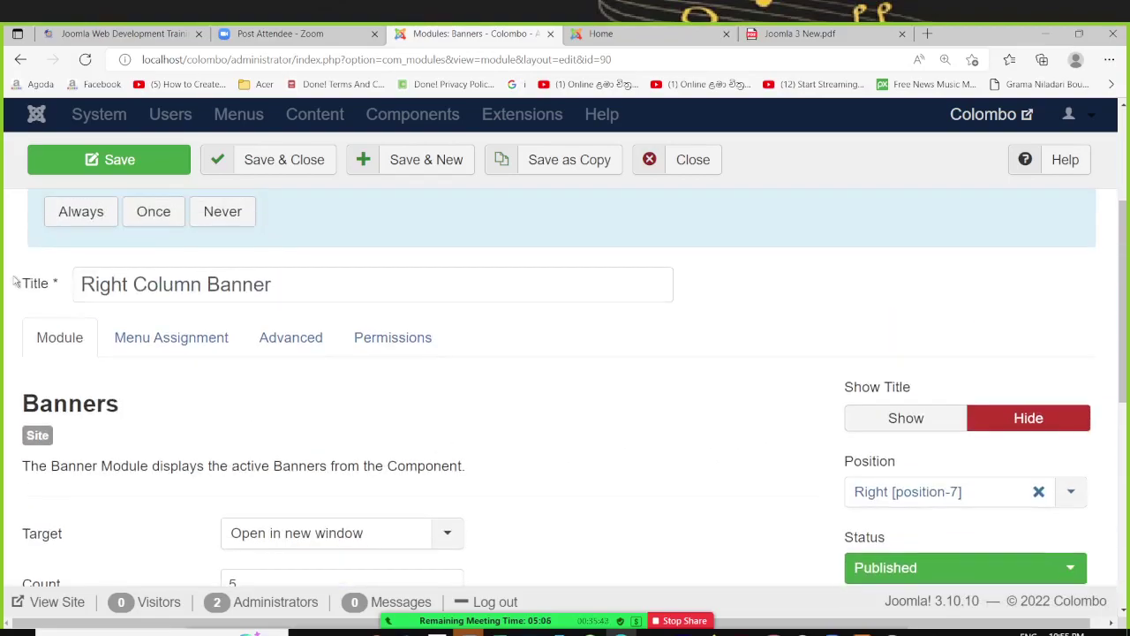
scroll(386, 545, down, 3)
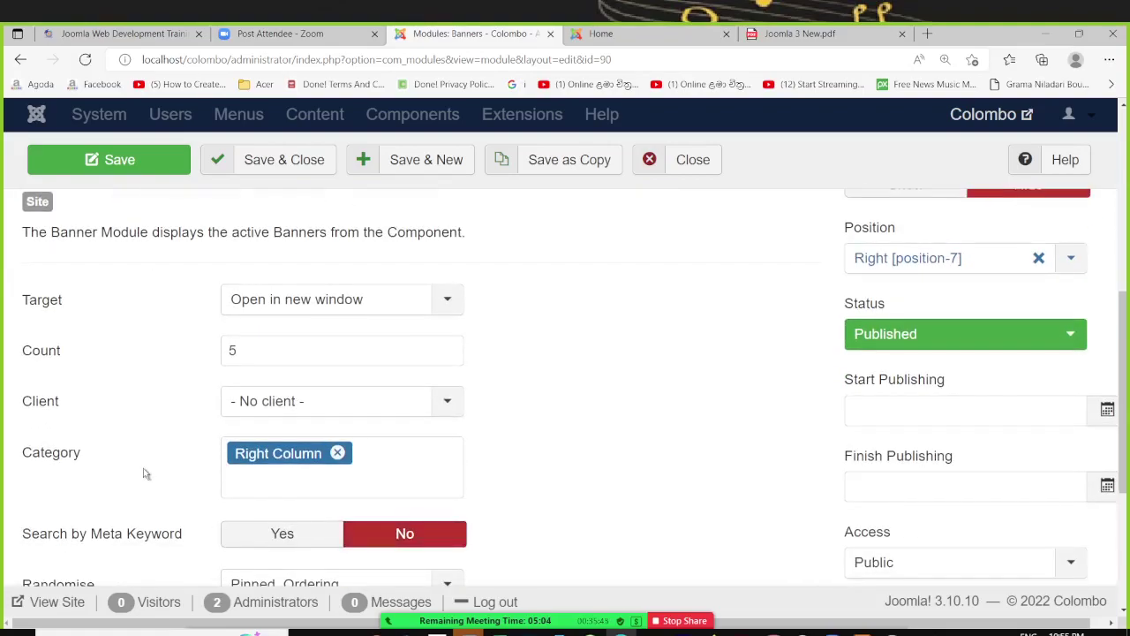
mouse_move(80, 465)
scroll(586, 454, down, 4)
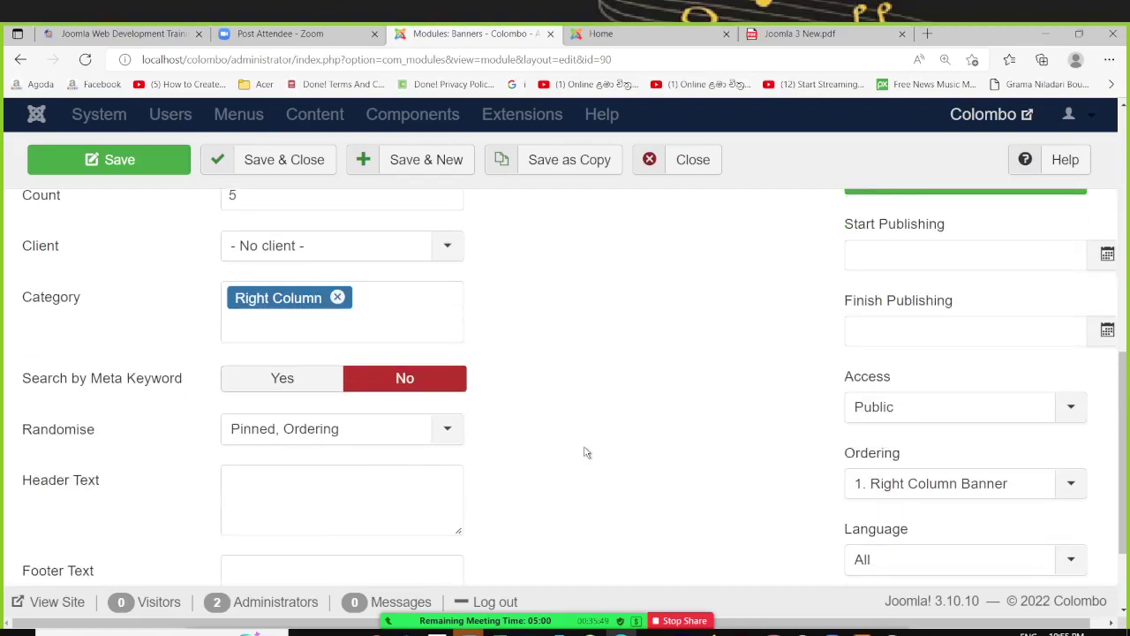
scroll(585, 454, up, 8)
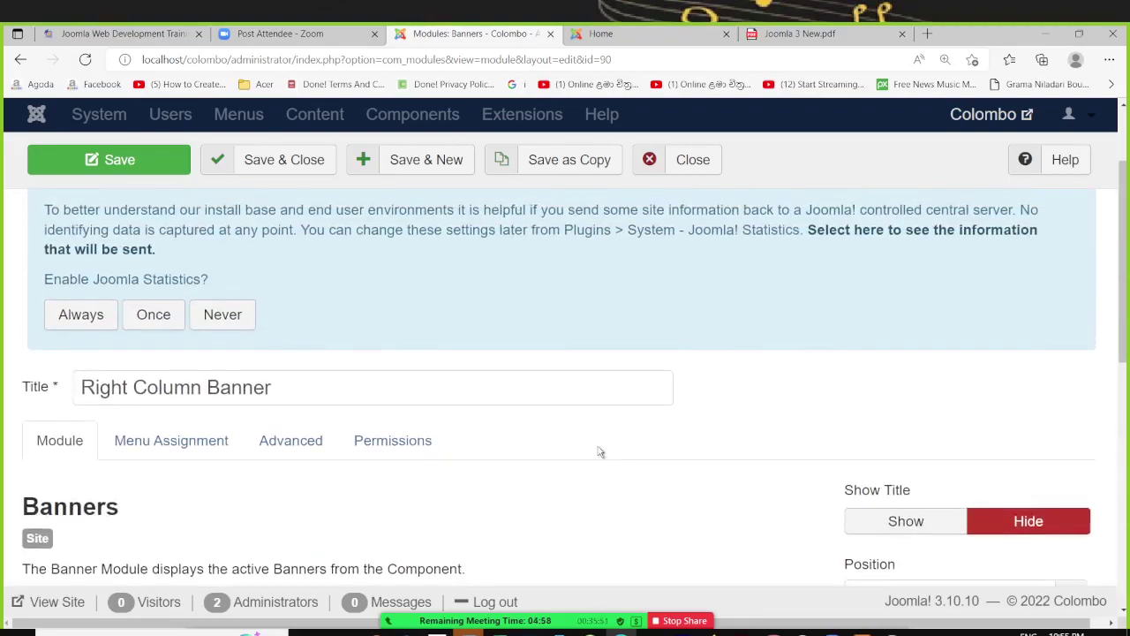
mouse_move(884, 501)
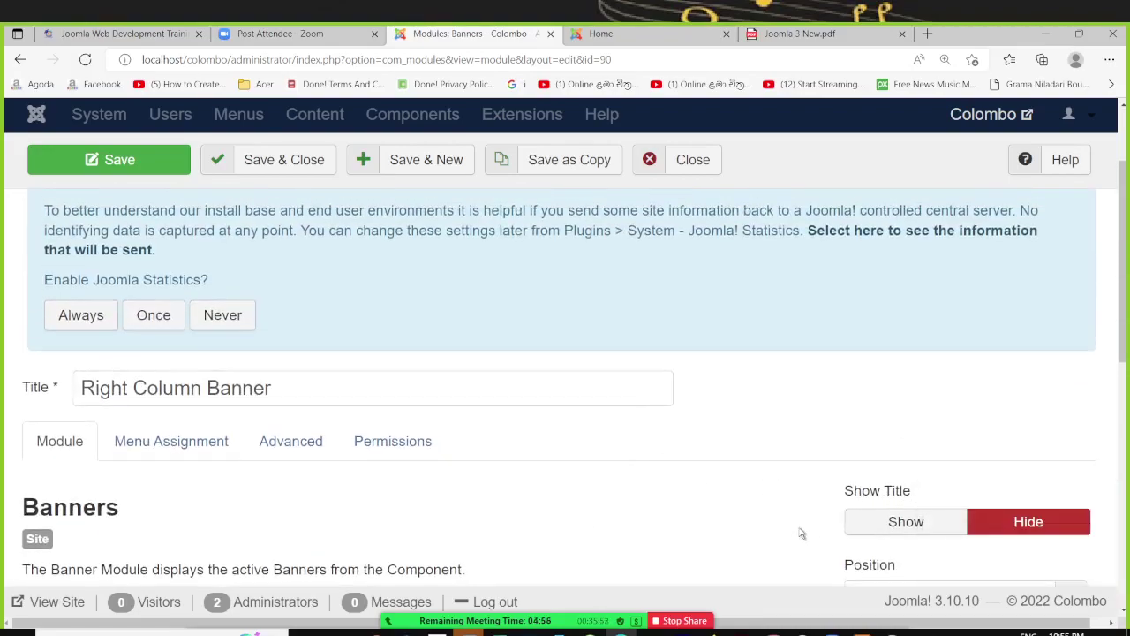
scroll(823, 493, down, 2)
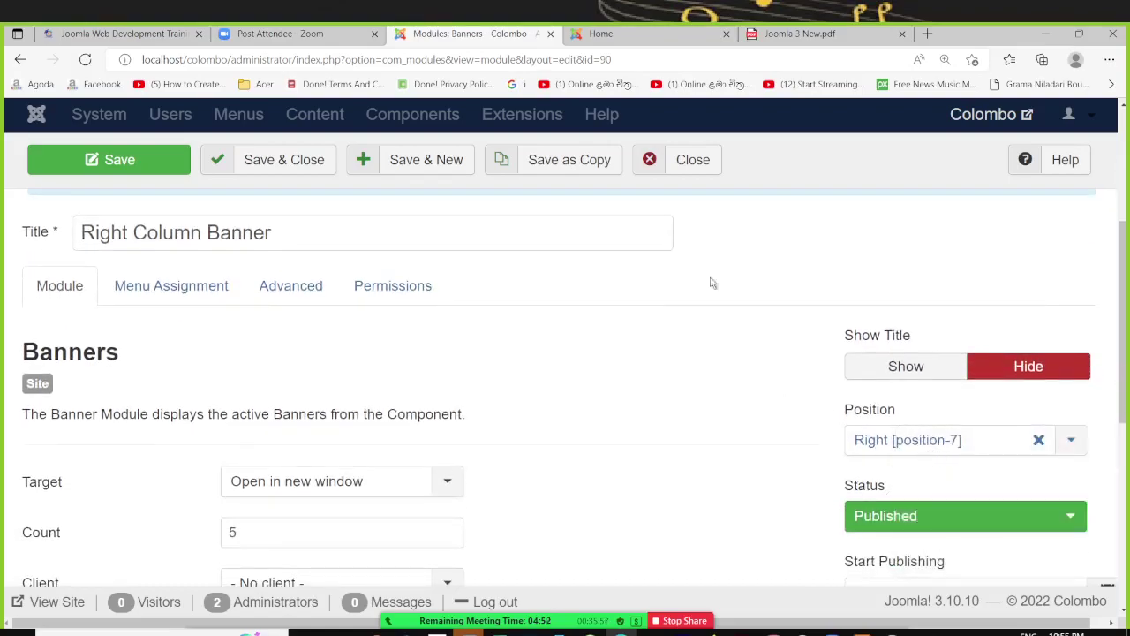
click(309, 157)
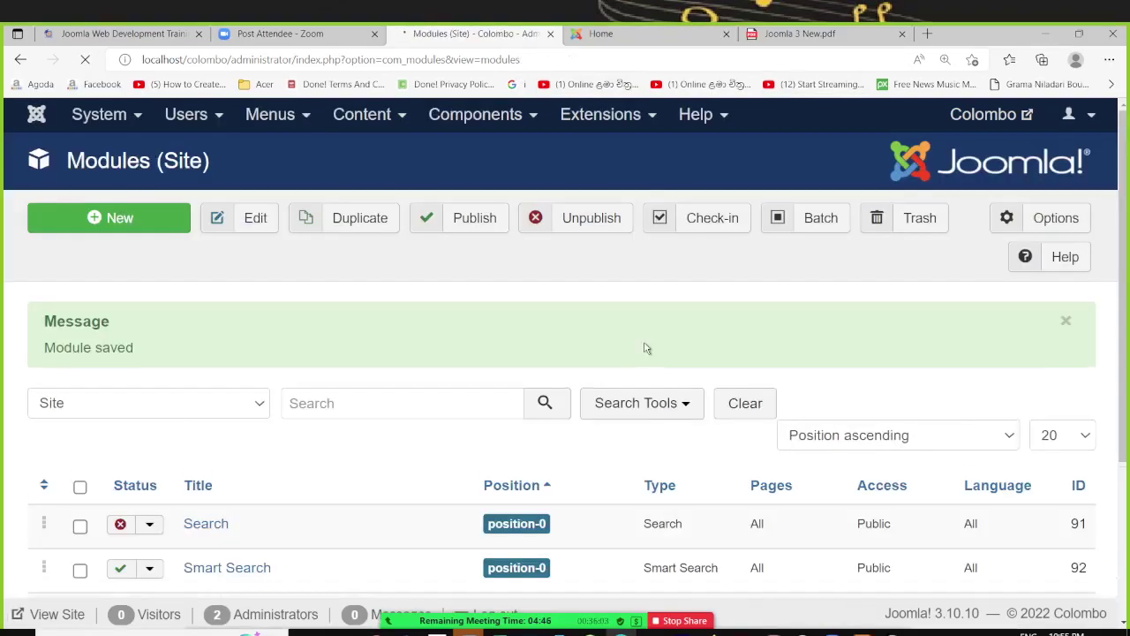
scroll(588, 386, down, 6)
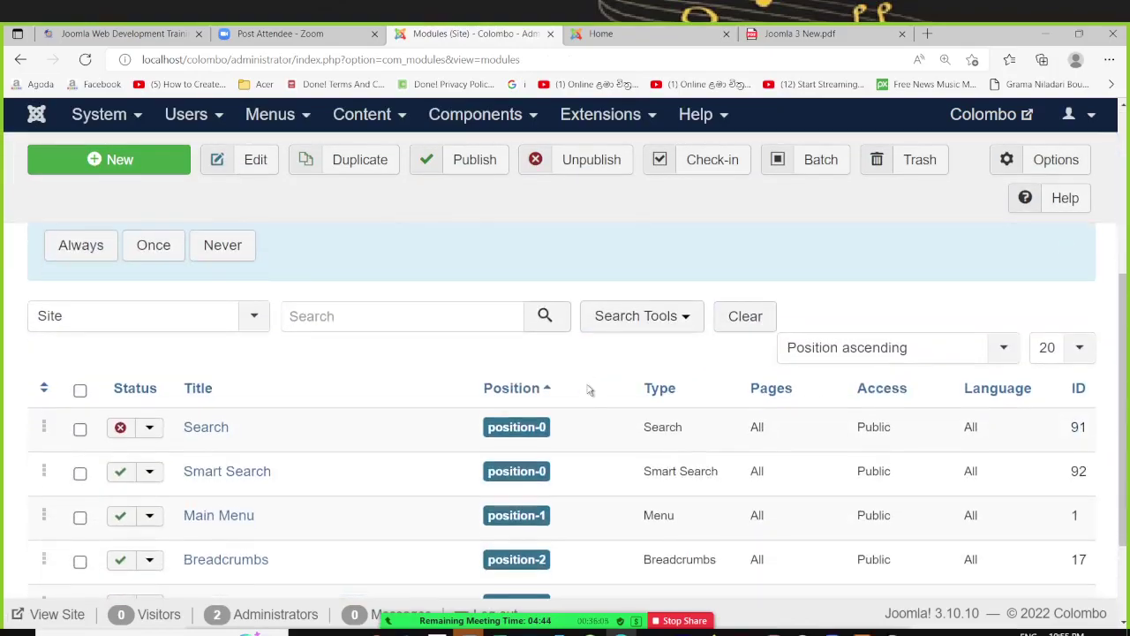
scroll(587, 384, up, 6)
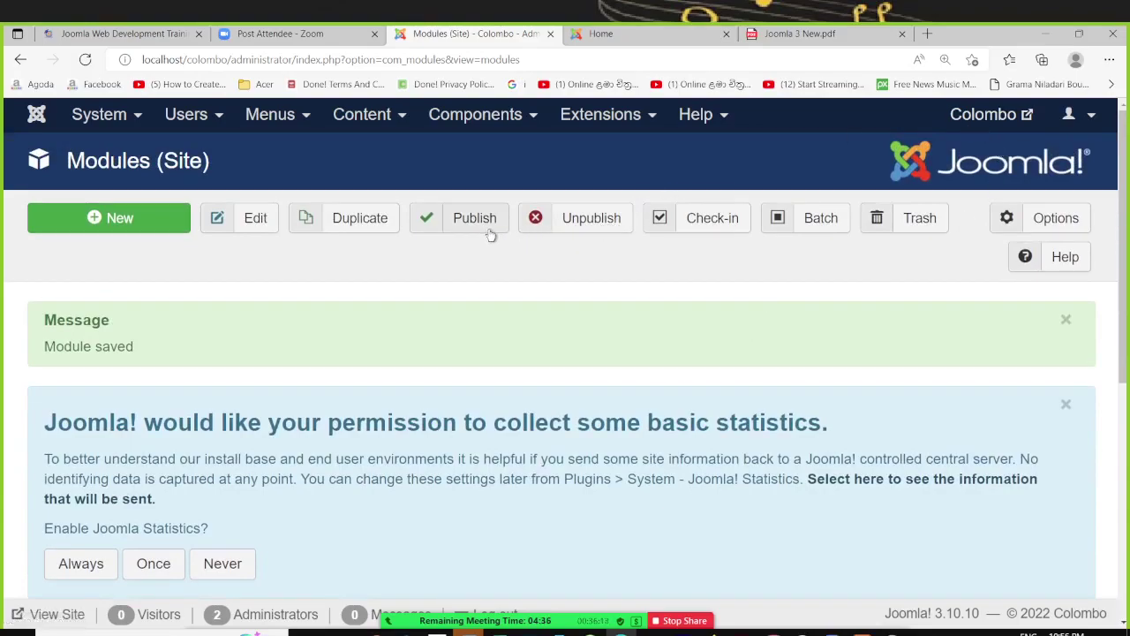
Step: Read the PDF guide's instructions for the Search and Smart Search Components
click(789, 37)
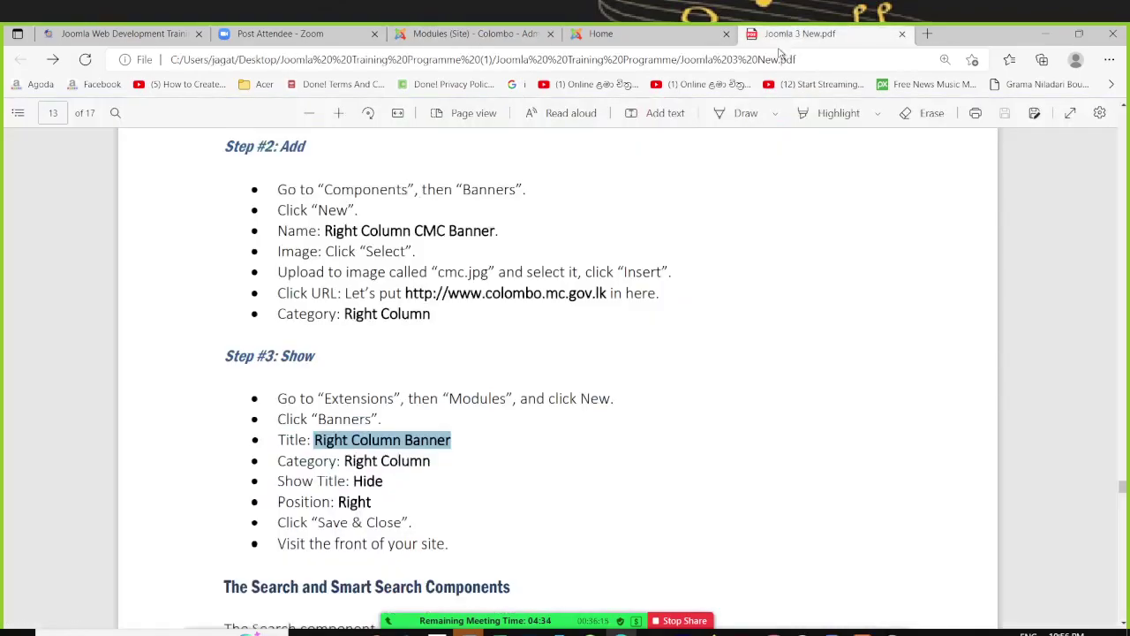
scroll(550, 479, down, 4)
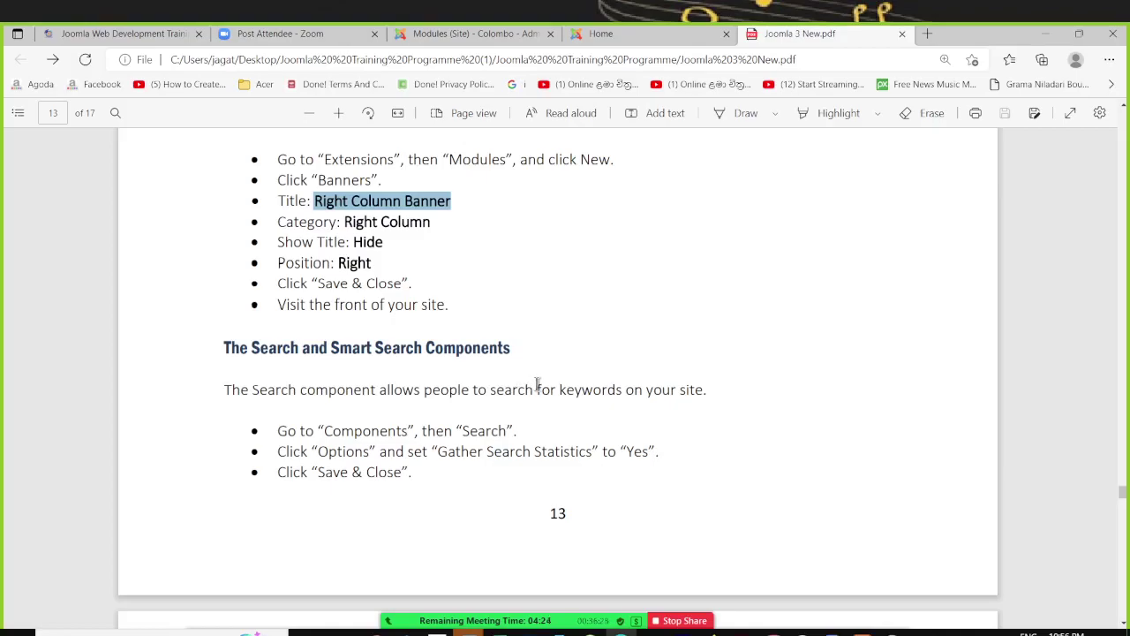
scroll(422, 486, down, 1)
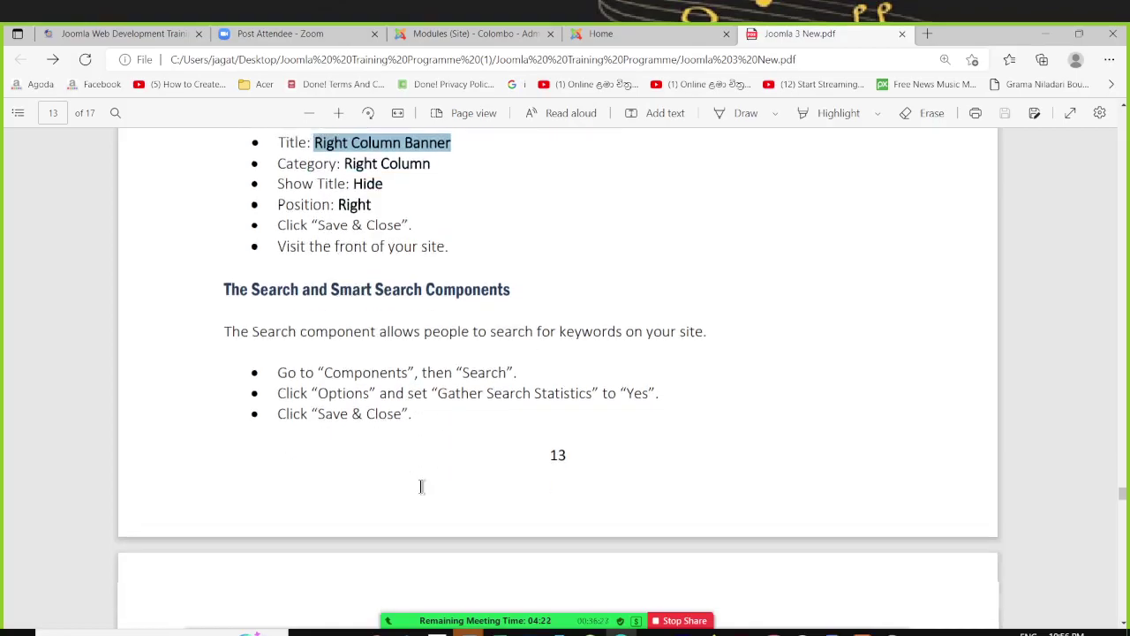
scroll(422, 487, down, 2)
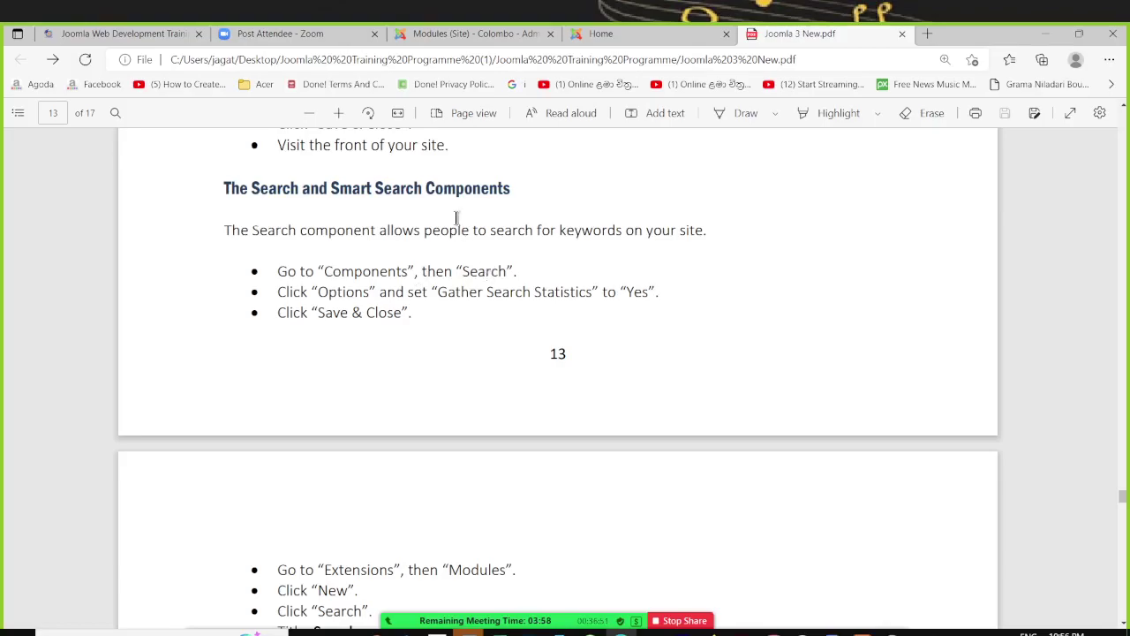
Step: Return to the Joomla administration, open the Search component and look through its recorded search phrases
click(483, 31)
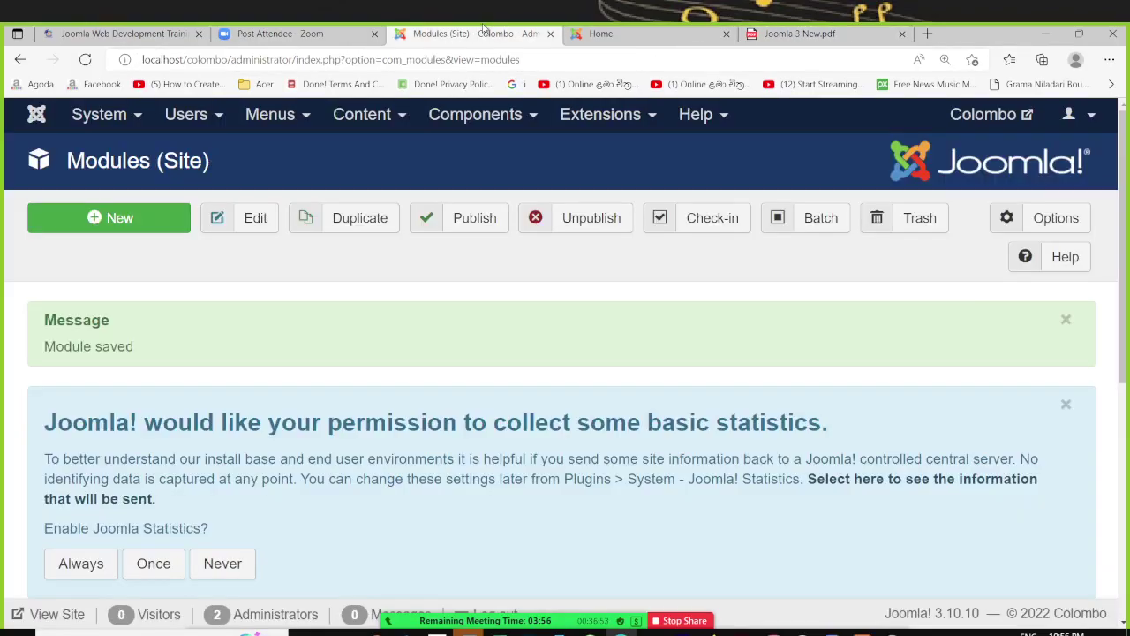
scroll(429, 411, down, 5)
scroll(429, 410, up, 5)
click(483, 122)
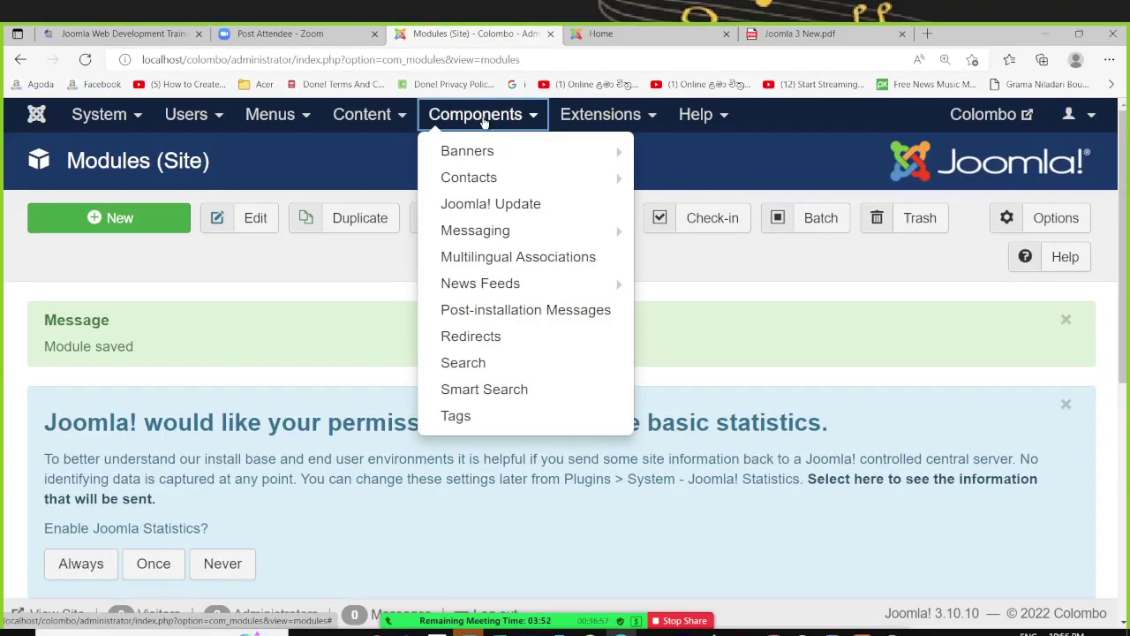
click(467, 363)
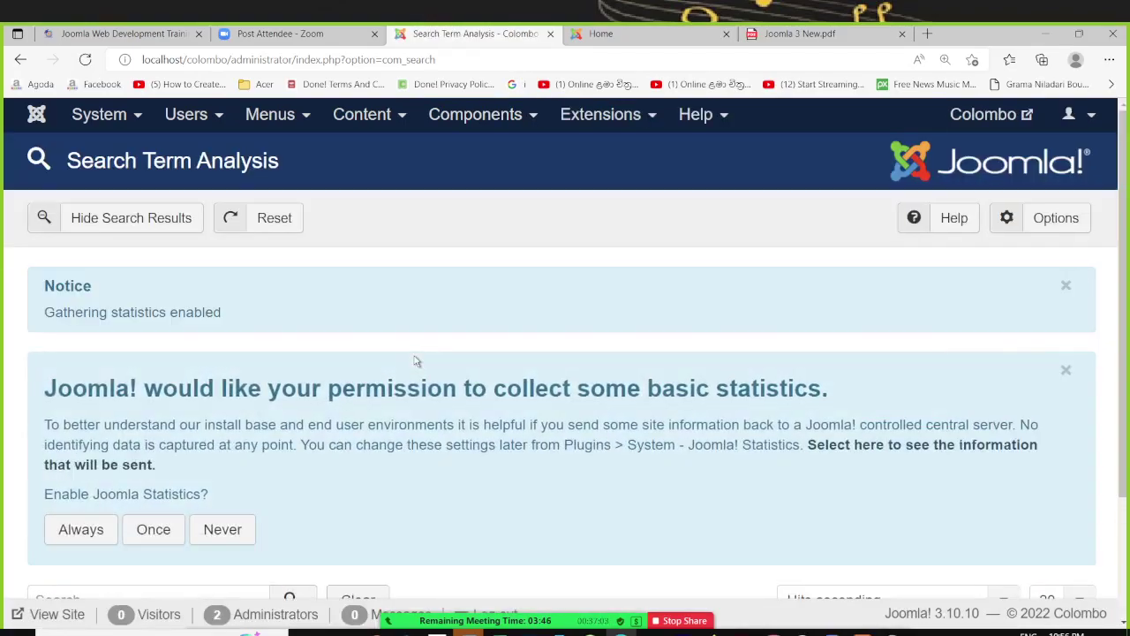
scroll(417, 360, down, 1)
scroll(417, 360, down, 1)
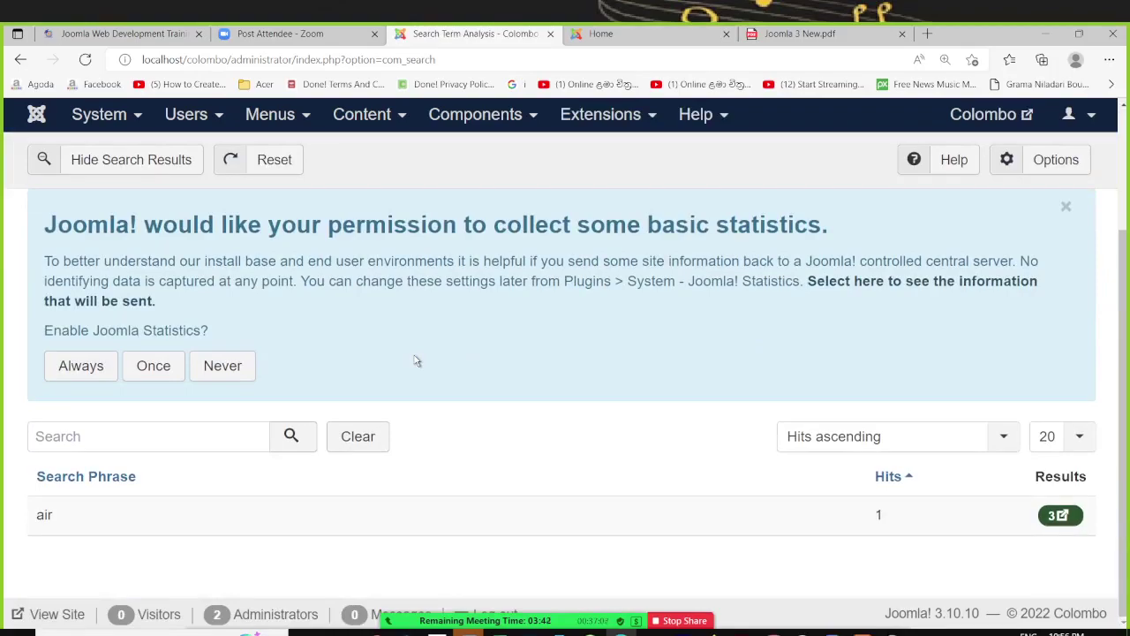
scroll(417, 360, up, 2)
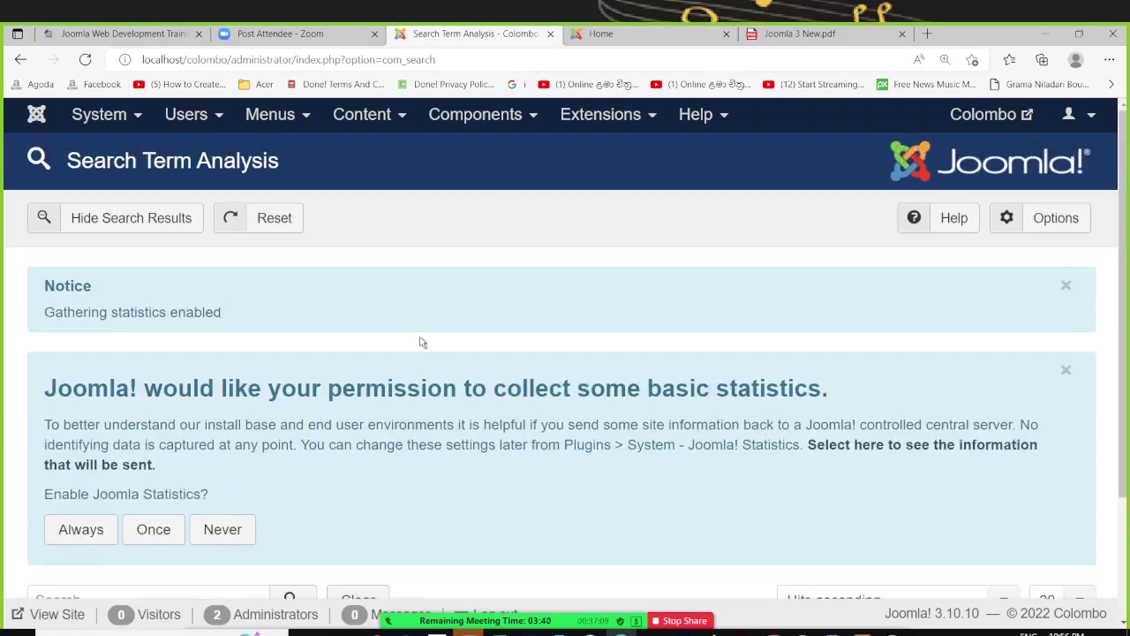
scroll(417, 361, down, 2)
scroll(416, 345, up, 2)
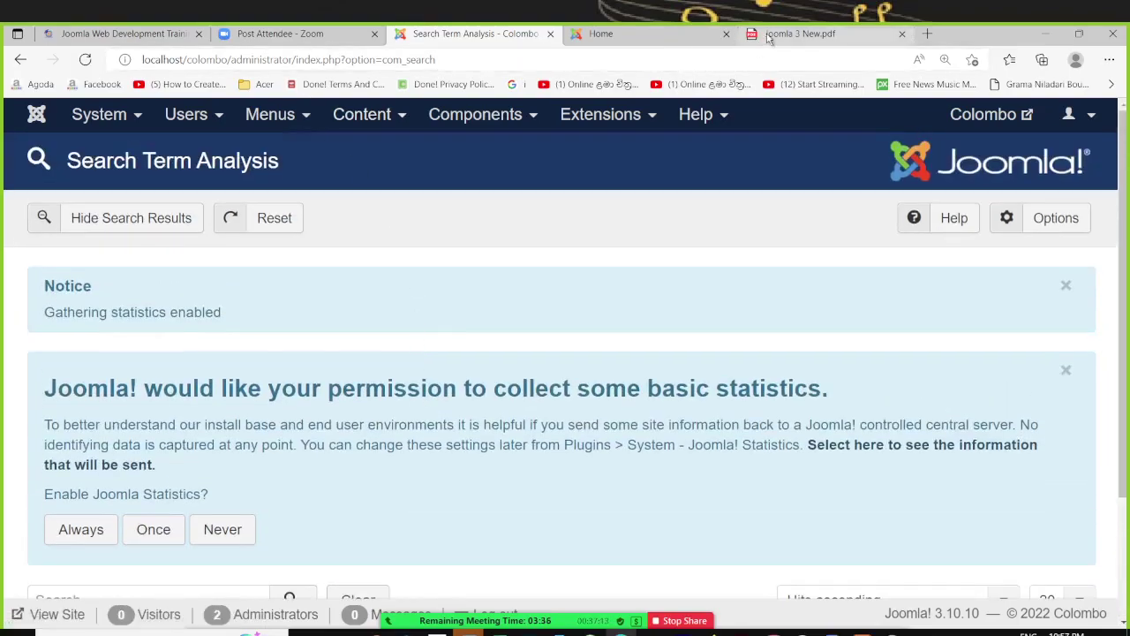
Step: Consult the guide's Search instructions and open the Search component's options to review its settings
click(768, 35)
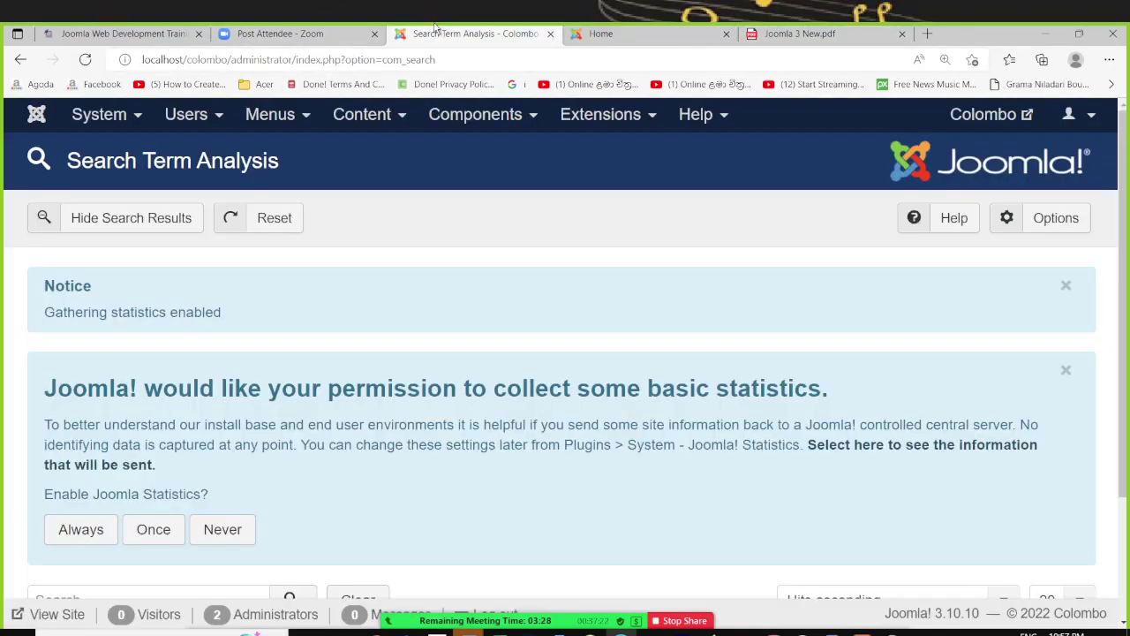
click(468, 33)
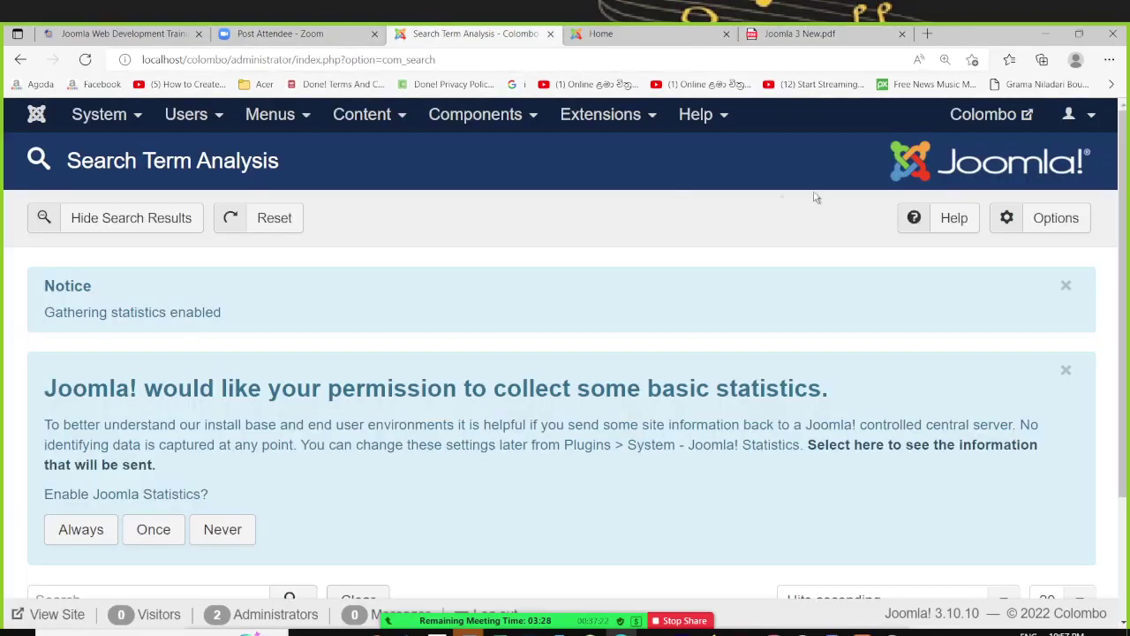
click(1064, 221)
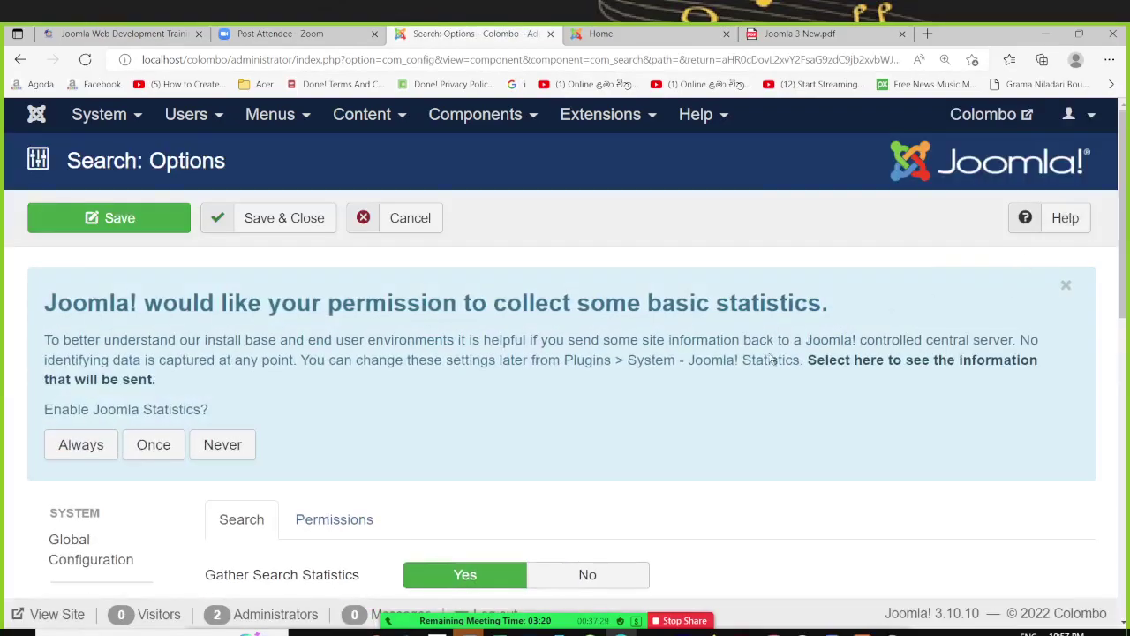
scroll(736, 347, down, 2)
scroll(740, 340, down, 2)
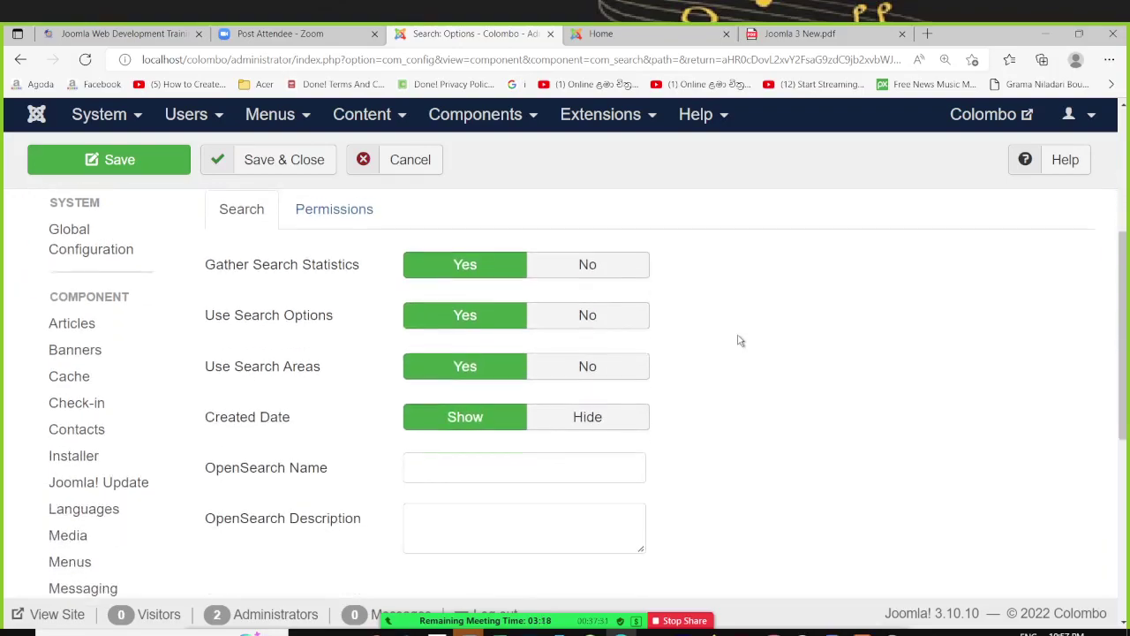
scroll(740, 341, down, 1)
scroll(740, 341, up, 2)
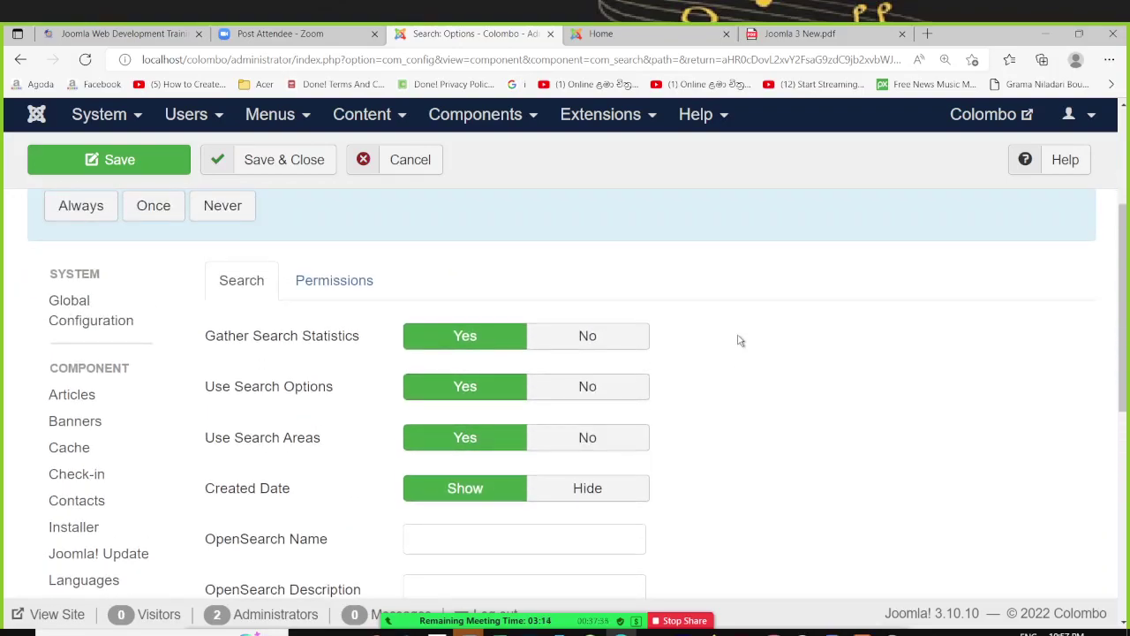
scroll(665, 270, up, 3)
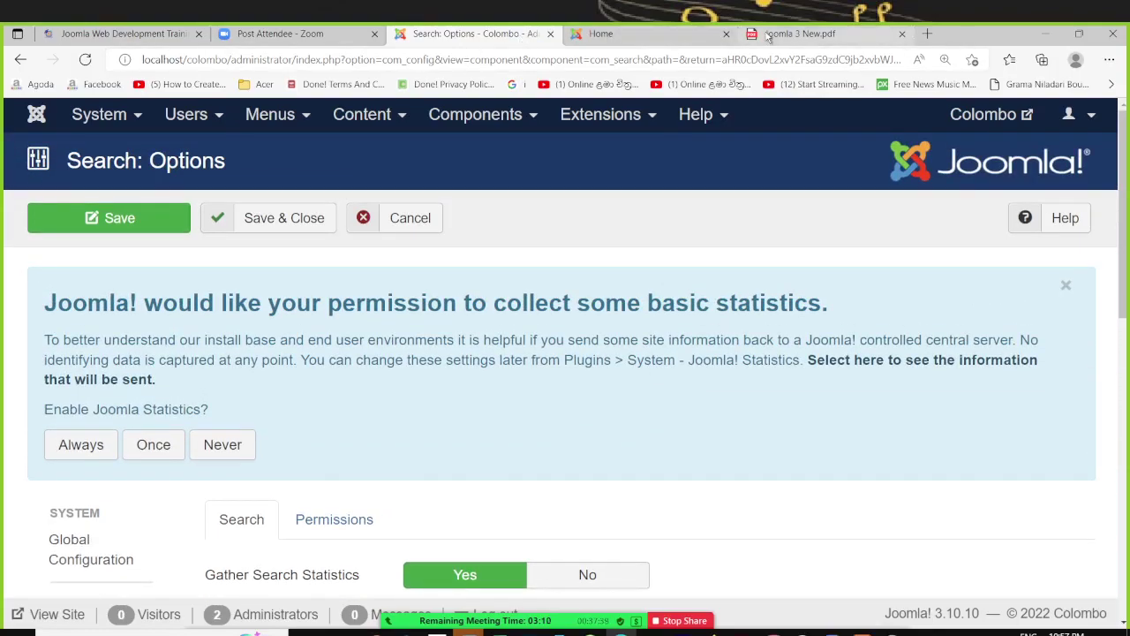
Step: Check against the guide that Gather Search Statistics is set to Yes, and save and close the Search options
click(799, 34)
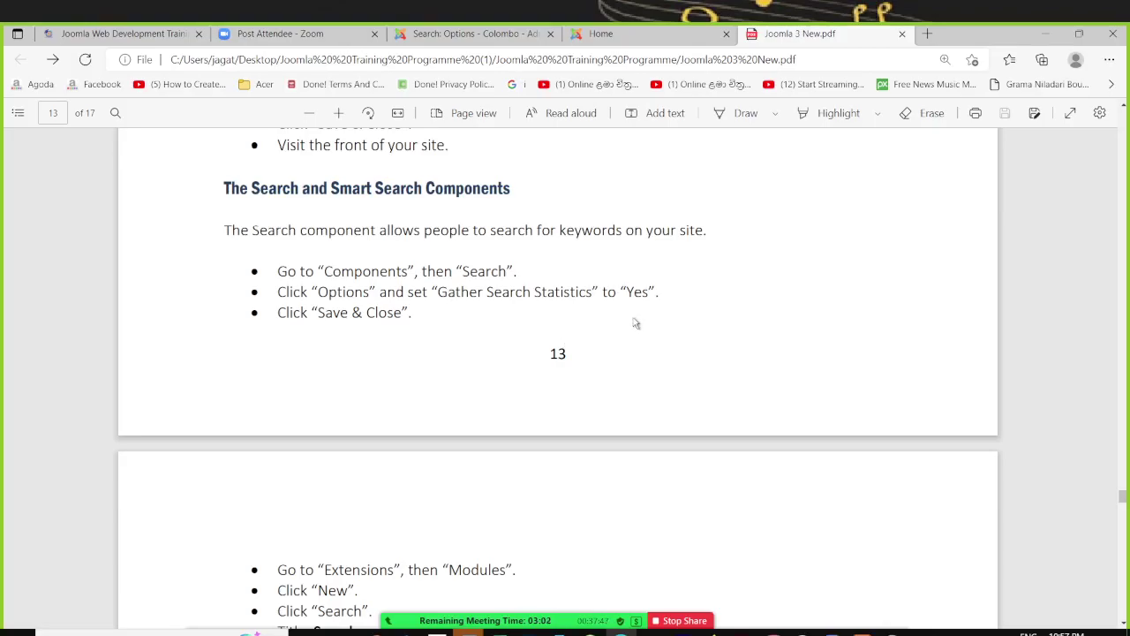
click(467, 37)
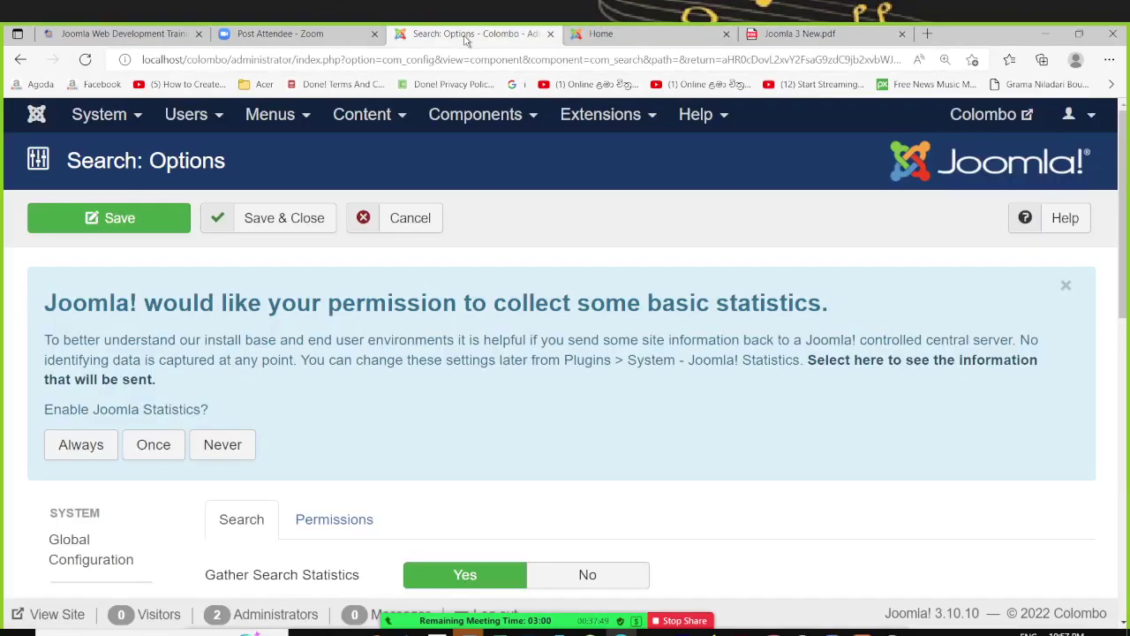
scroll(411, 437, down, 2)
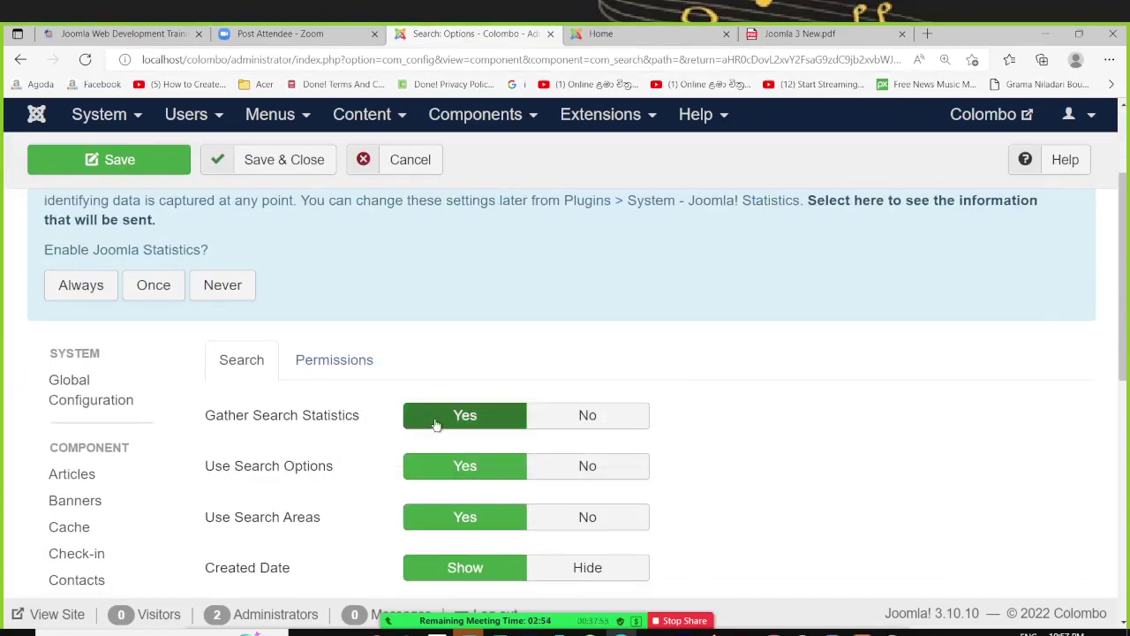
scroll(341, 507, down, 2)
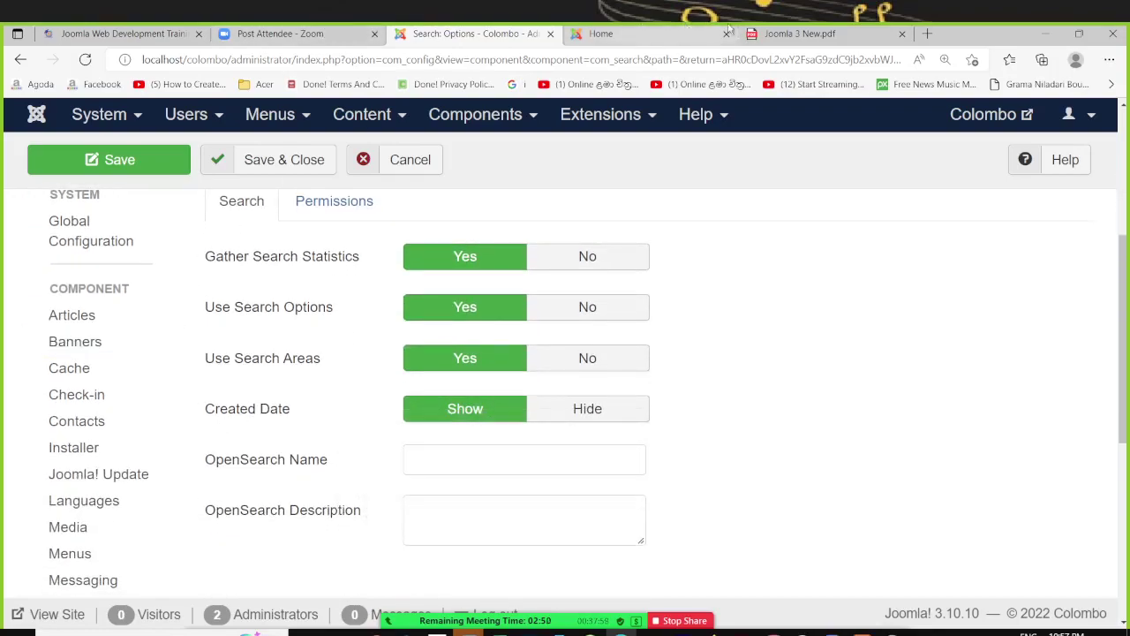
click(760, 33)
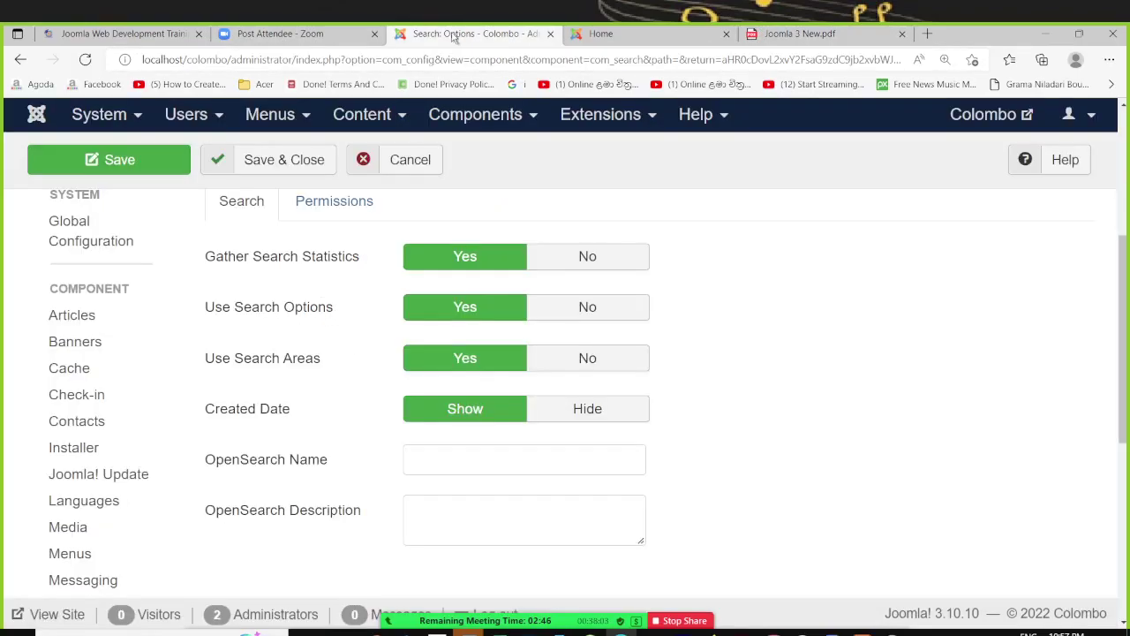
click(472, 33)
click(281, 168)
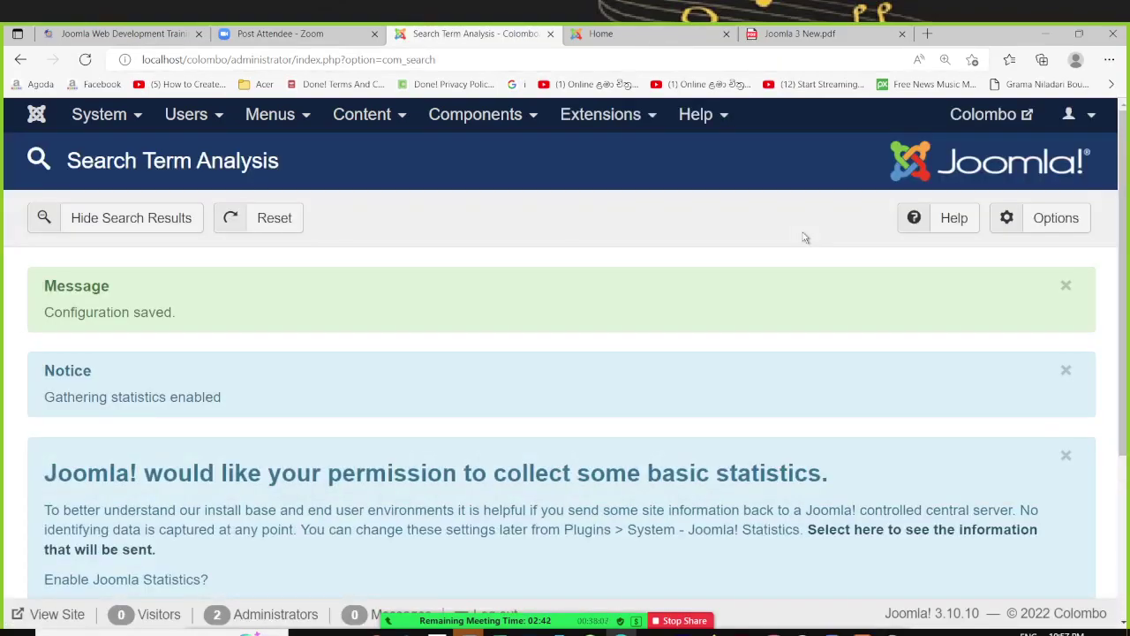
Step: Check the recorded search phrases, and read the PDF guide's instructions for adding a module titled Search
scroll(537, 353, down, 3)
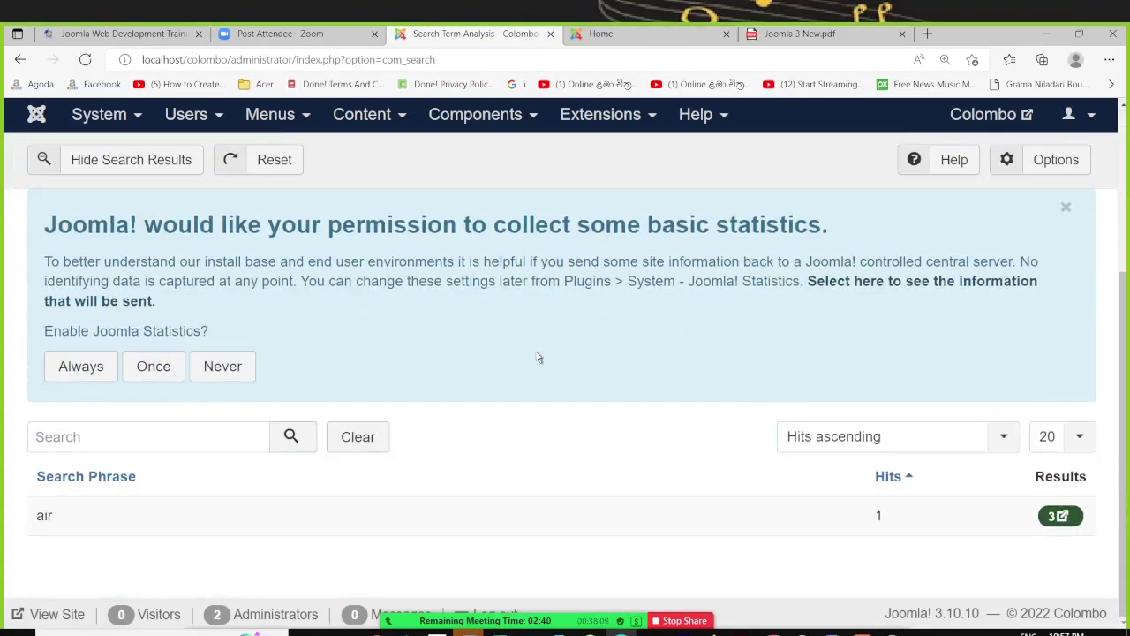
scroll(536, 352, up, 3)
click(835, 31)
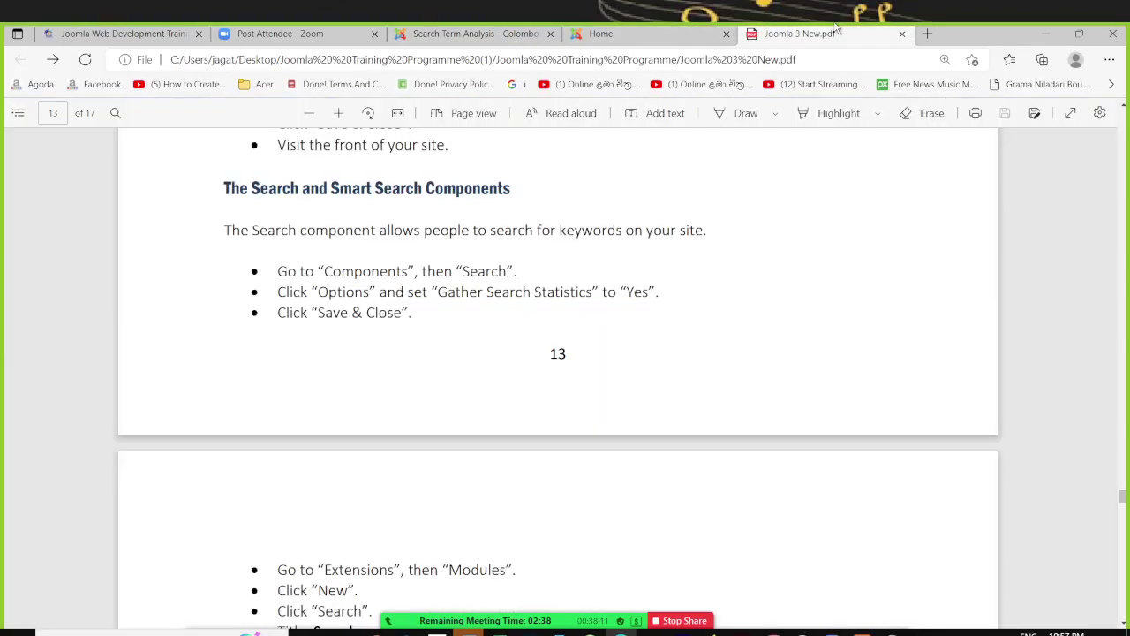
scroll(462, 361, down, 3)
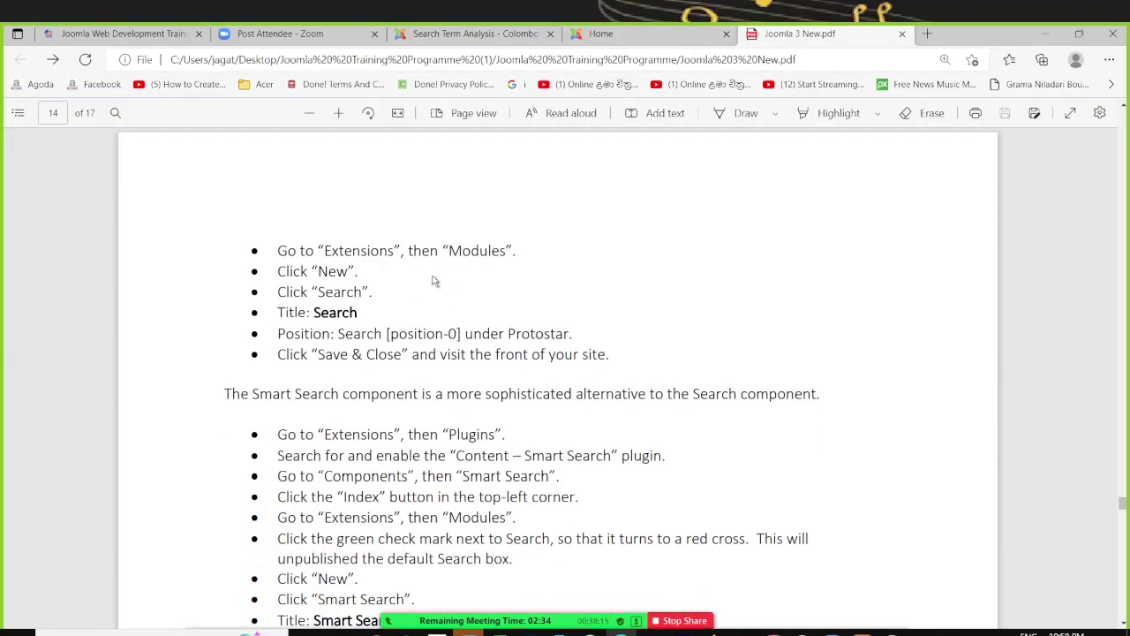
scroll(392, 257, up, 1)
scroll(392, 257, up, 3)
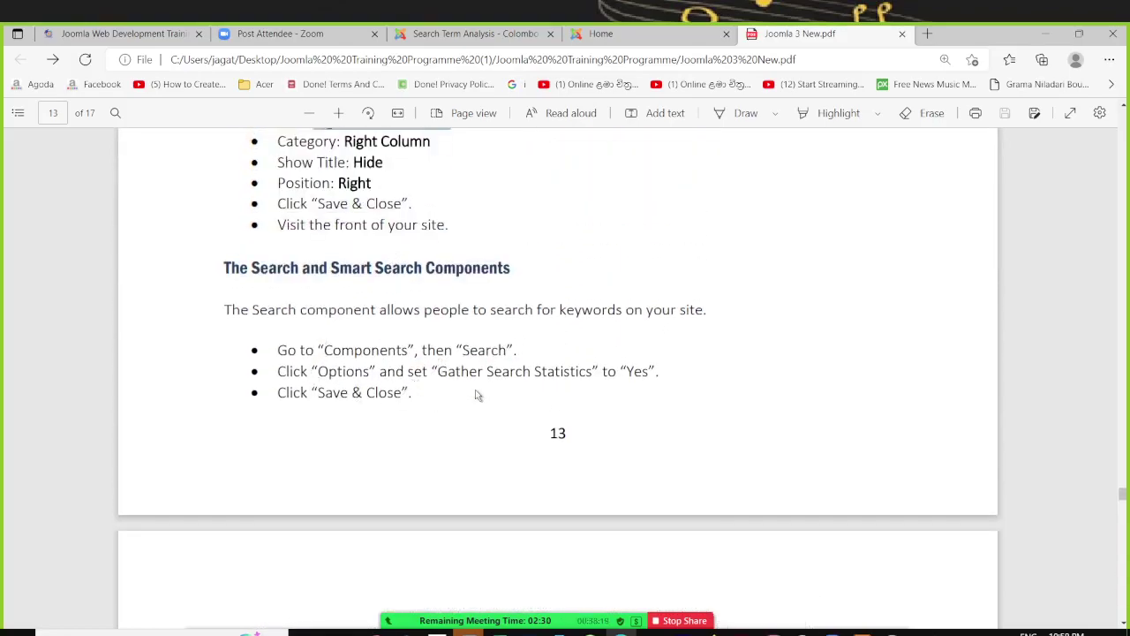
scroll(485, 371, down, 4)
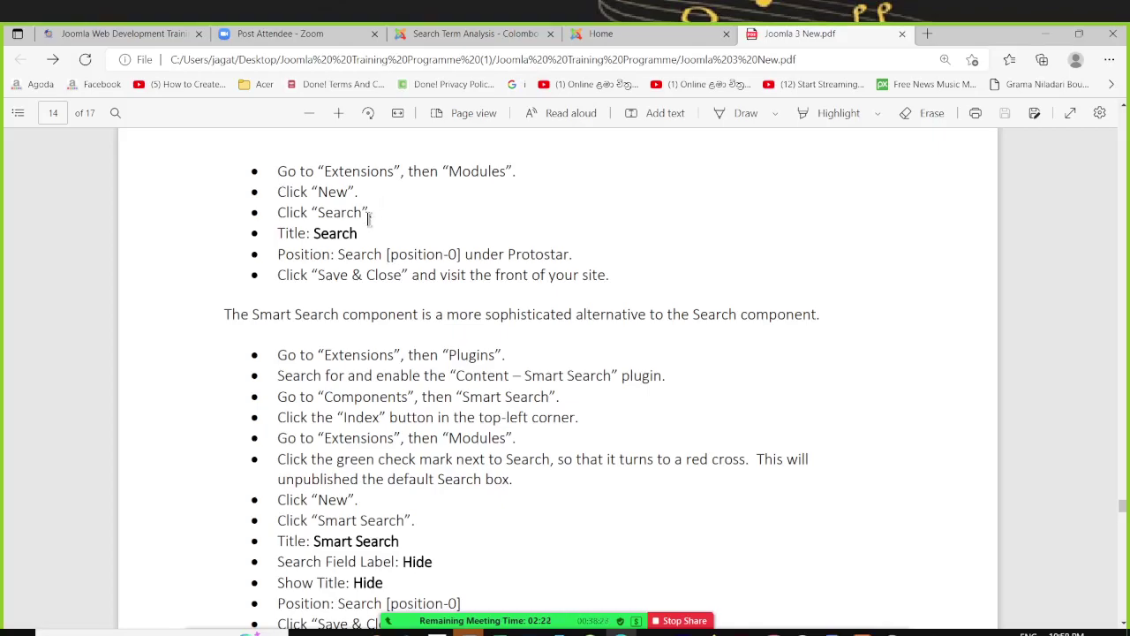
drag(312, 234, 375, 228)
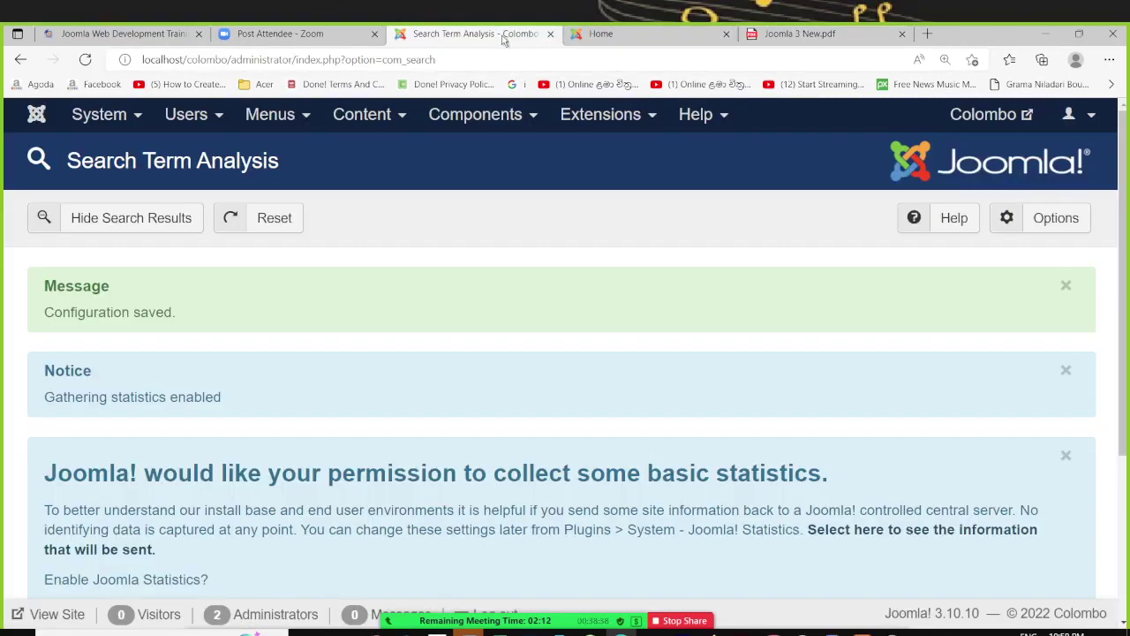
Step: Return to the Joomla administration and open the existing Search module from the site's module list
click(505, 34)
click(594, 122)
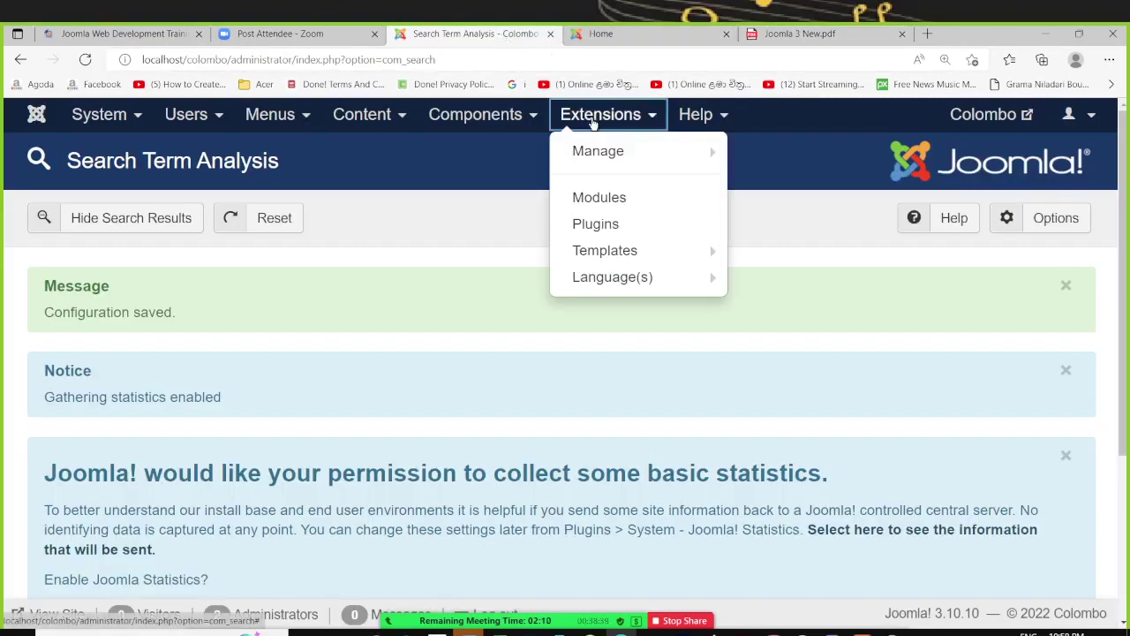
click(601, 196)
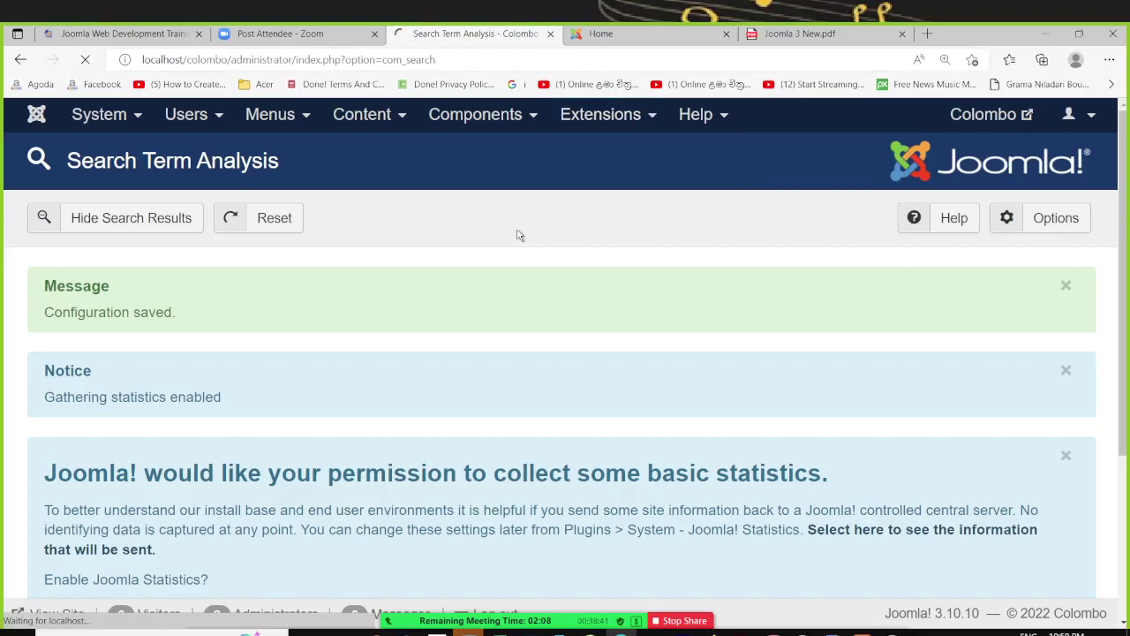
scroll(517, 233, down, 5)
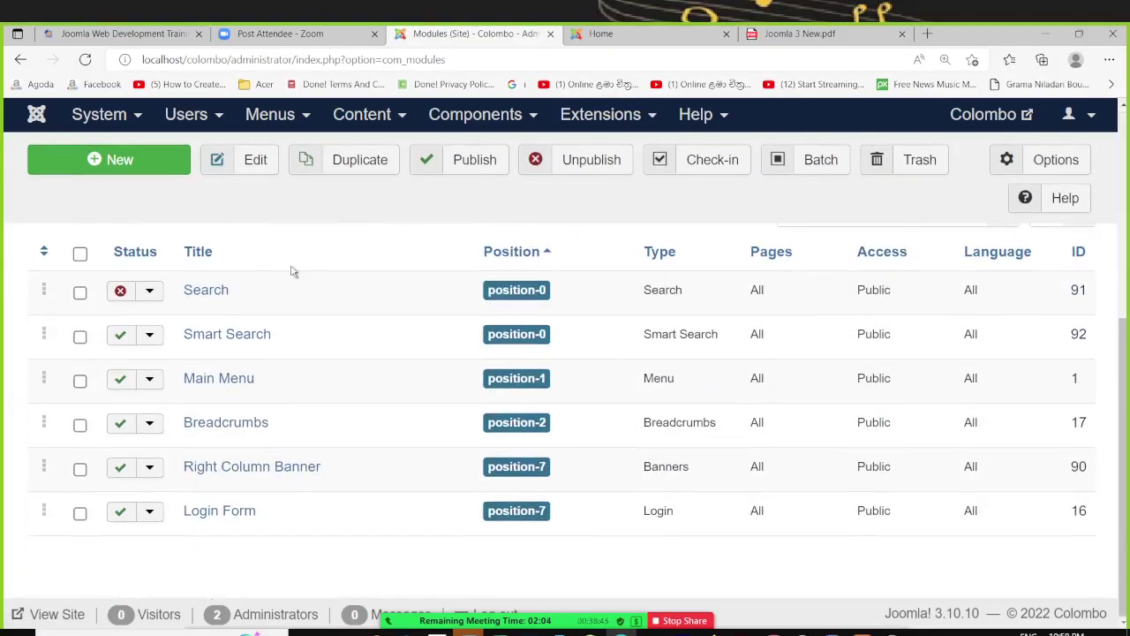
click(212, 292)
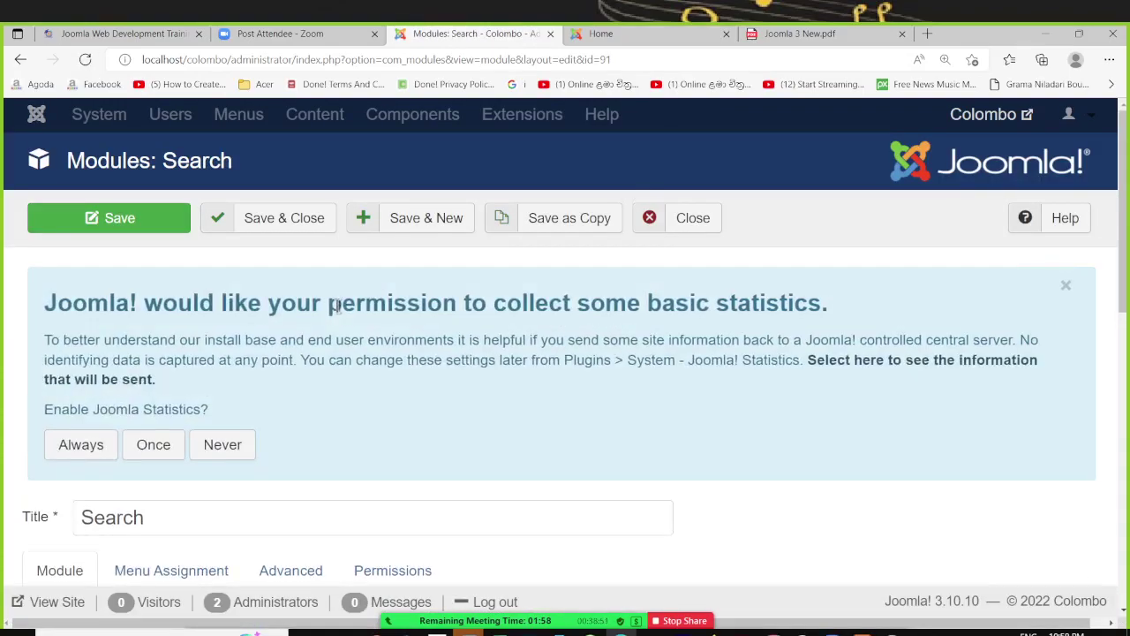
Step: Review the Search module's title, box settings, position and publishing status
scroll(340, 300, down, 5)
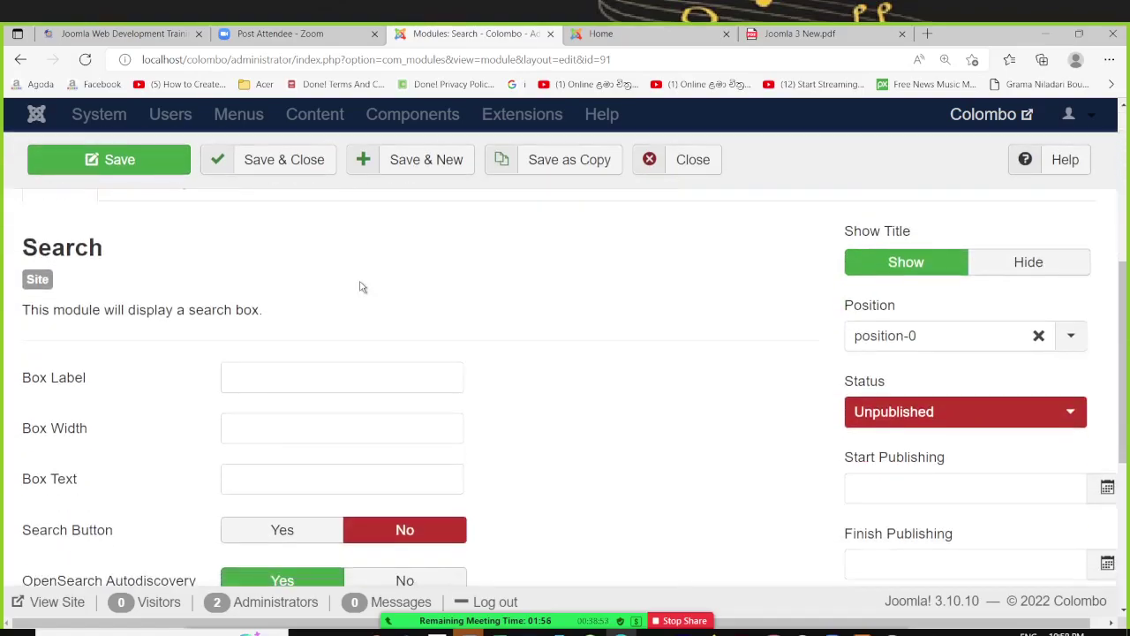
scroll(360, 286, down, 1)
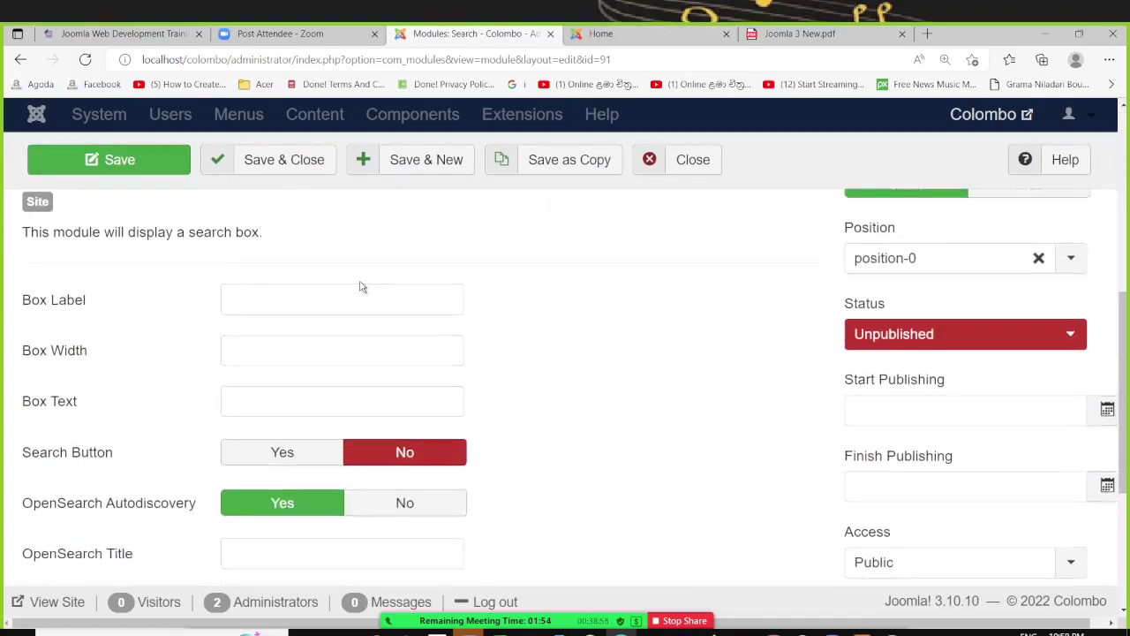
scroll(360, 285, up, 1)
scroll(361, 285, up, 3)
scroll(360, 285, down, 1)
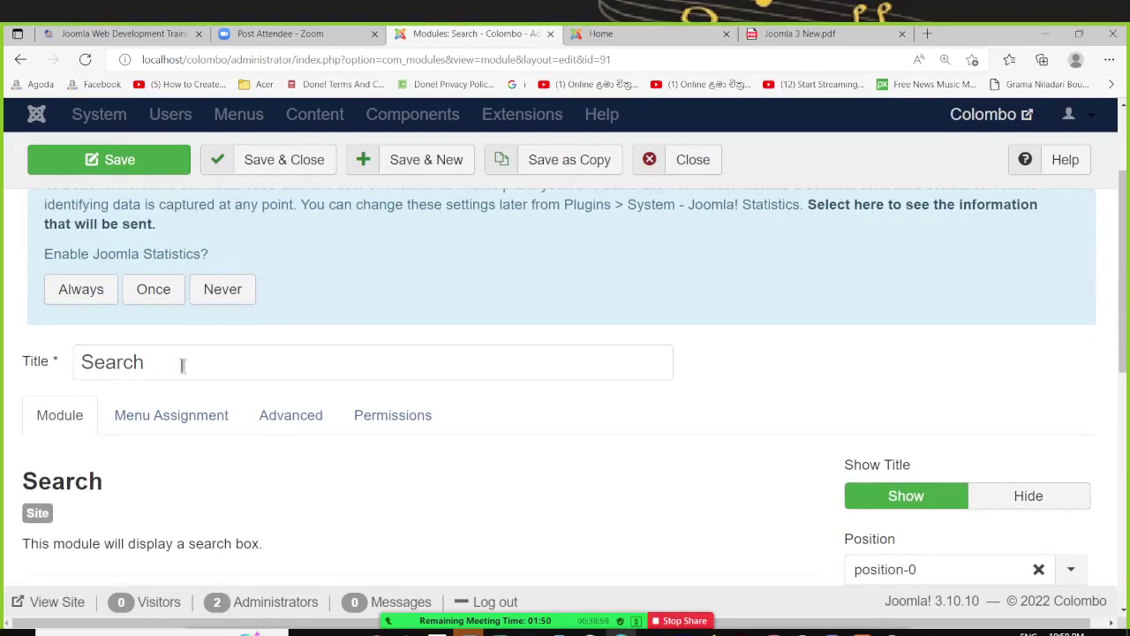
scroll(182, 365, down, 3)
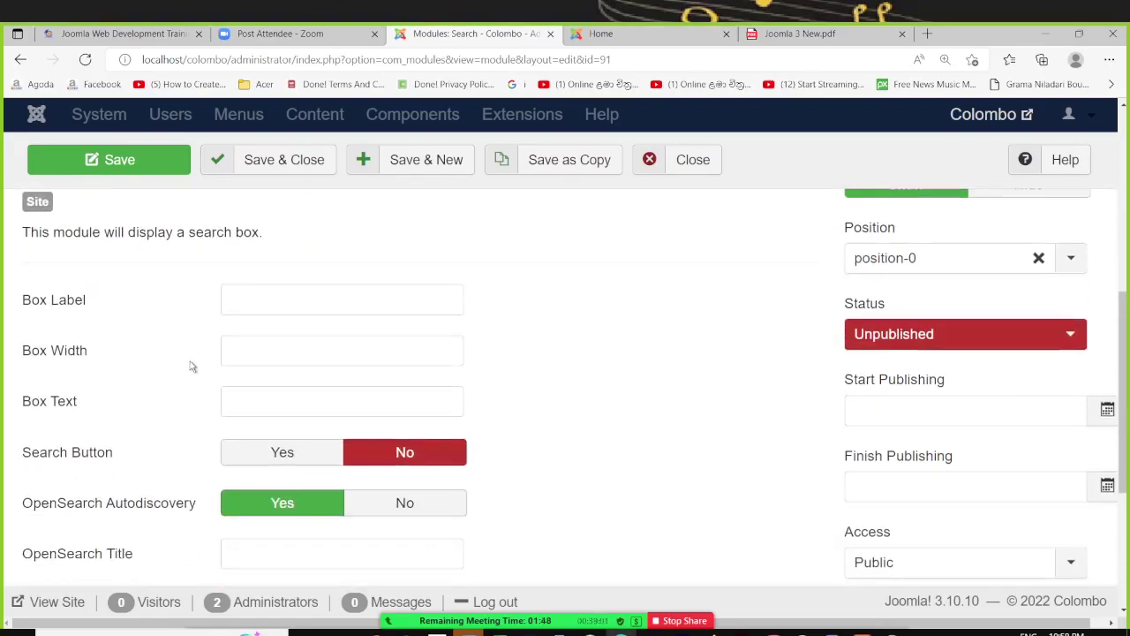
Step: Compare the Search module's settings with the PDF guide's title and position instructions
click(760, 35)
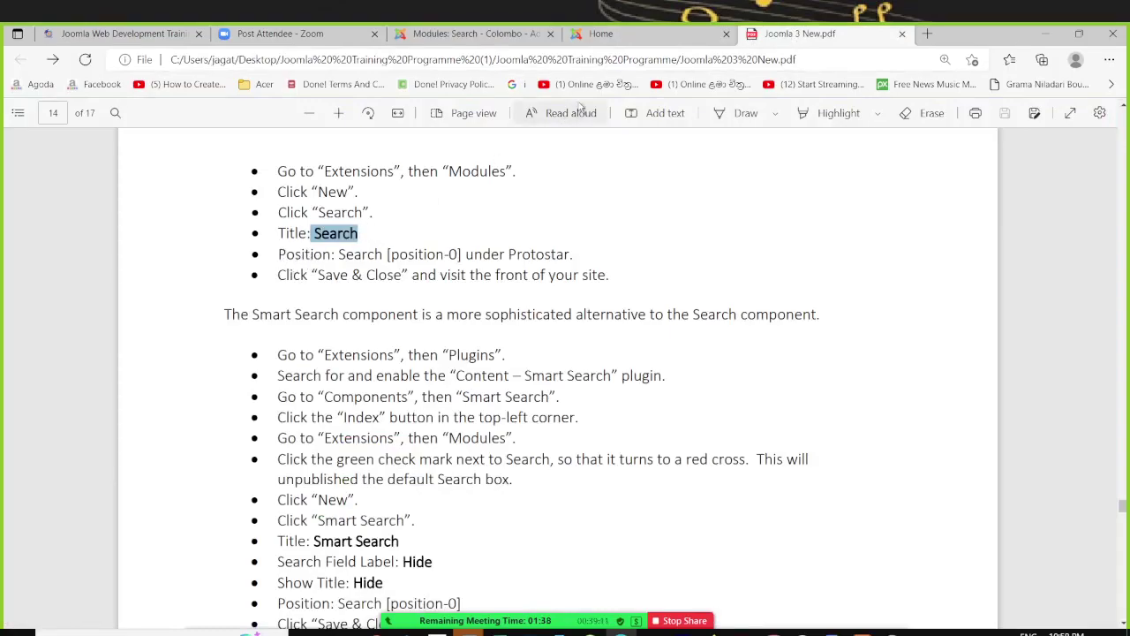
click(476, 35)
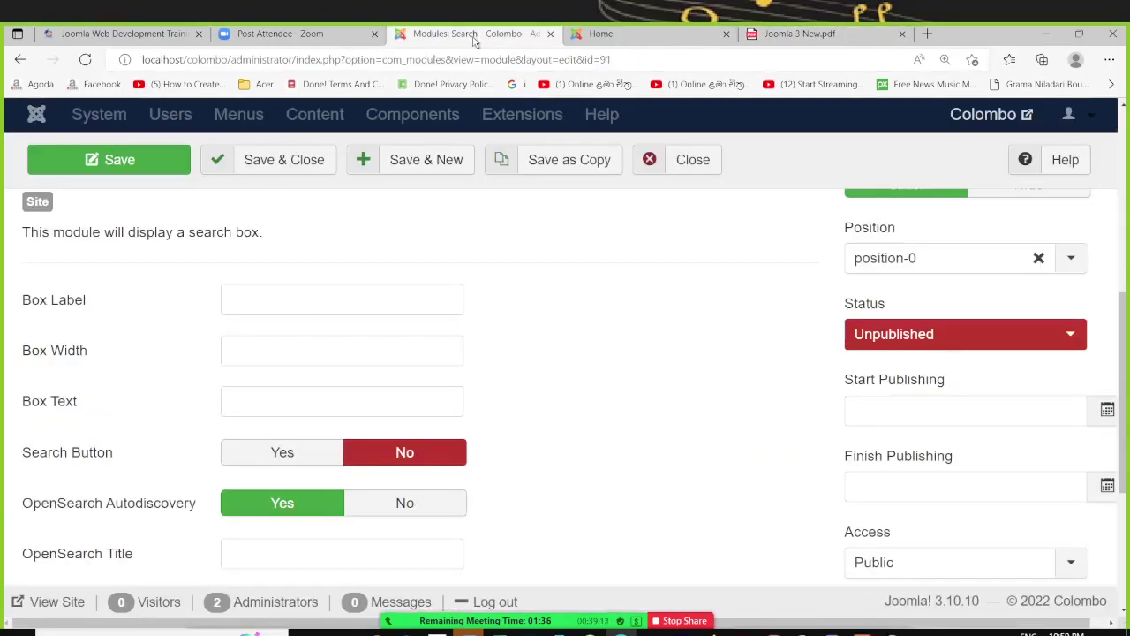
scroll(415, 268, up, 3)
scroll(415, 267, down, 3)
click(774, 35)
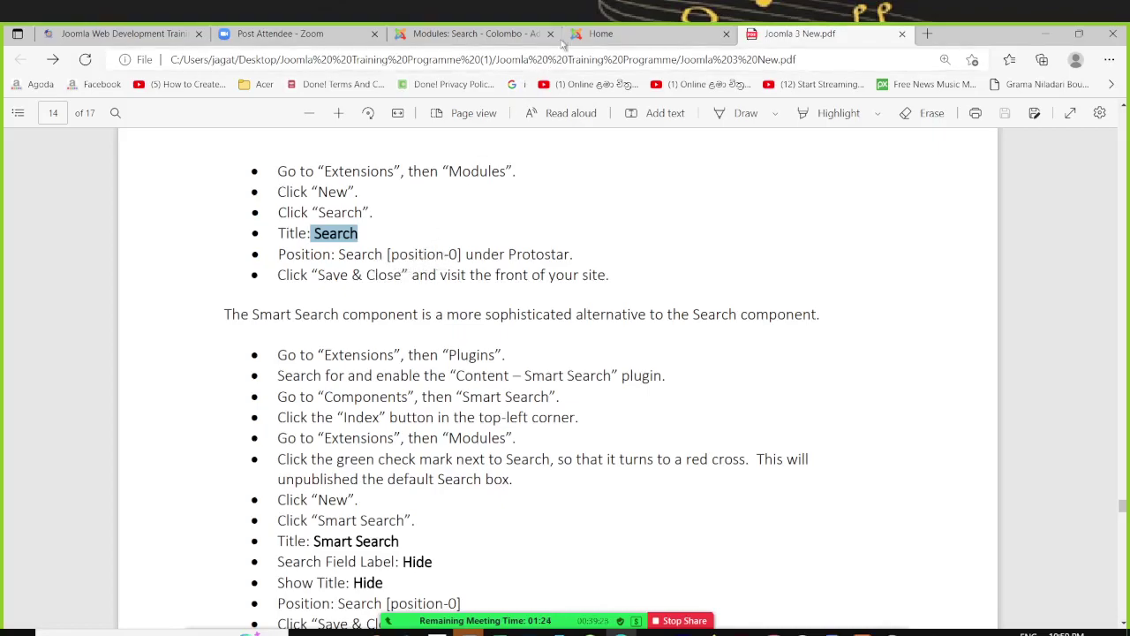
click(484, 35)
Step: Look through the template positions available for the Search module to find the guide's Search [position-0] under Protostar
scroll(997, 285, up, 2)
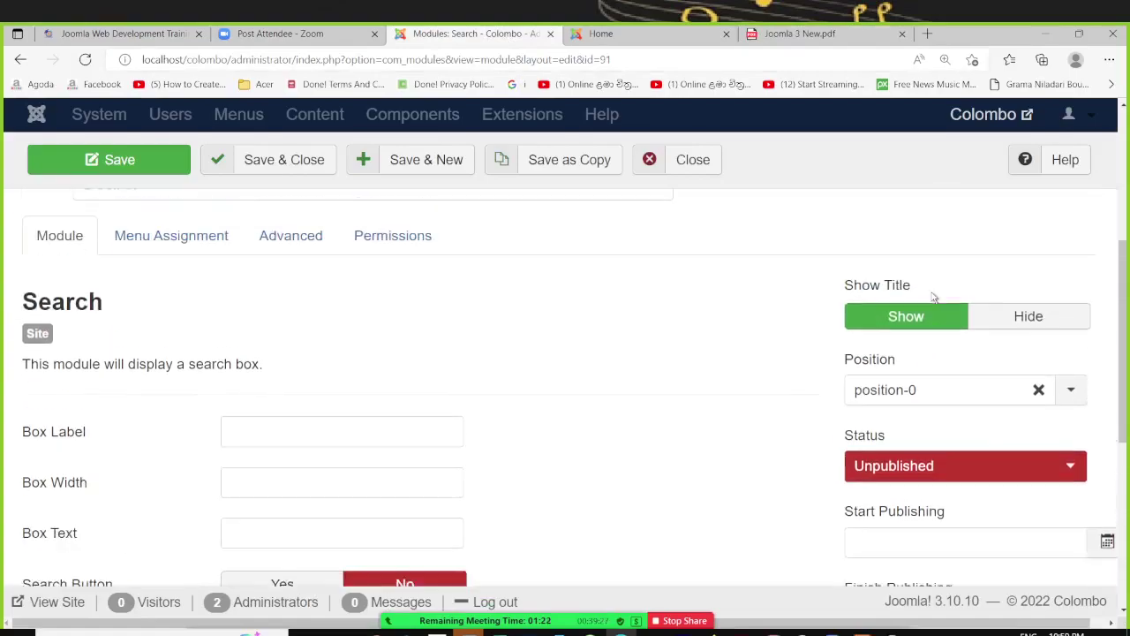
click(966, 415)
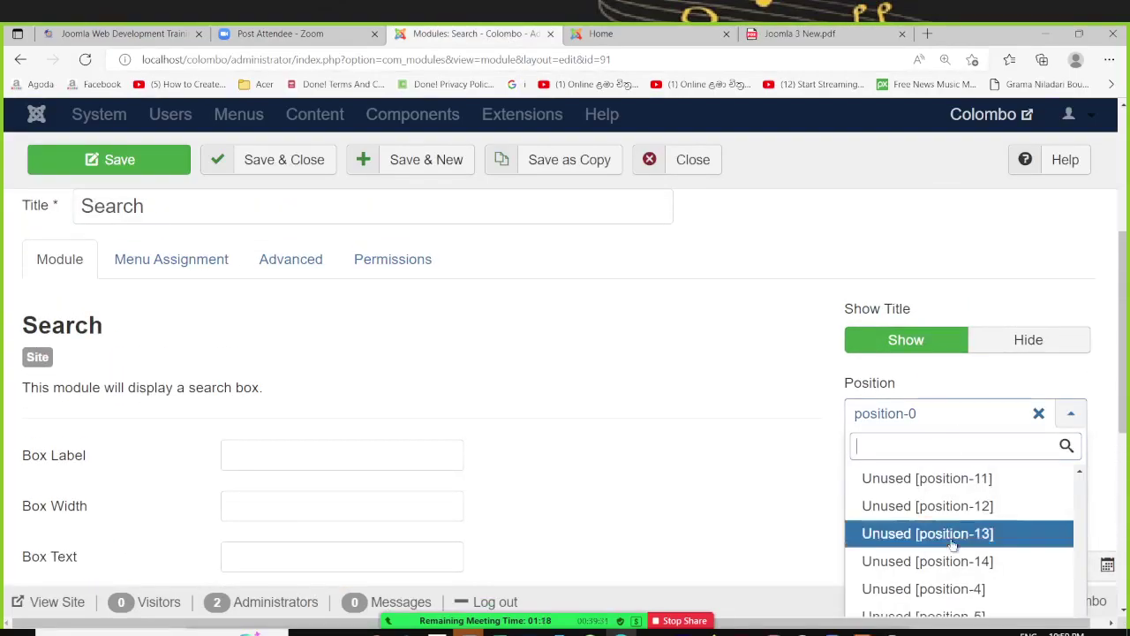
scroll(958, 562, down, 1)
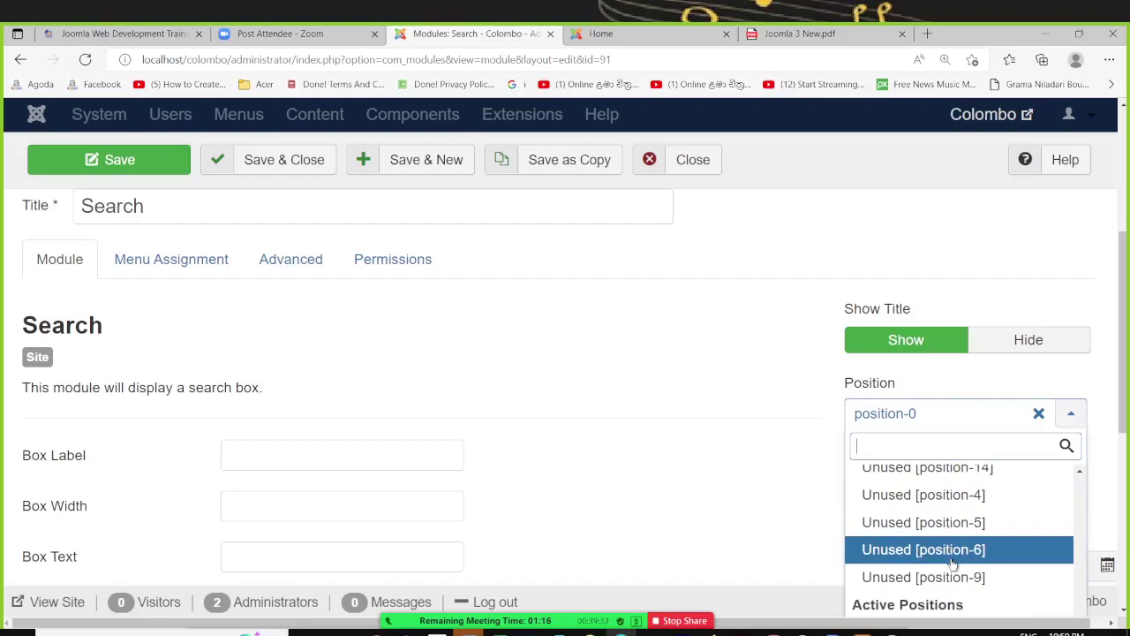
scroll(936, 574, up, 5)
scroll(909, 585, down, 1)
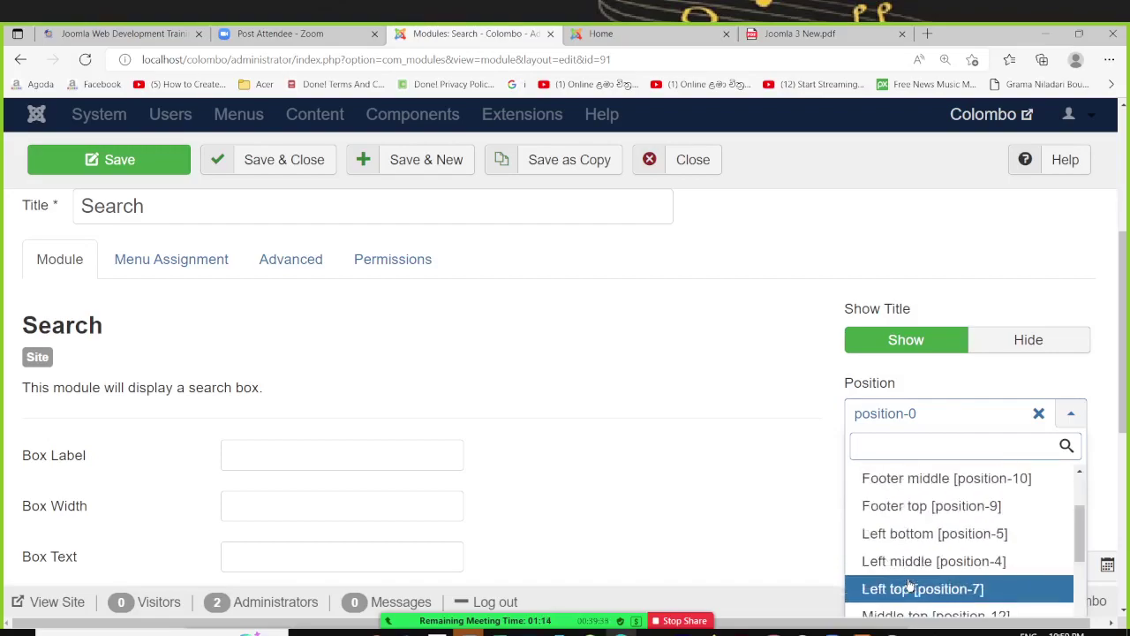
scroll(909, 585, down, 3)
scroll(909, 583, up, 2)
scroll(910, 583, up, 5)
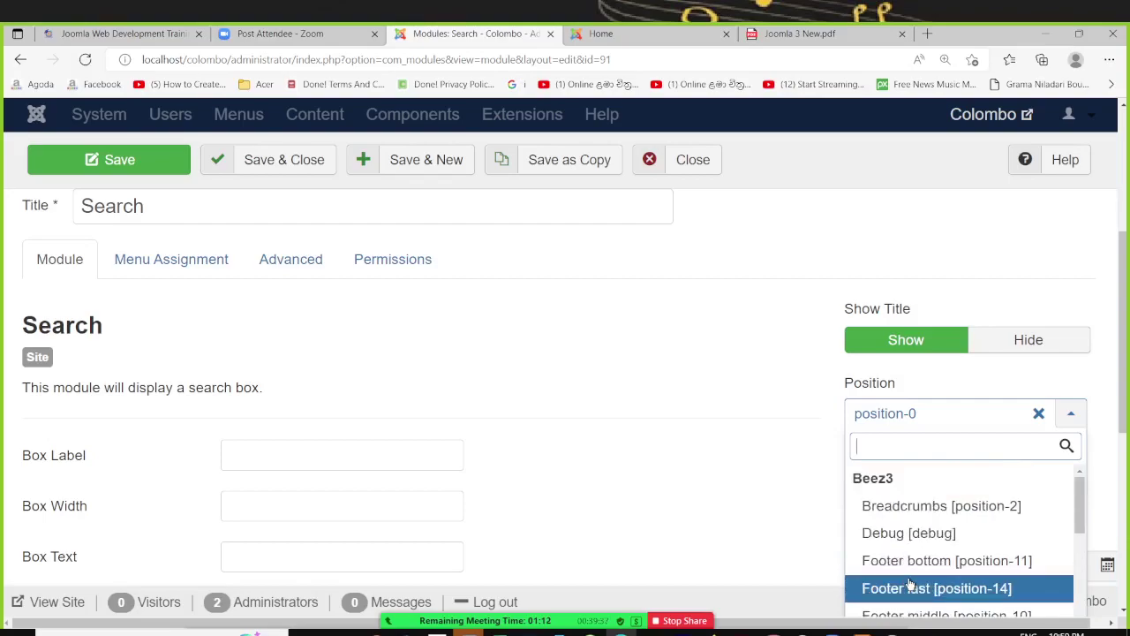